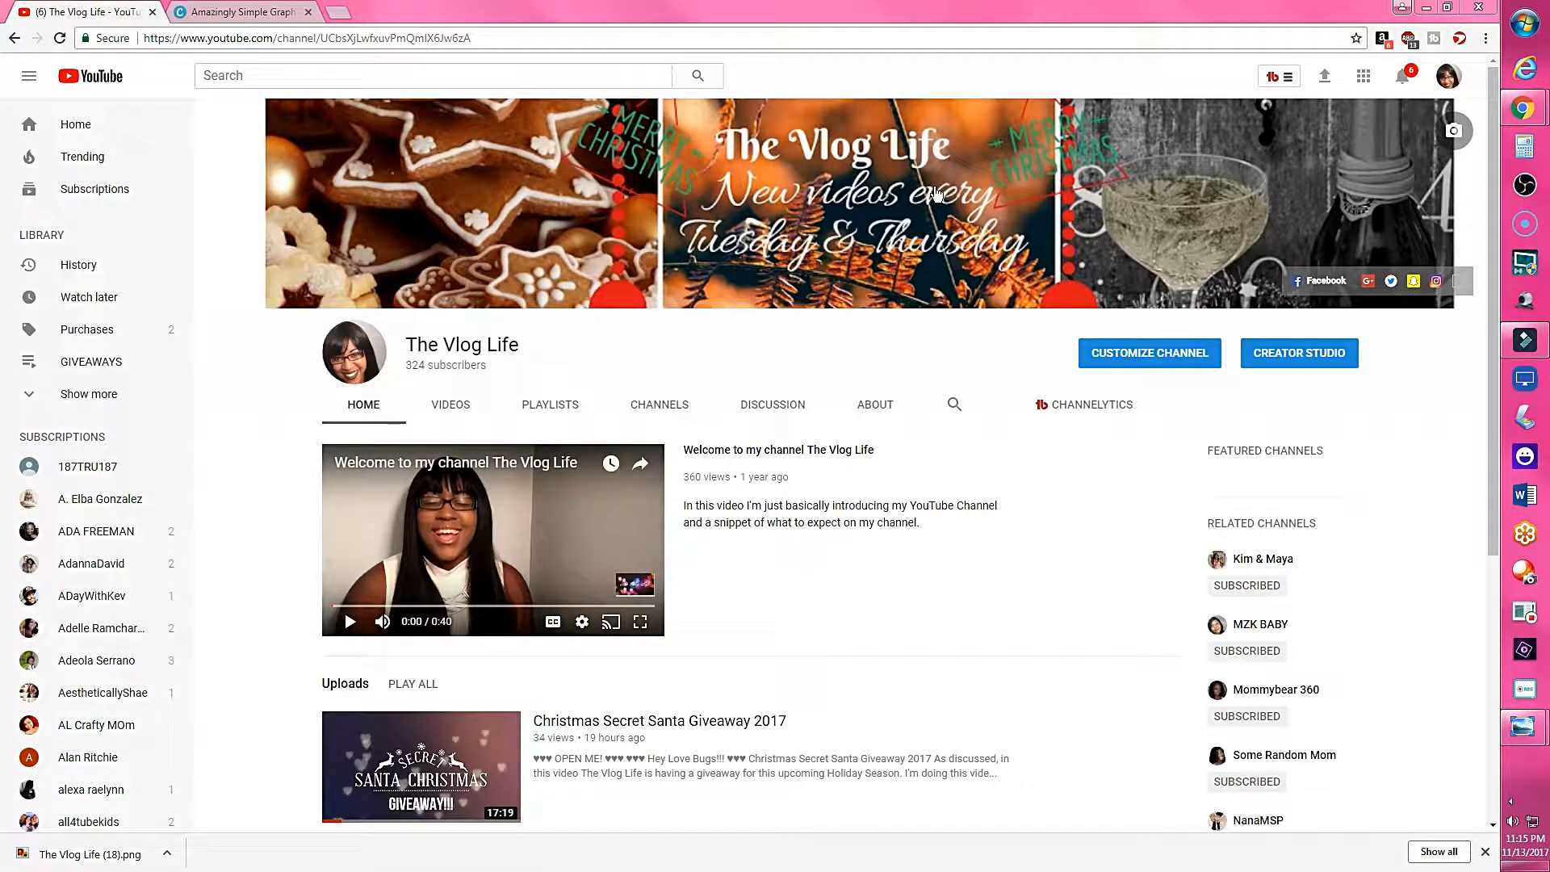
- Switch to Canva and log in to the account with the login details already filled in
left_click(258, 14)
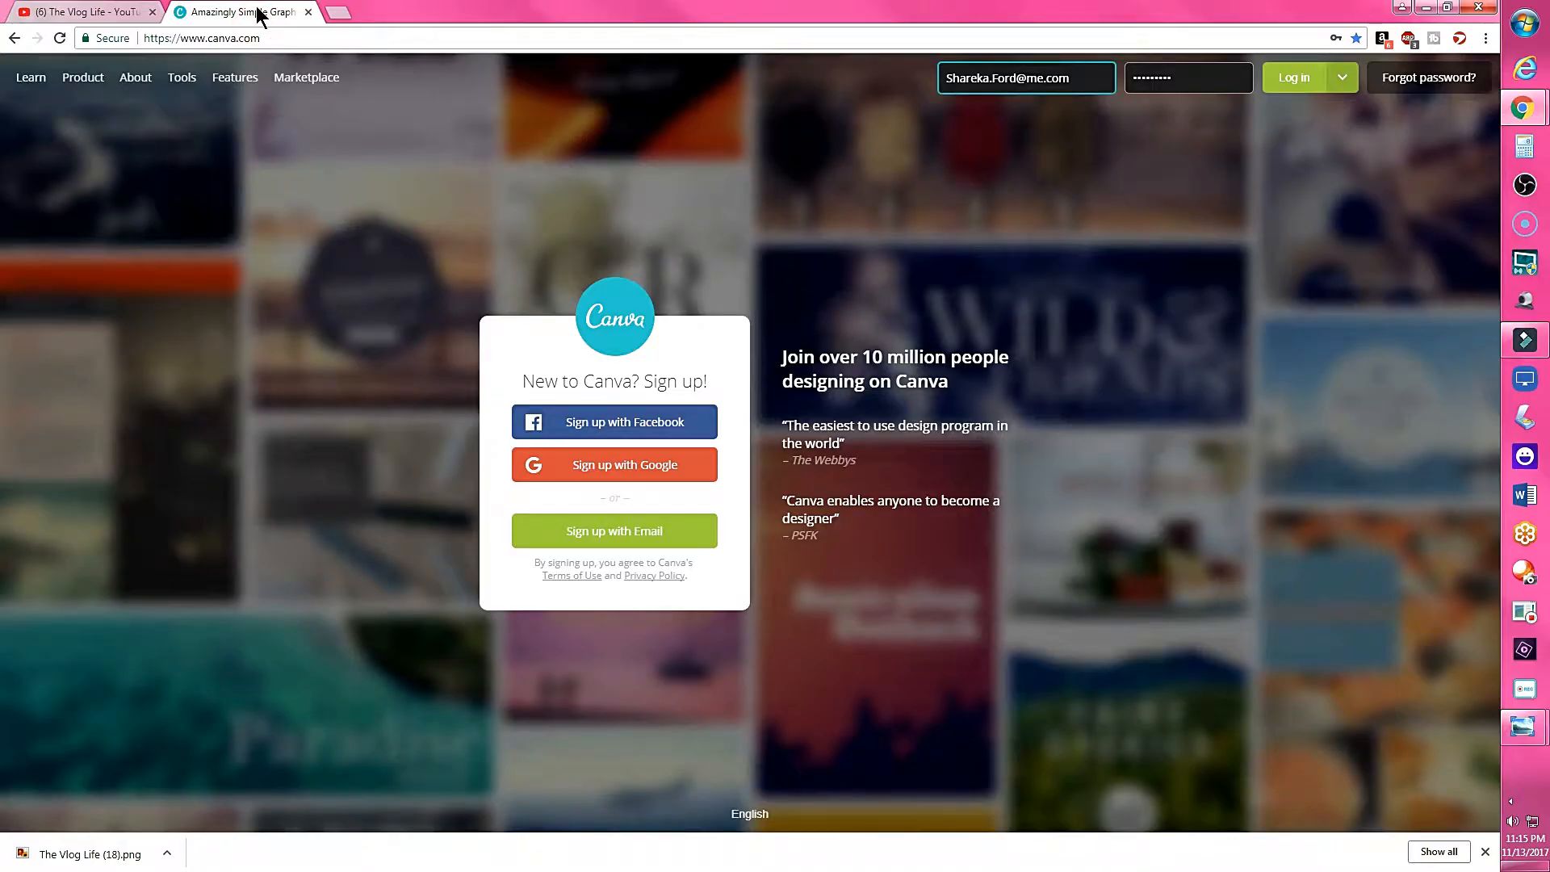
mouse_move(292, 83)
left_click(1309, 78)
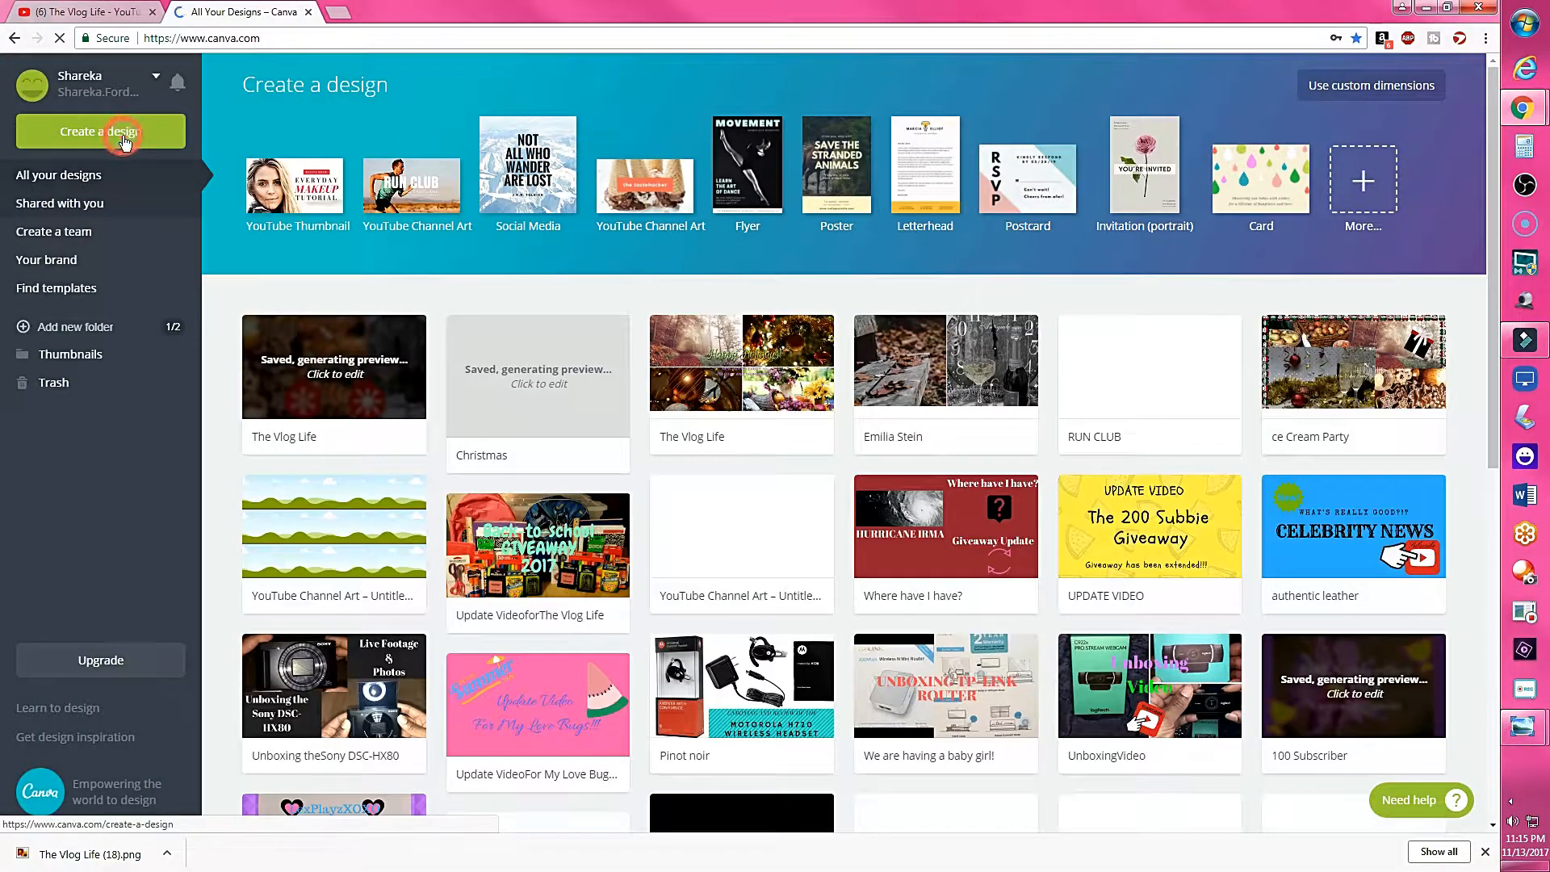
- Create a new YouTube Channel Art design from the Social Media & Email Headers category
left_click(123, 139)
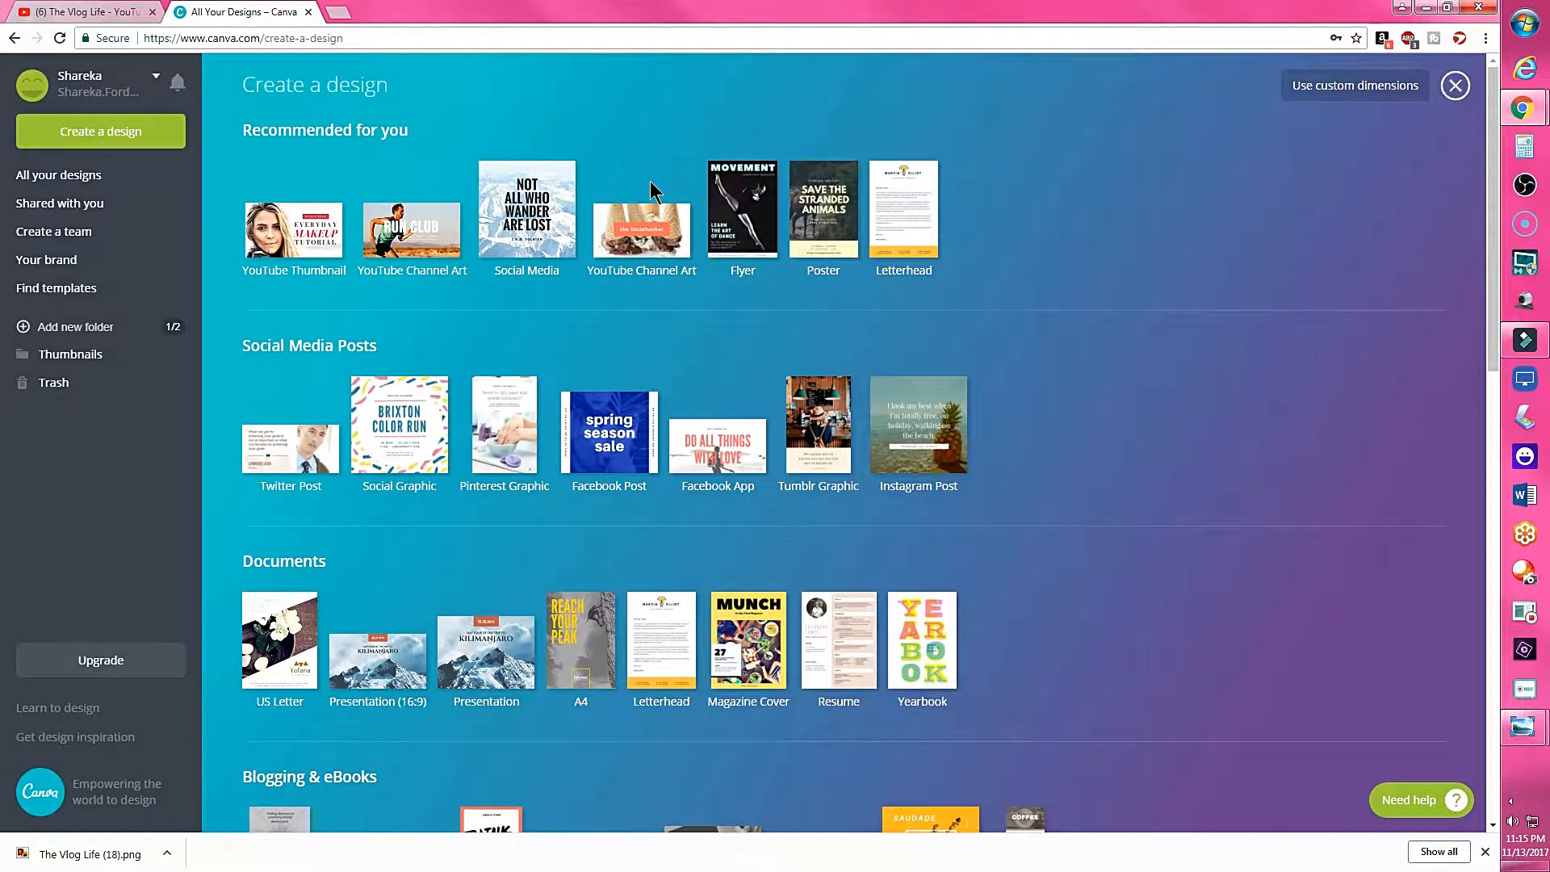
scroll(780, 446, "down", 4)
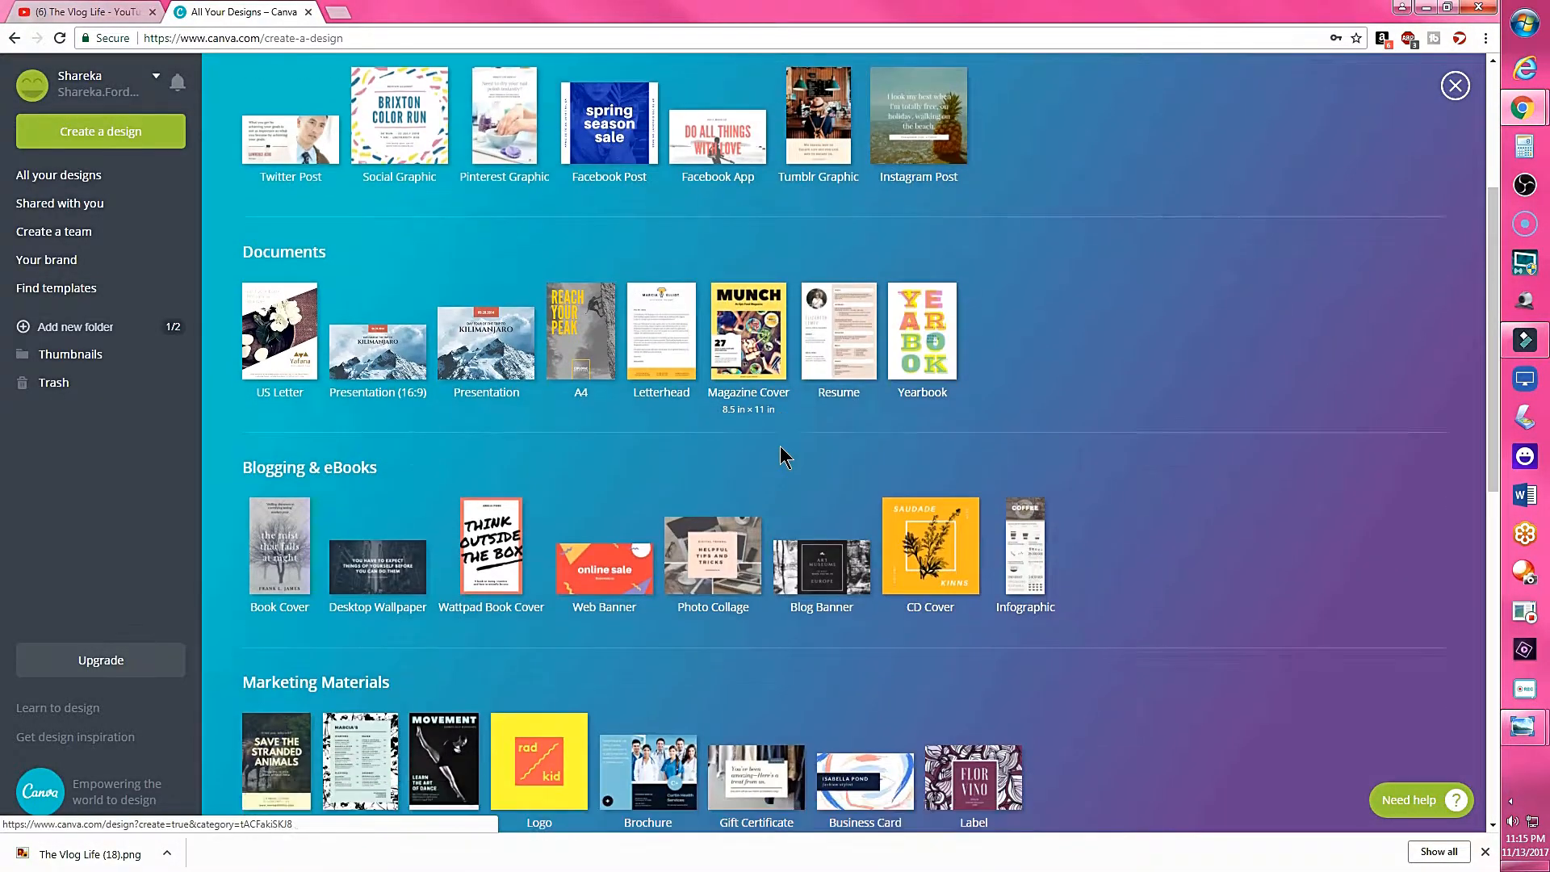
scroll(780, 445, "down", 6)
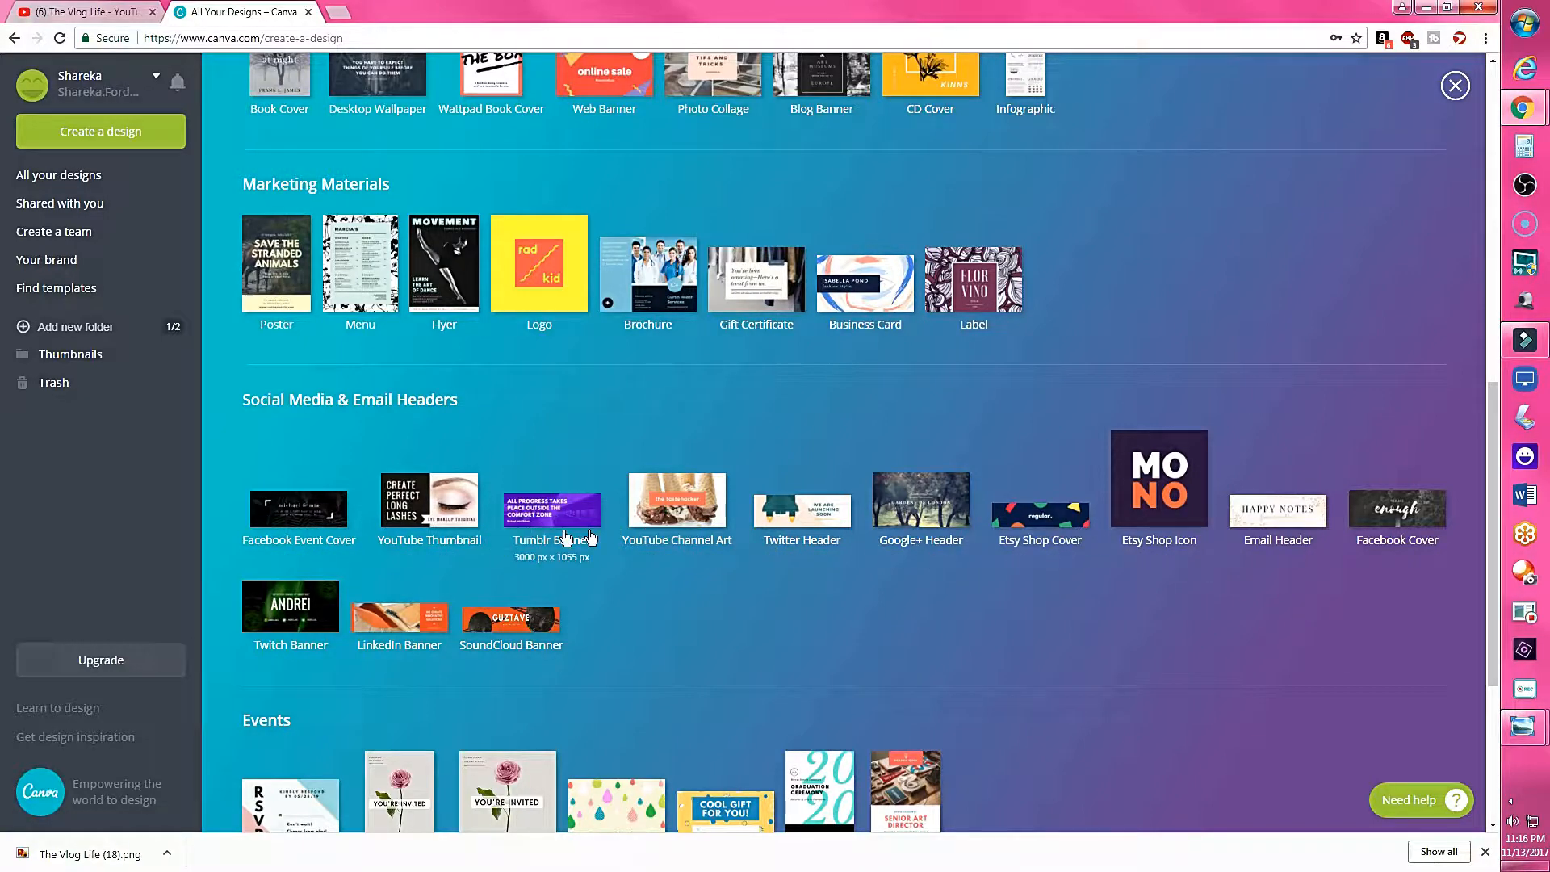
left_click(683, 515)
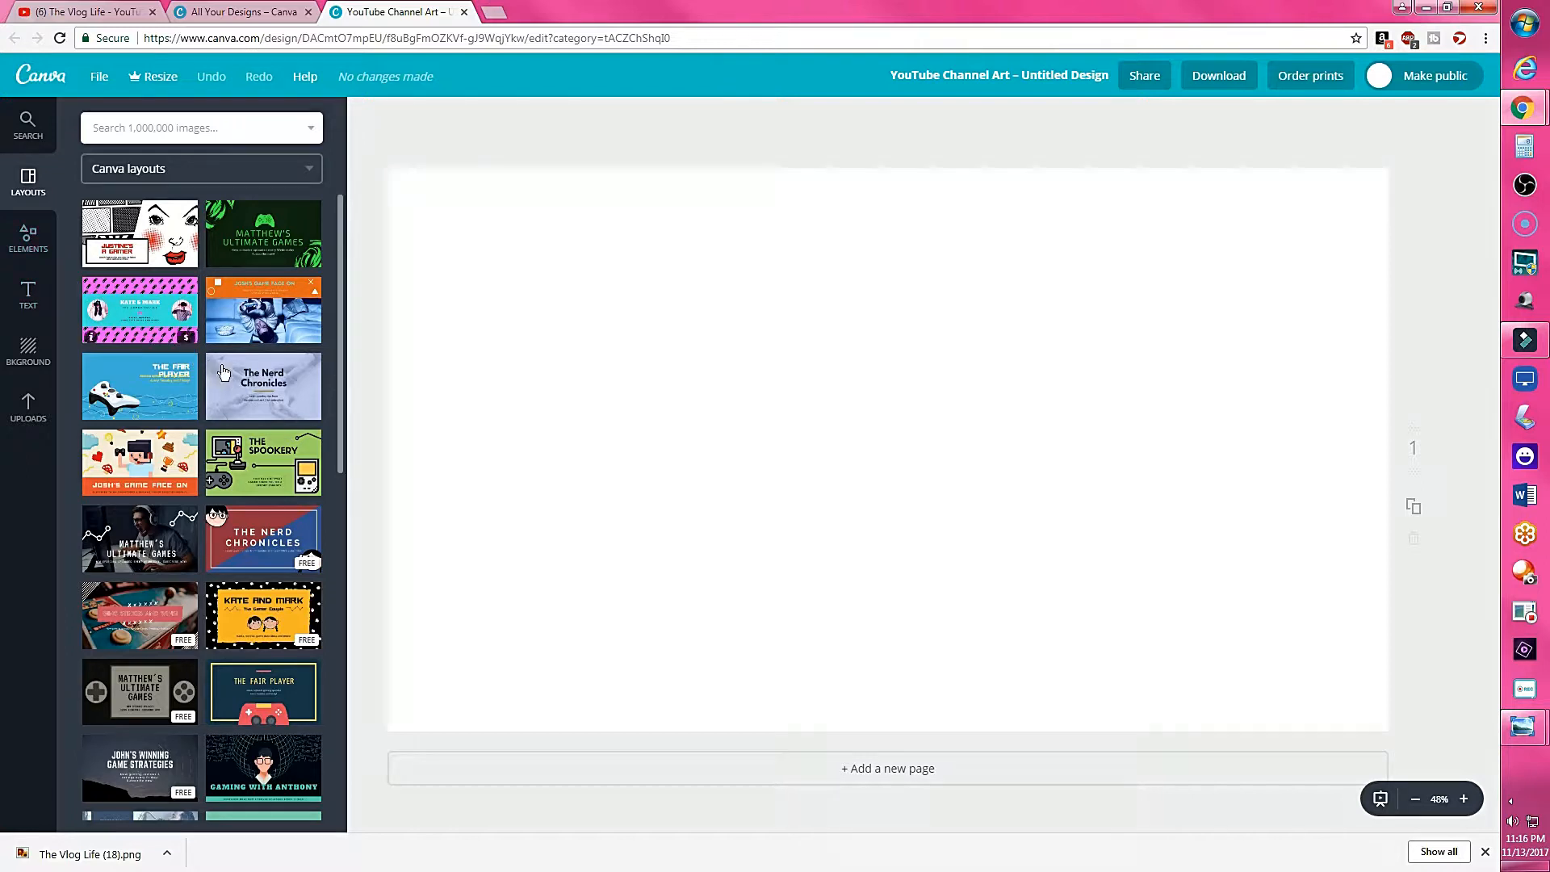
left_click(17, 247)
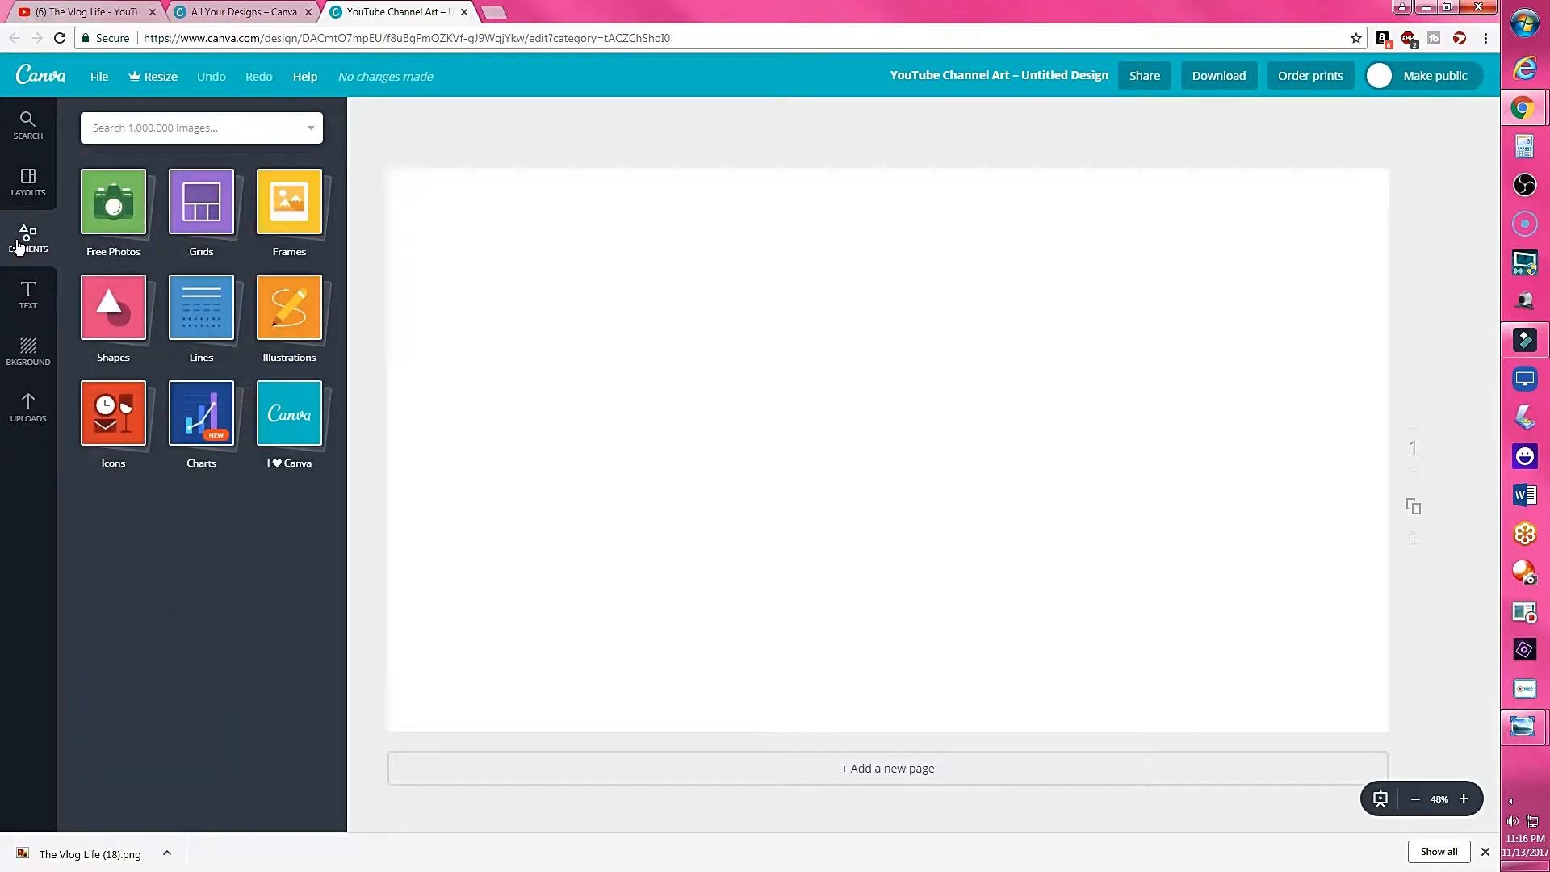
left_click(28, 297)
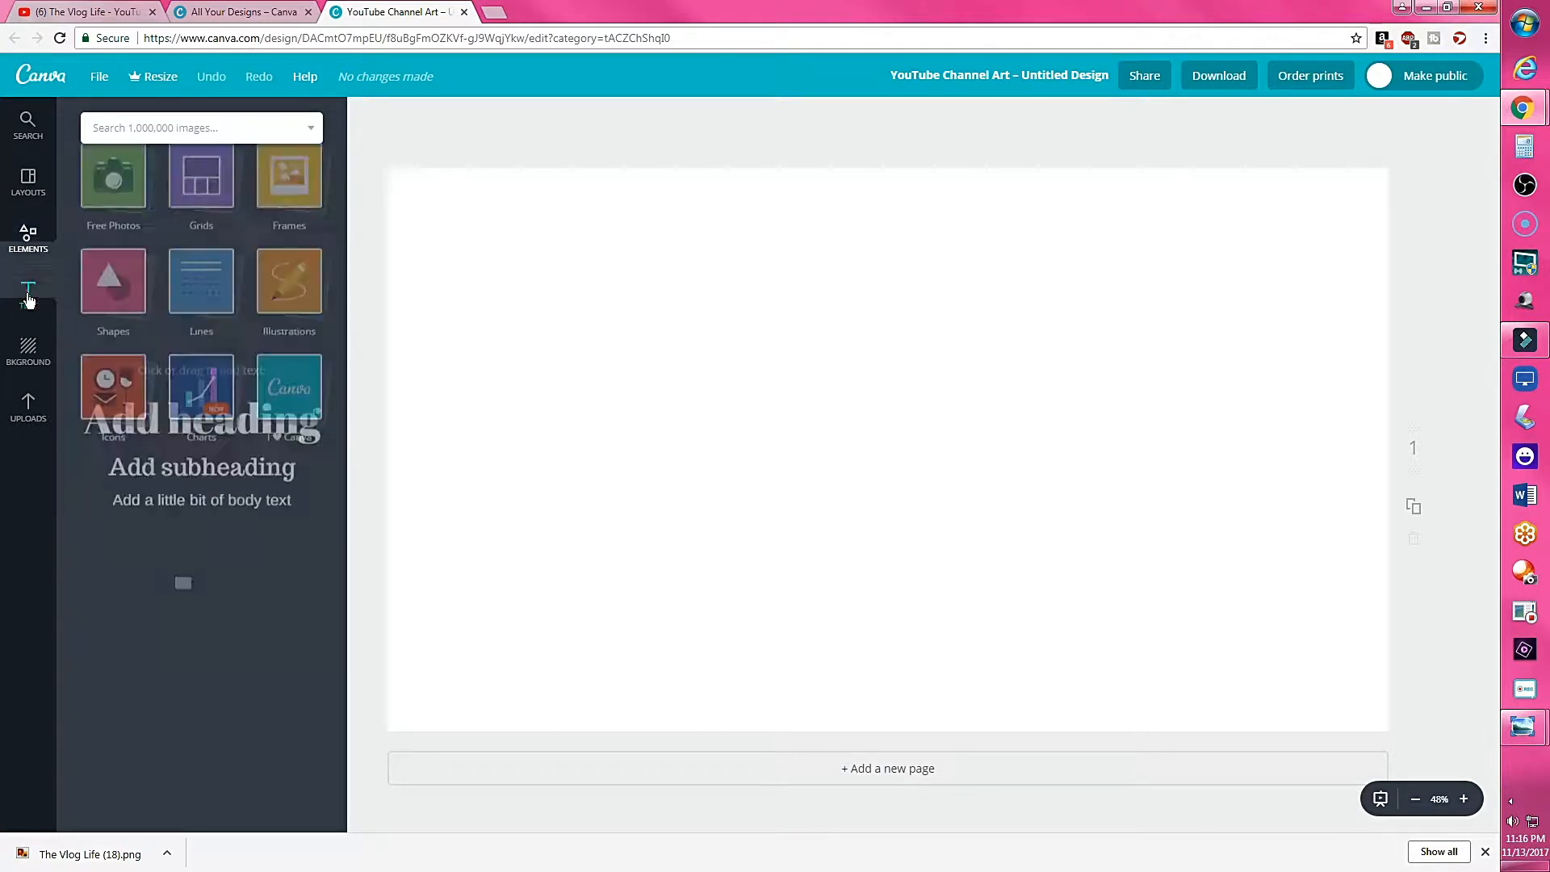
left_click(29, 355)
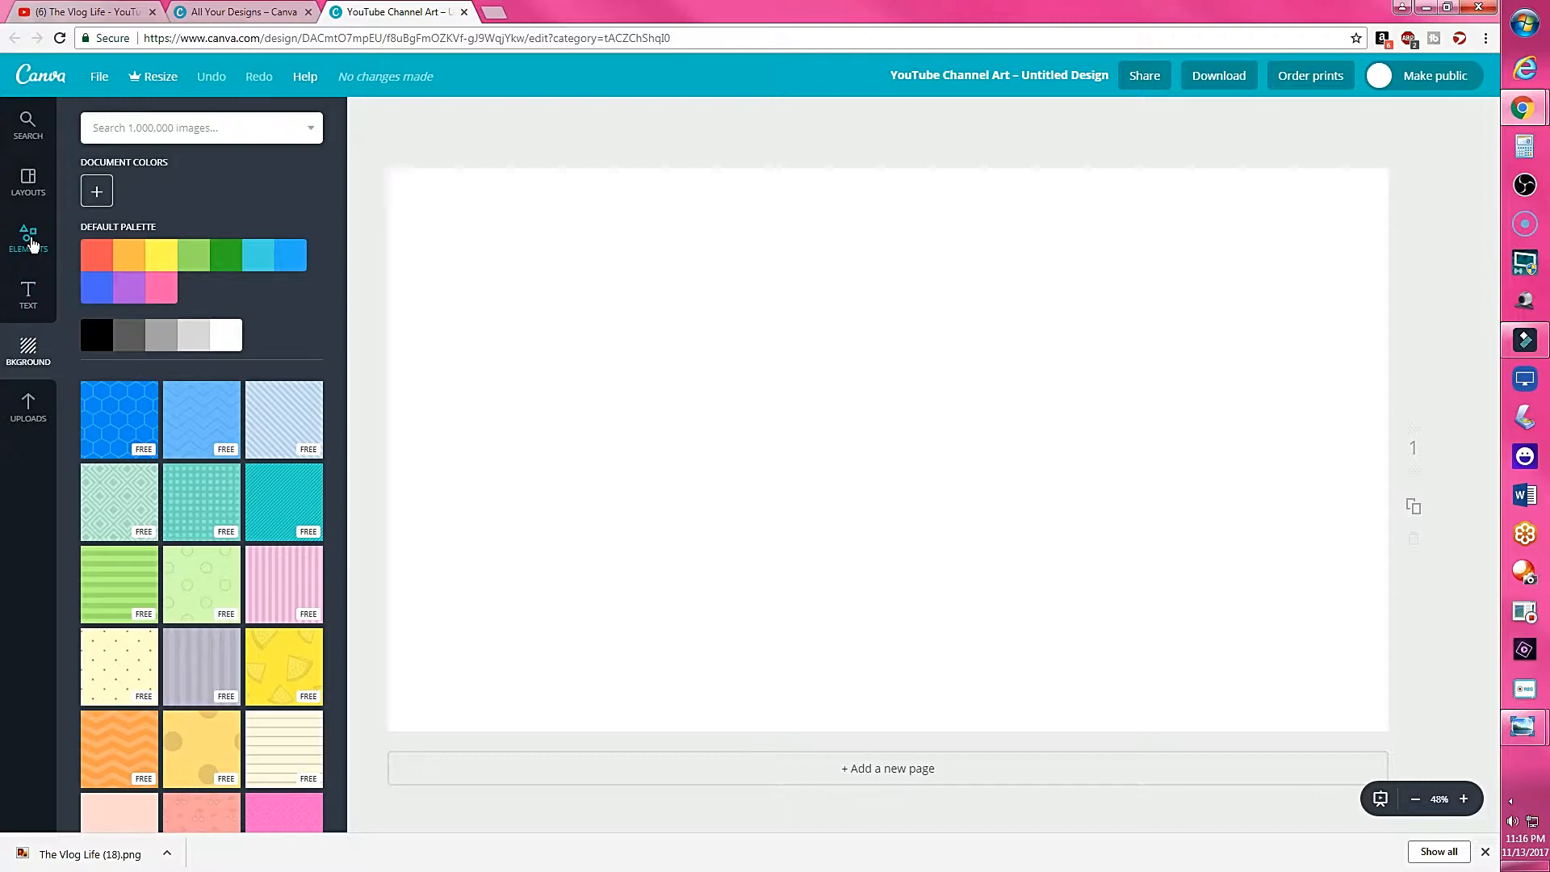
left_click(27, 185)
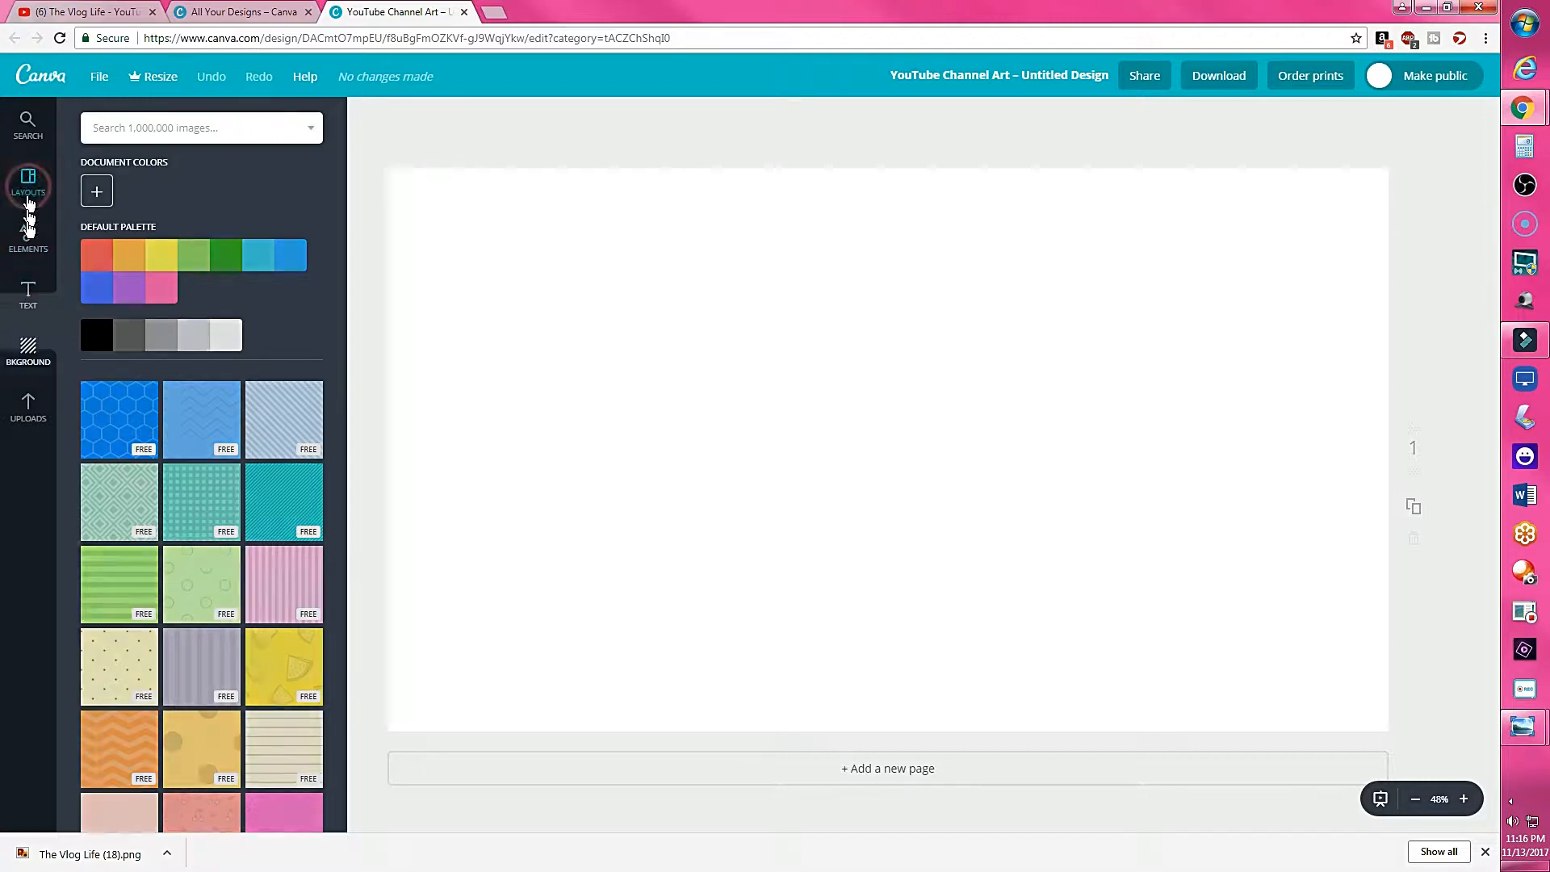
left_click(29, 240)
- Search the image library for "autumn"
left_click(132, 127)
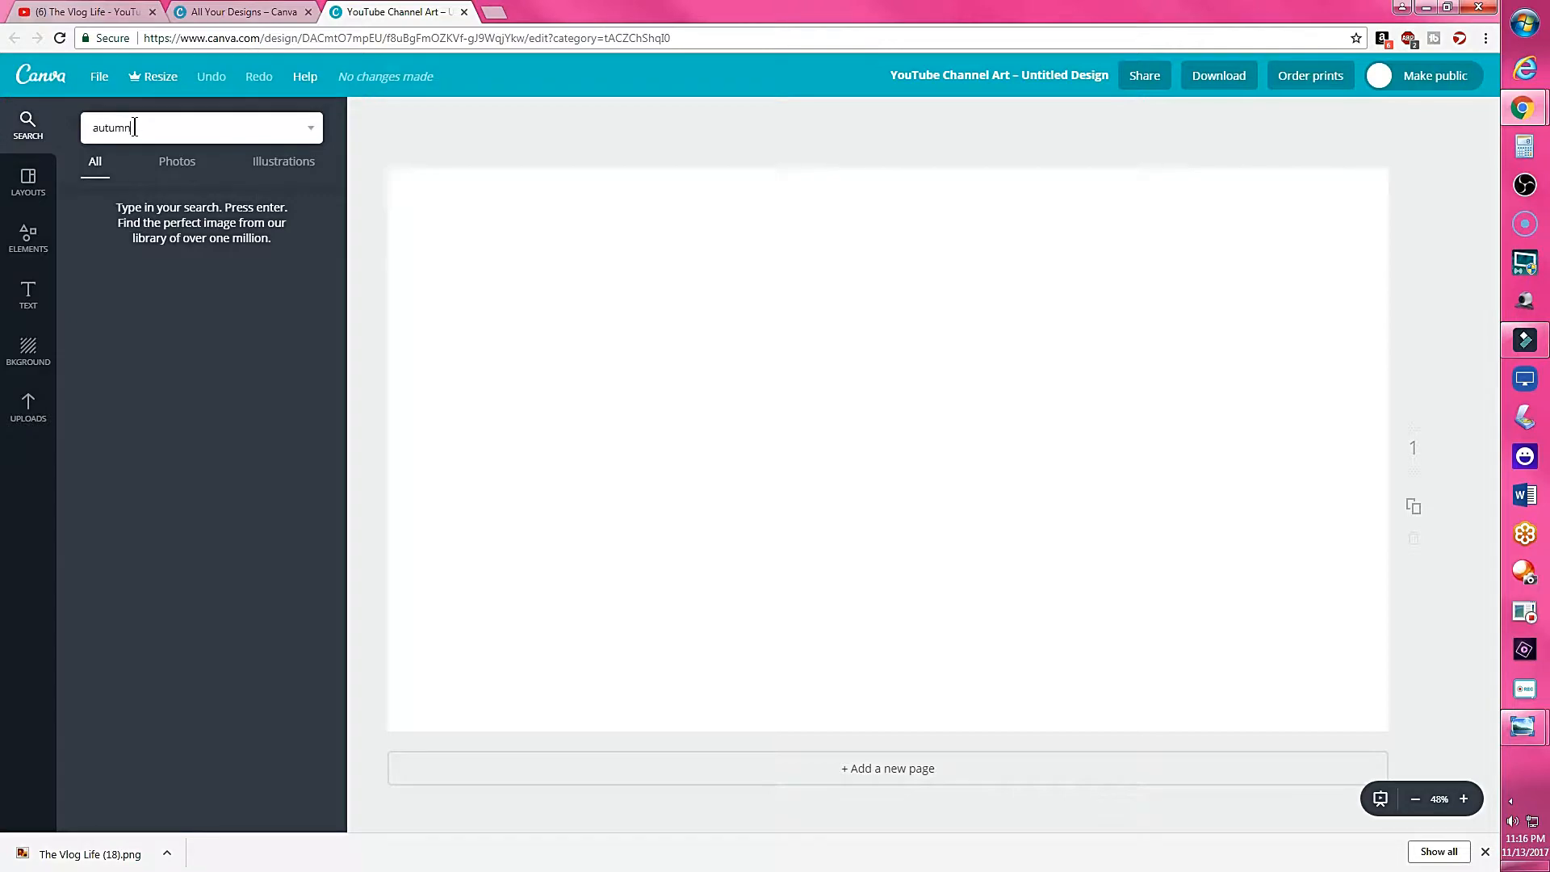
key("Return")
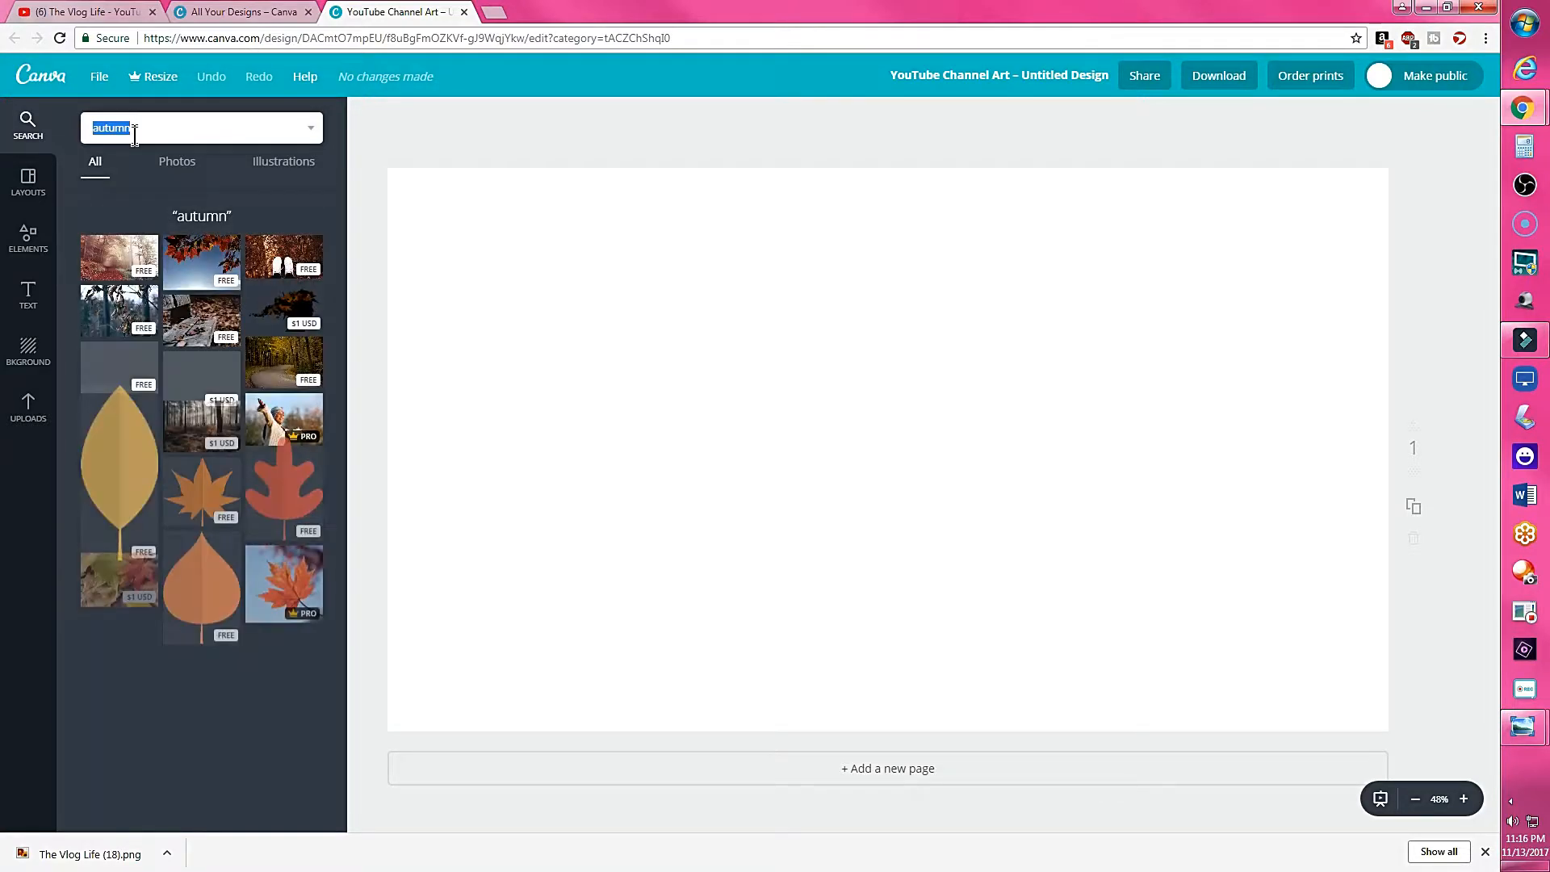
- Add the grid with two equal side-by-side columns to the blank page, and delete that element again
left_click(31, 194)
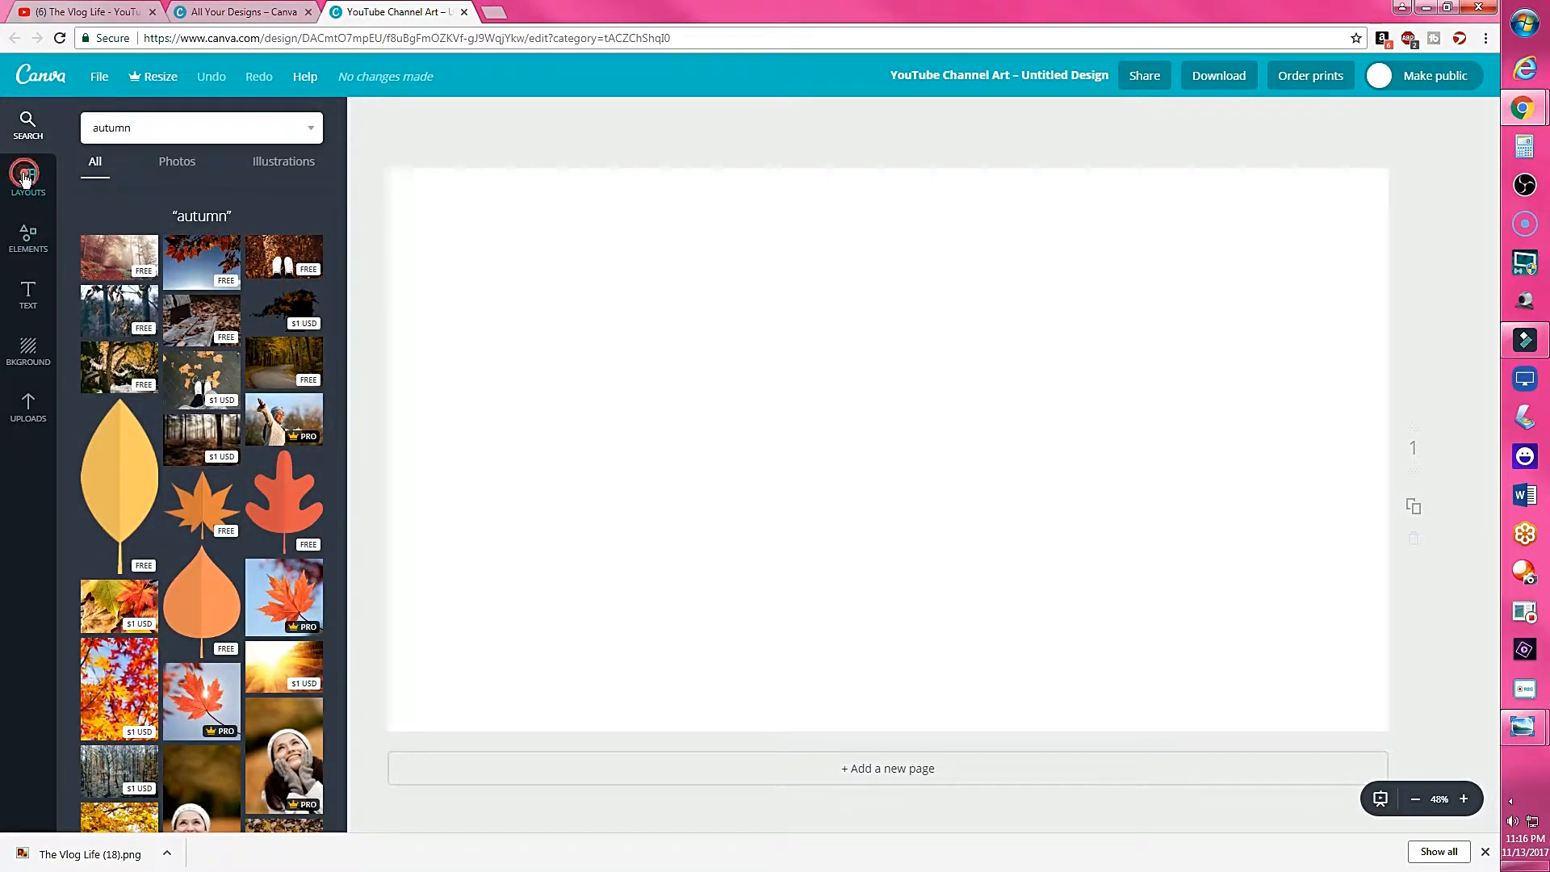
left_click(24, 236)
left_click(195, 206)
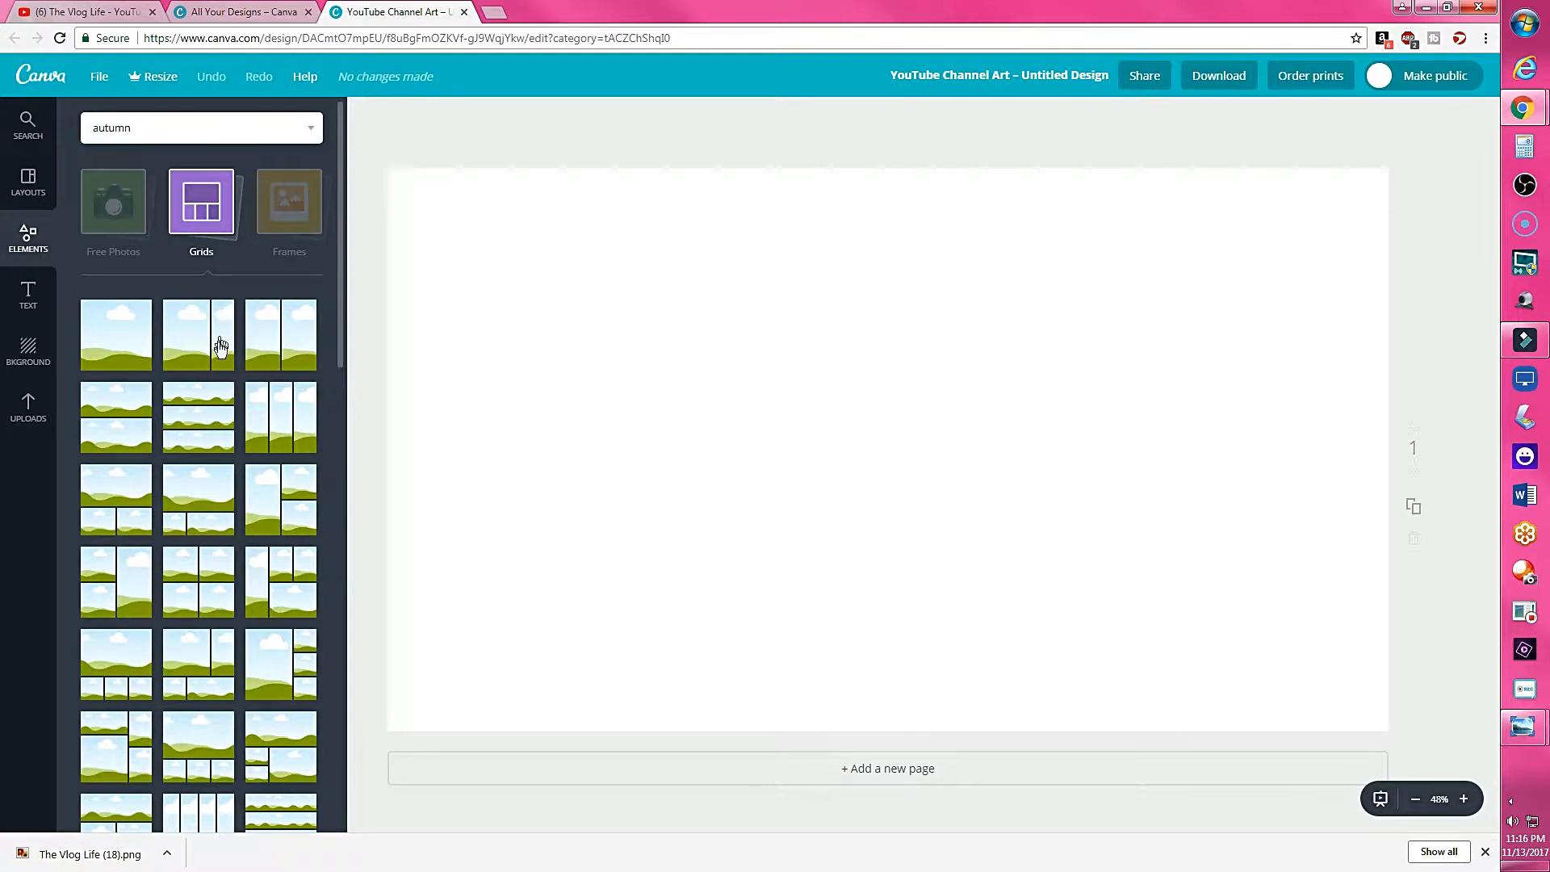
left_click(279, 345)
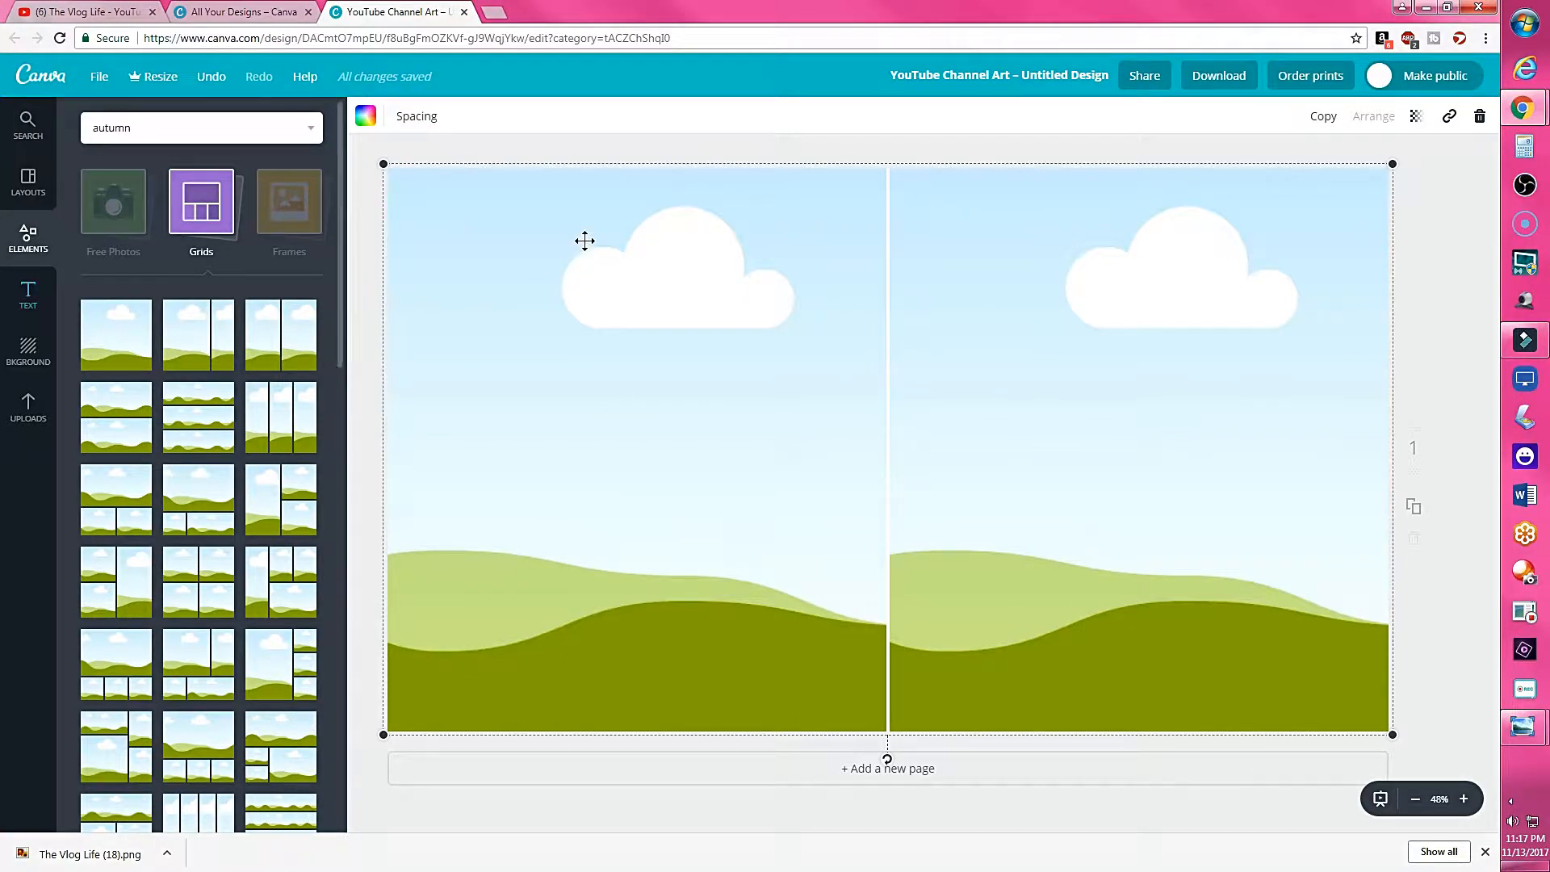
left_click(1479, 118)
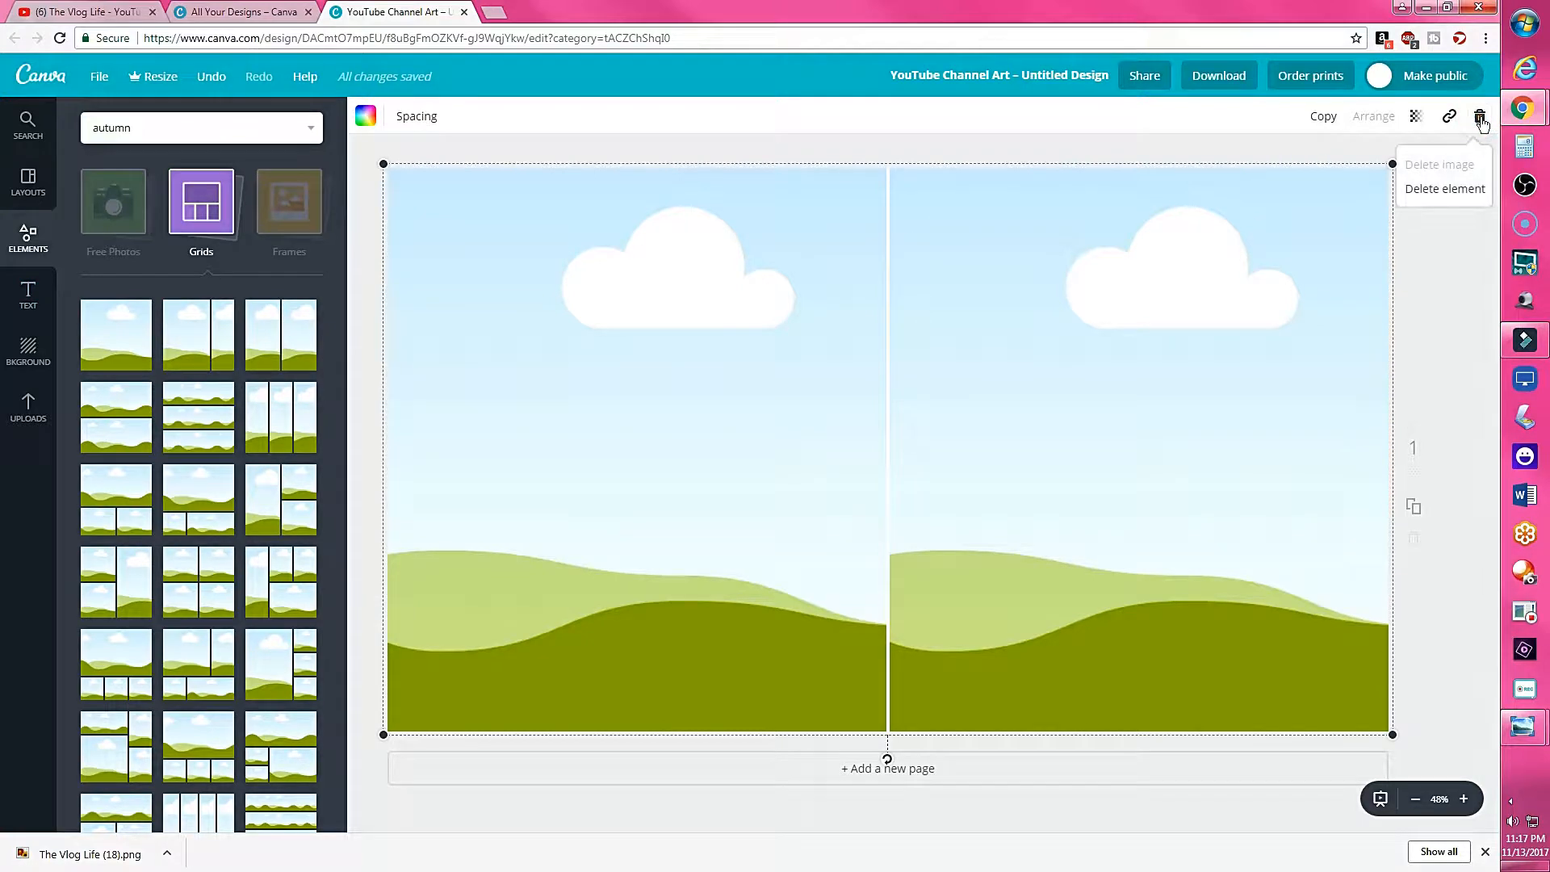
left_click(1453, 188)
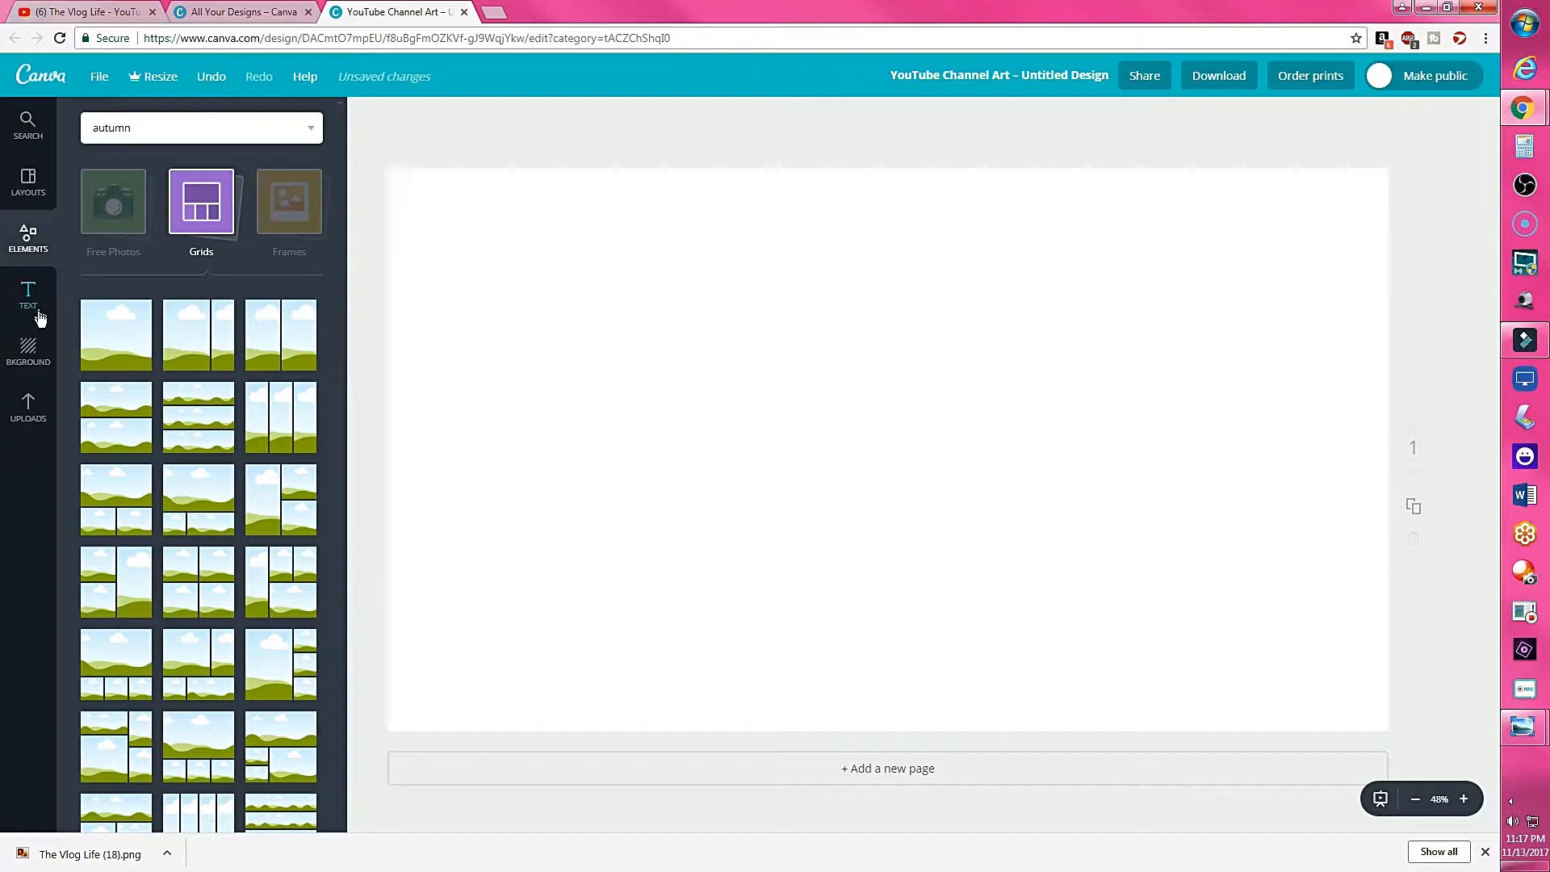
- From the autumn images, place the free falling-leaves forest photo in the page's upper-left corner and the leaf-strewn ground photo beneath it, enlarged until they touch
key("Return")
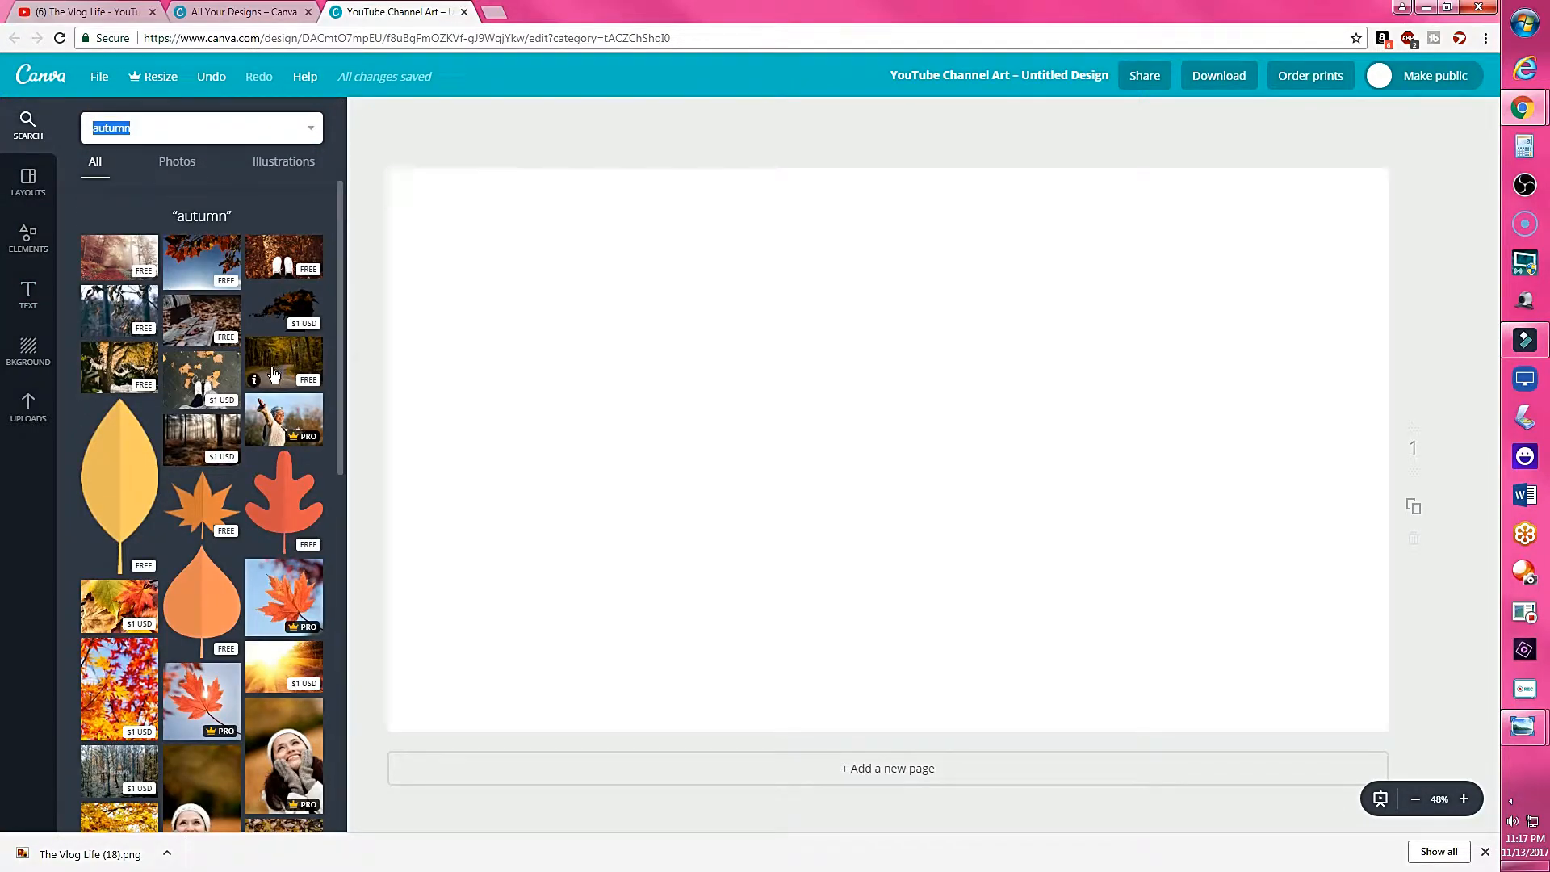
scroll(273, 373, "down", 8)
scroll(262, 388, "down", 2)
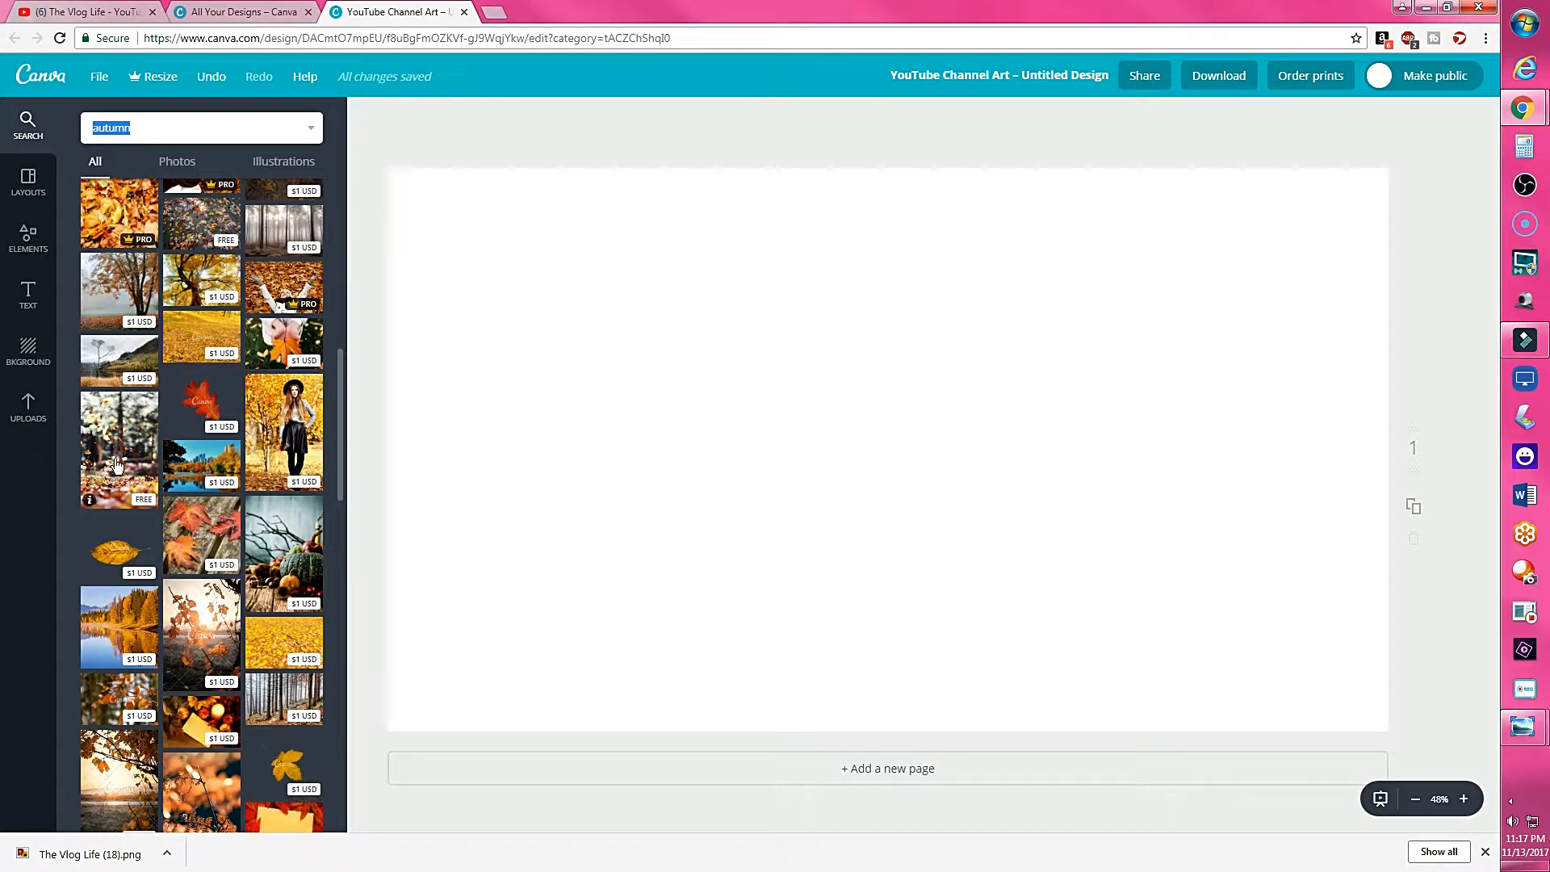
left_click_drag(115, 464, 483, 338)
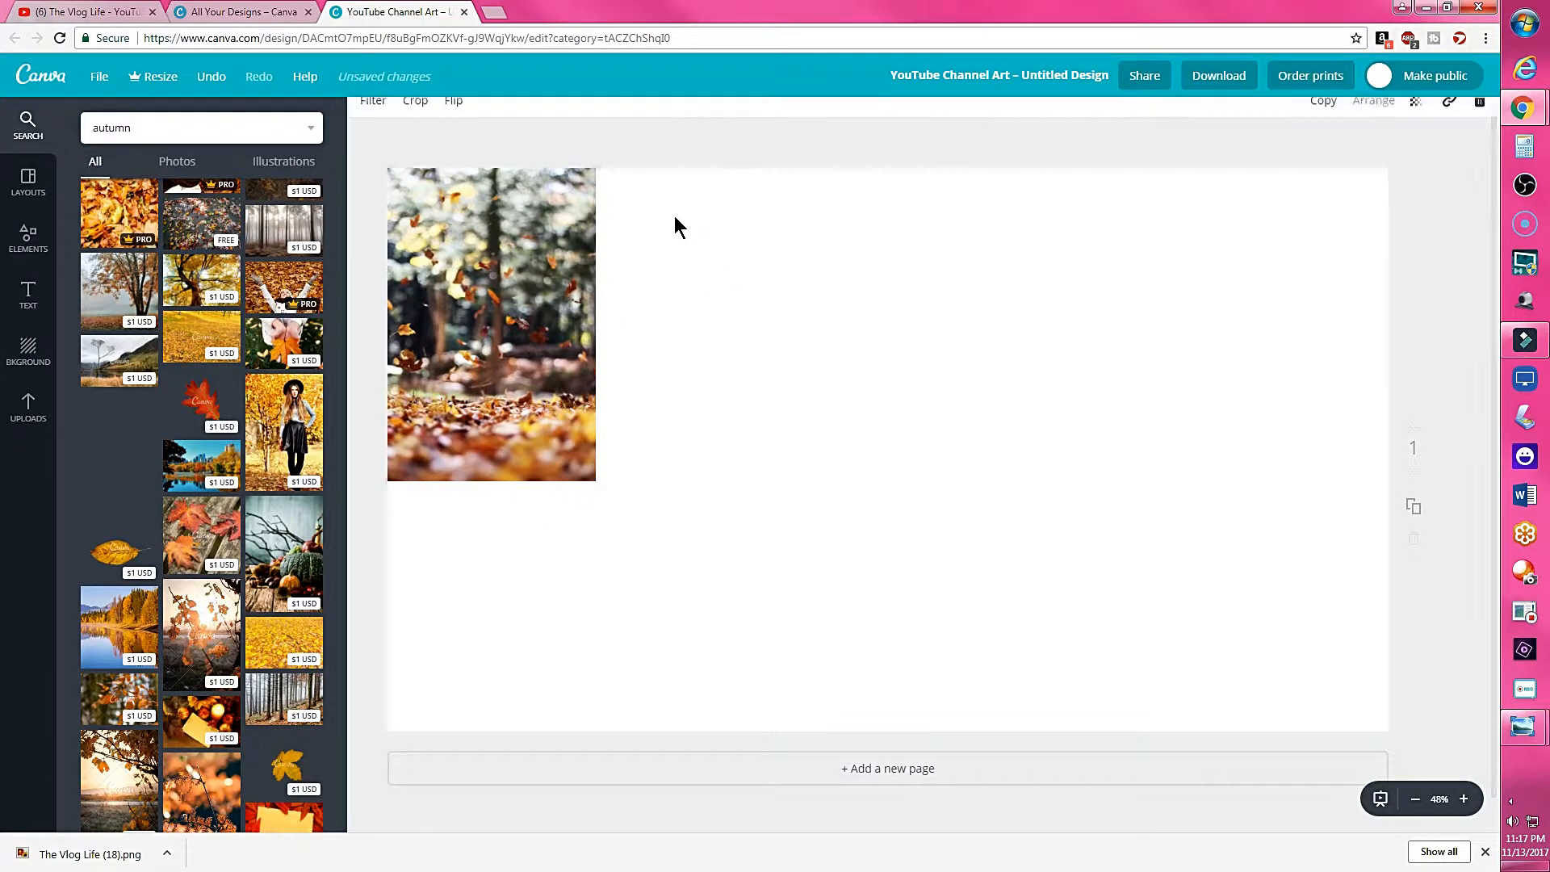
left_click(655, 443)
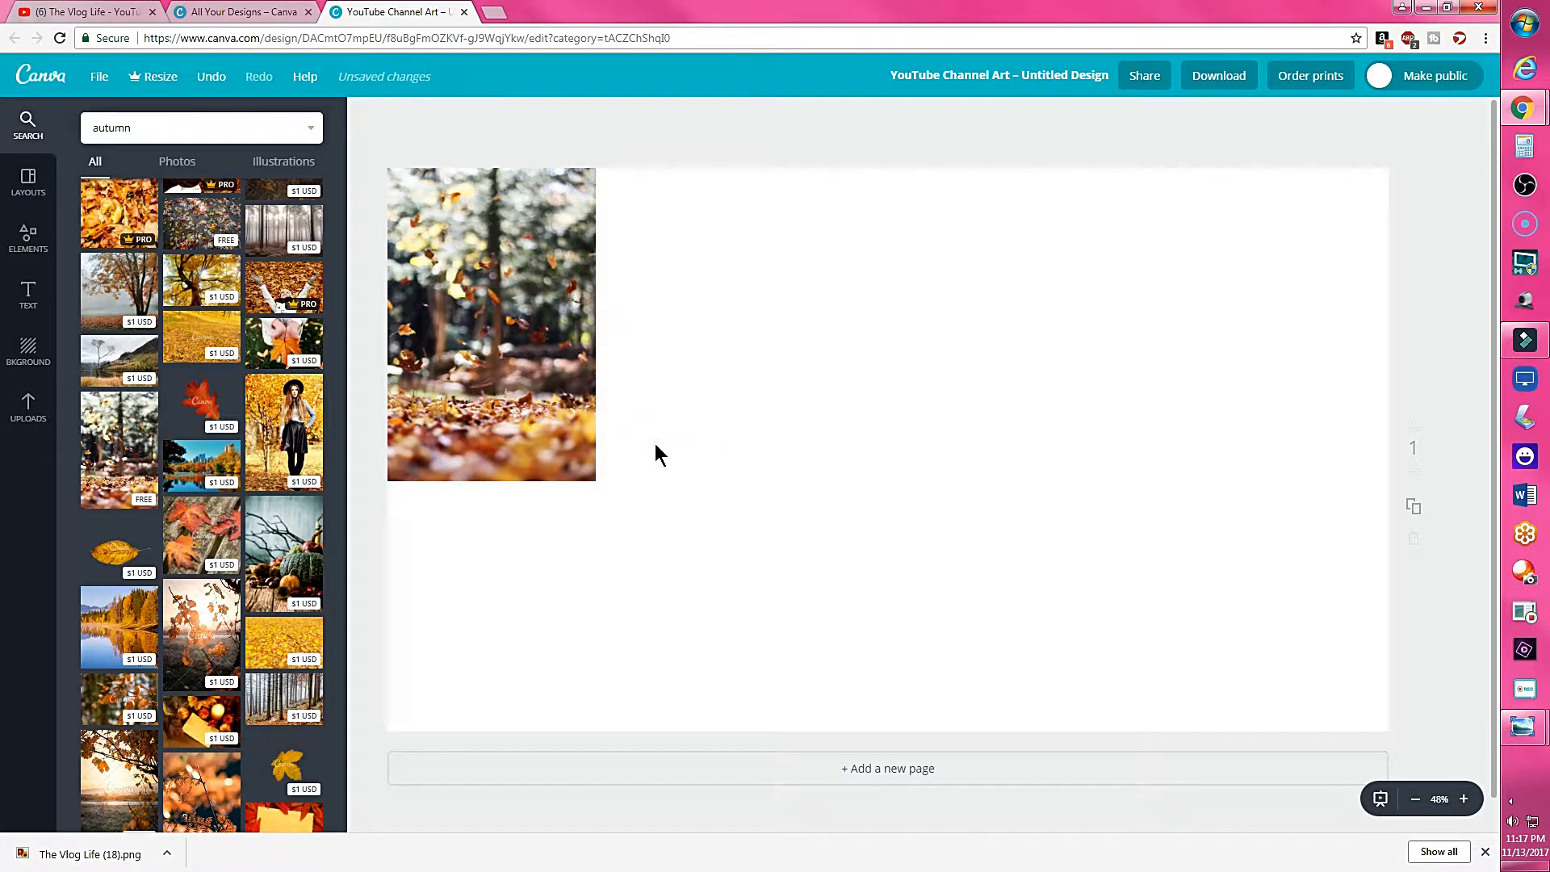
left_click_drag(203, 226, 550, 656)
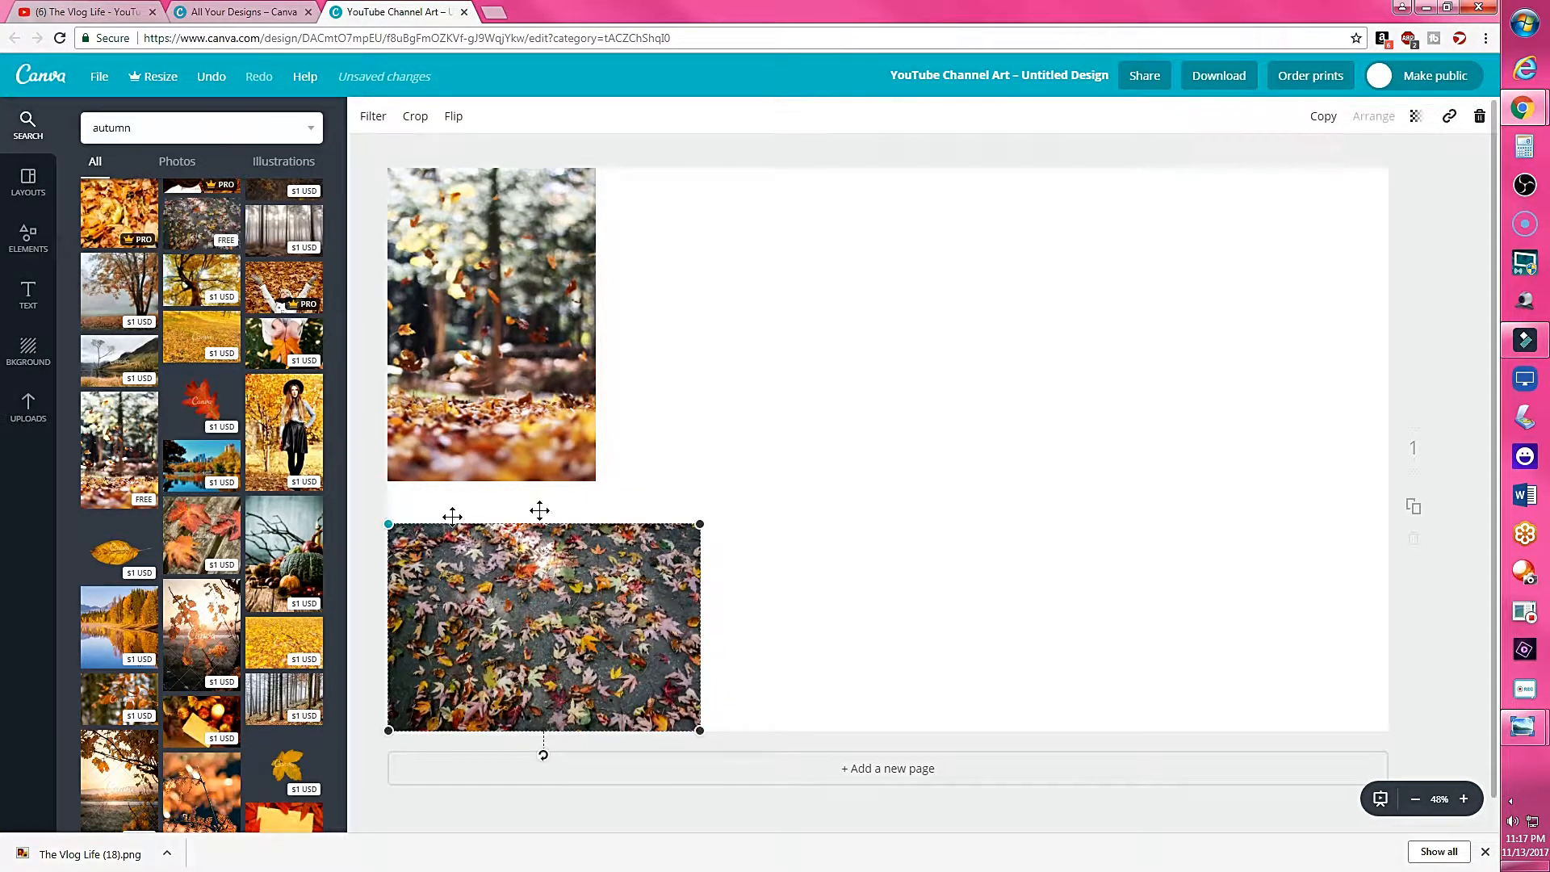
left_click_drag(699, 524, 764, 480)
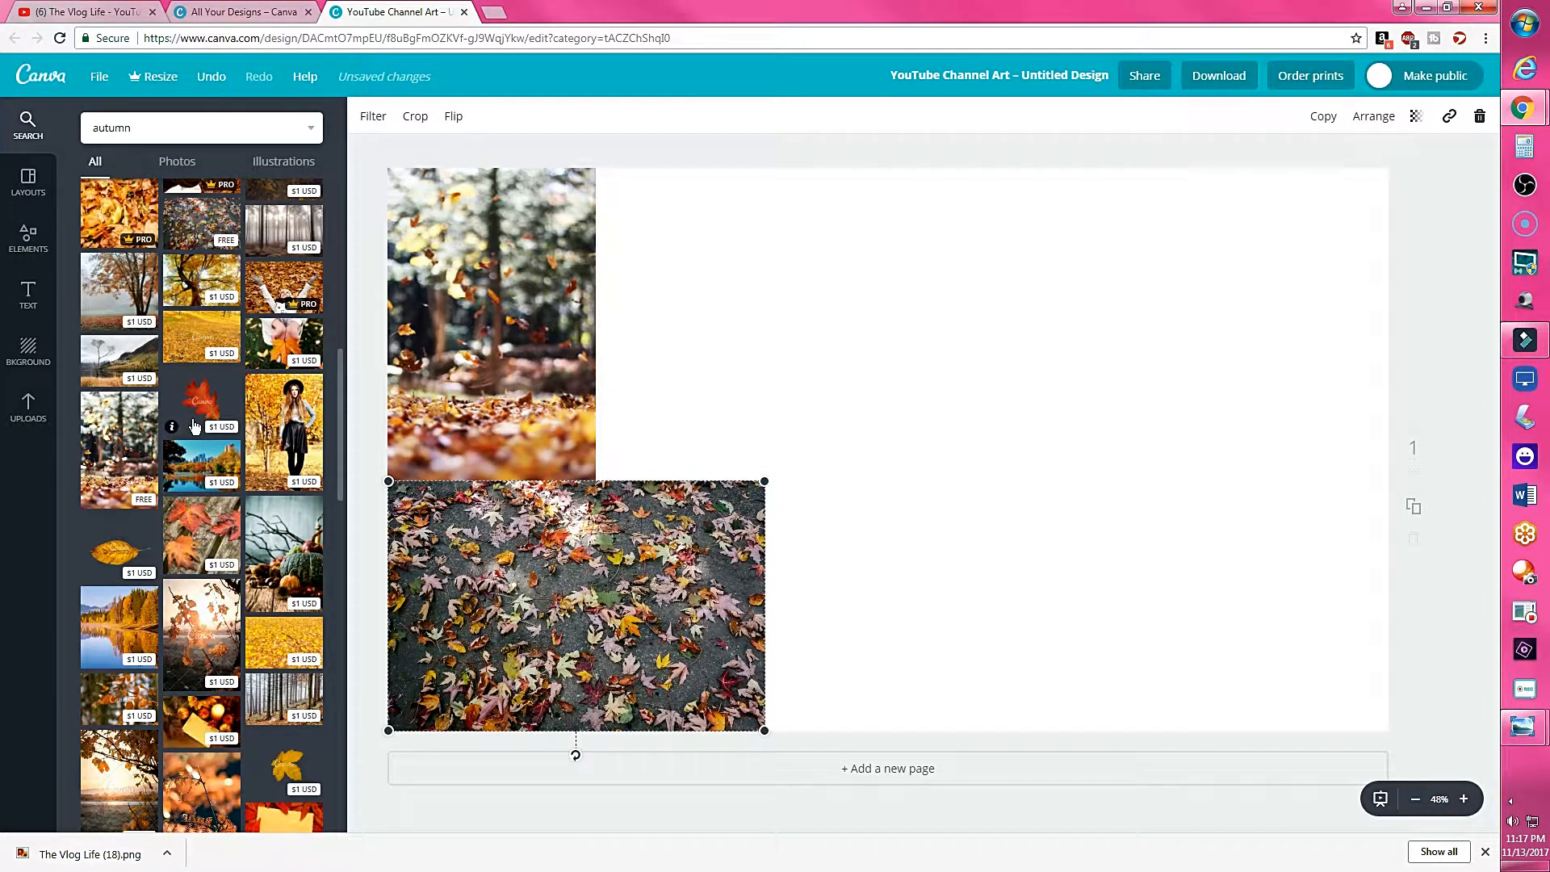
- Add the free photo of brown fallen leaves, enlarge it to about 1200 × 800 px and align it with the page's upper-right corner
scroll(251, 418, "up", 2)
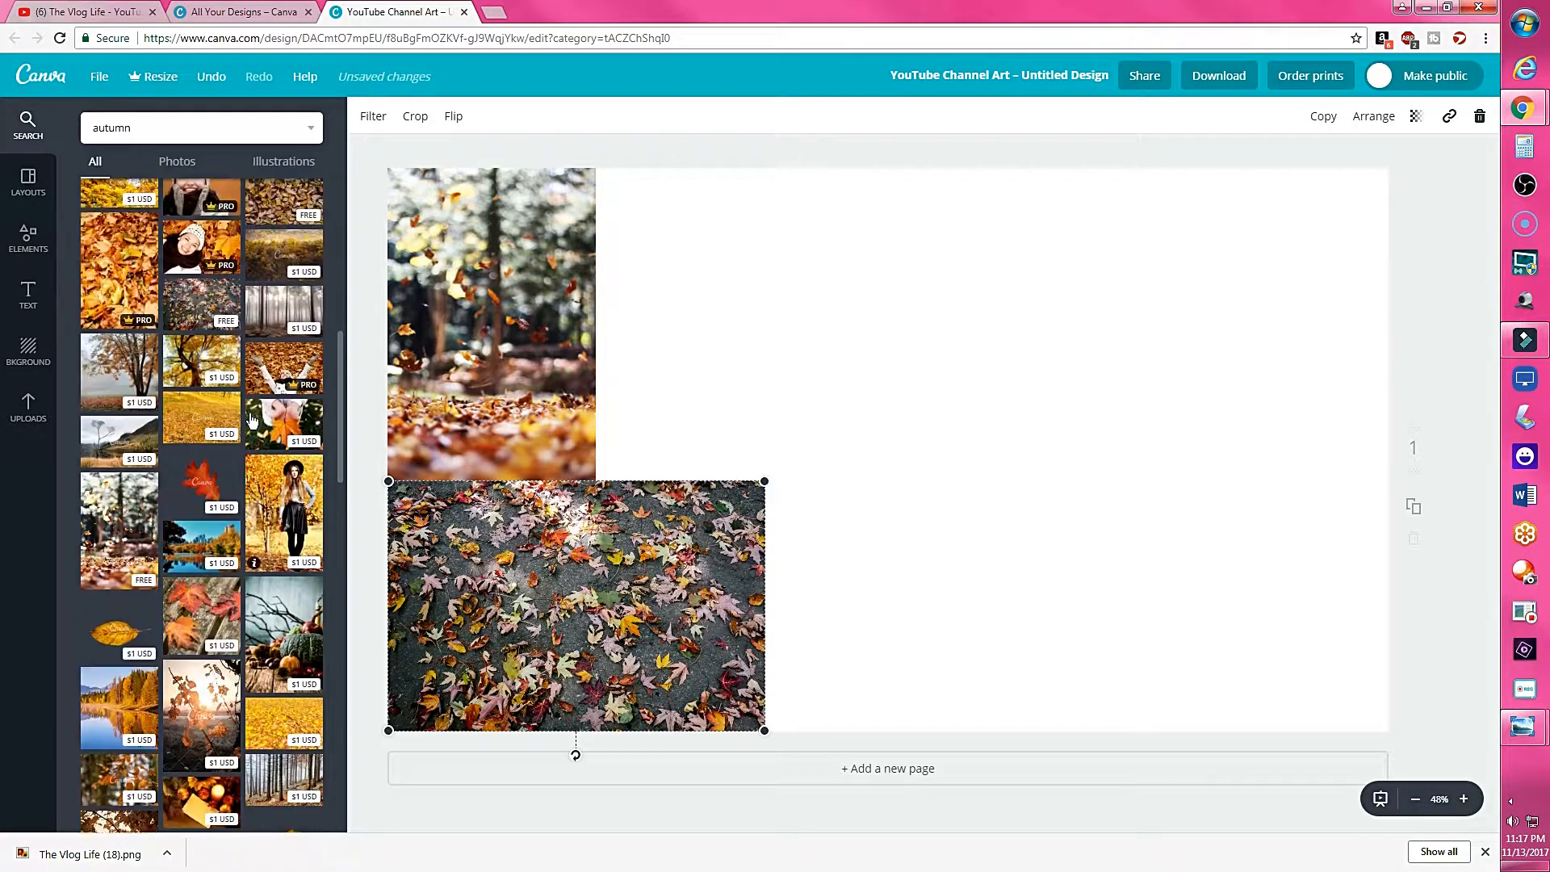
left_click_drag(618, 306, 776, 365)
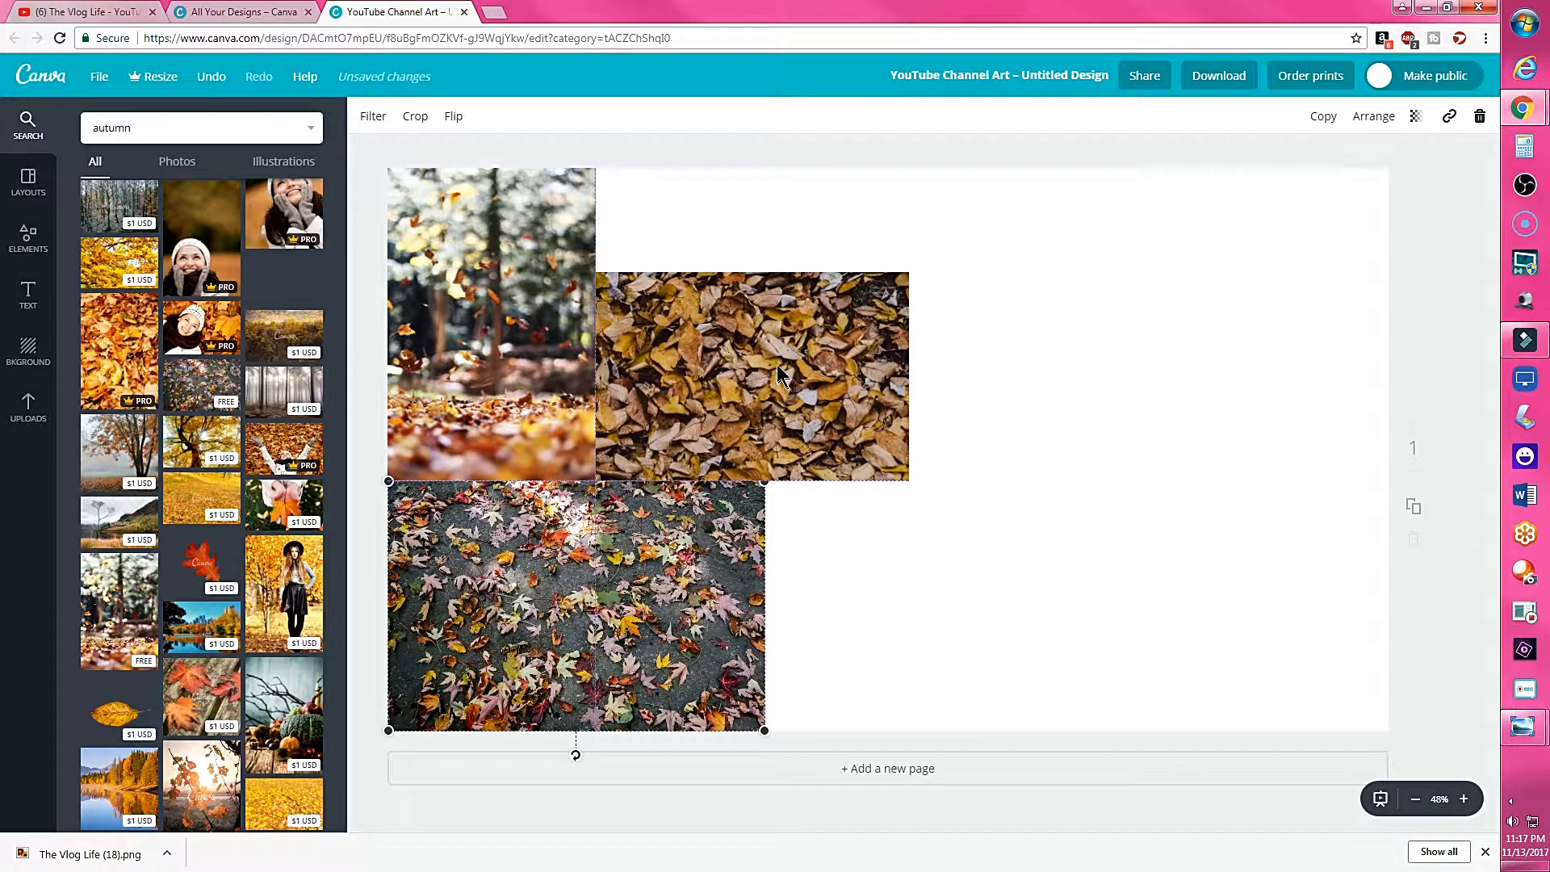
left_click(904, 279)
left_click_drag(909, 273, 1087, 211)
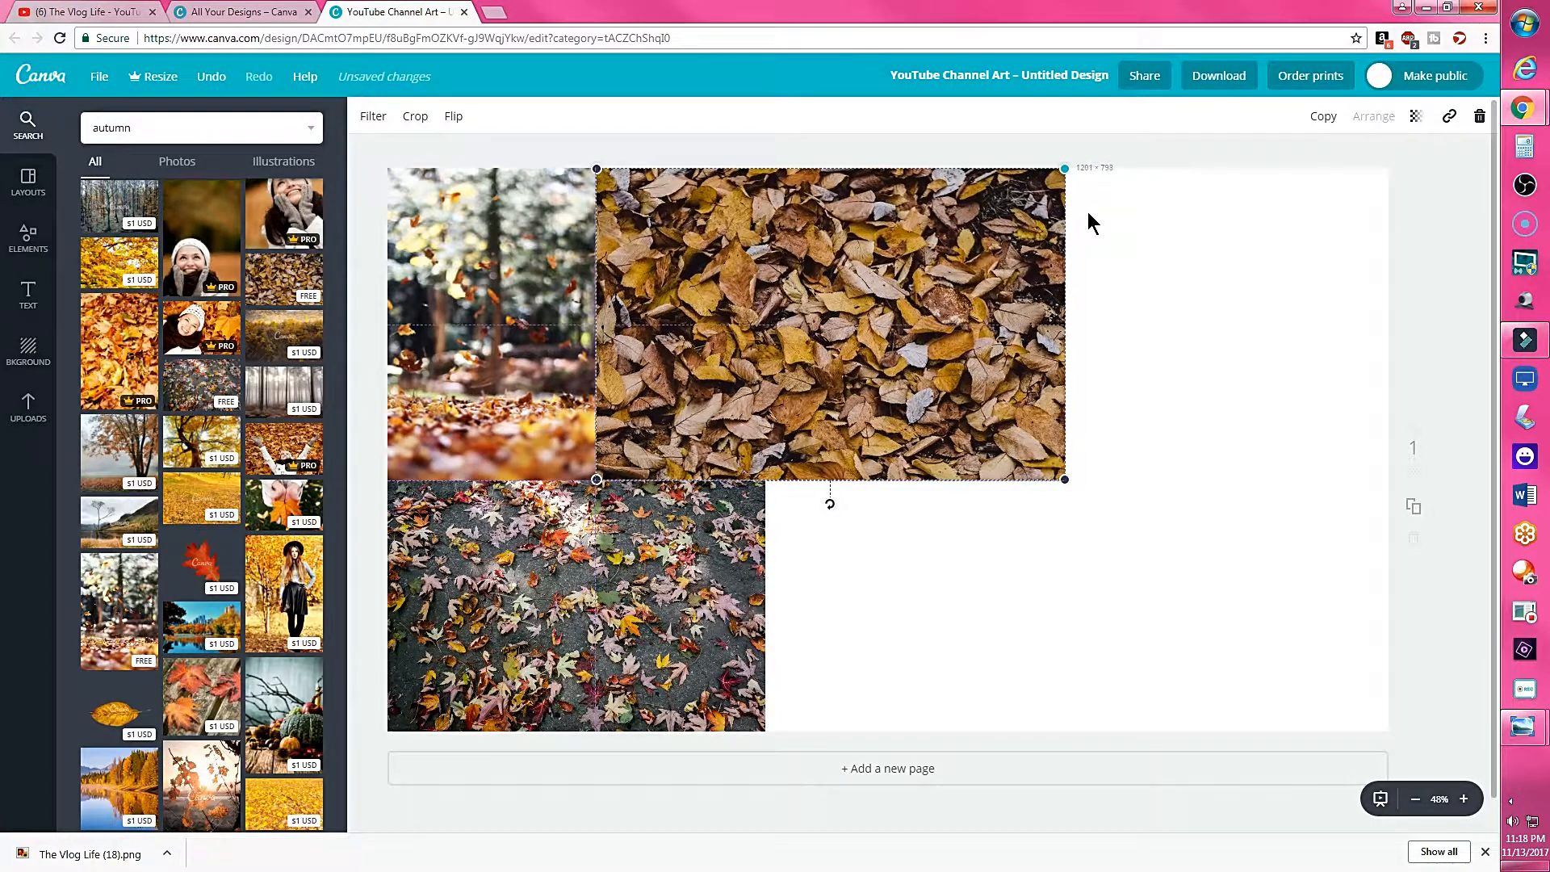
left_click_drag(954, 263, 1154, 268)
- Search the image library for "christmas"
left_click(246, 137)
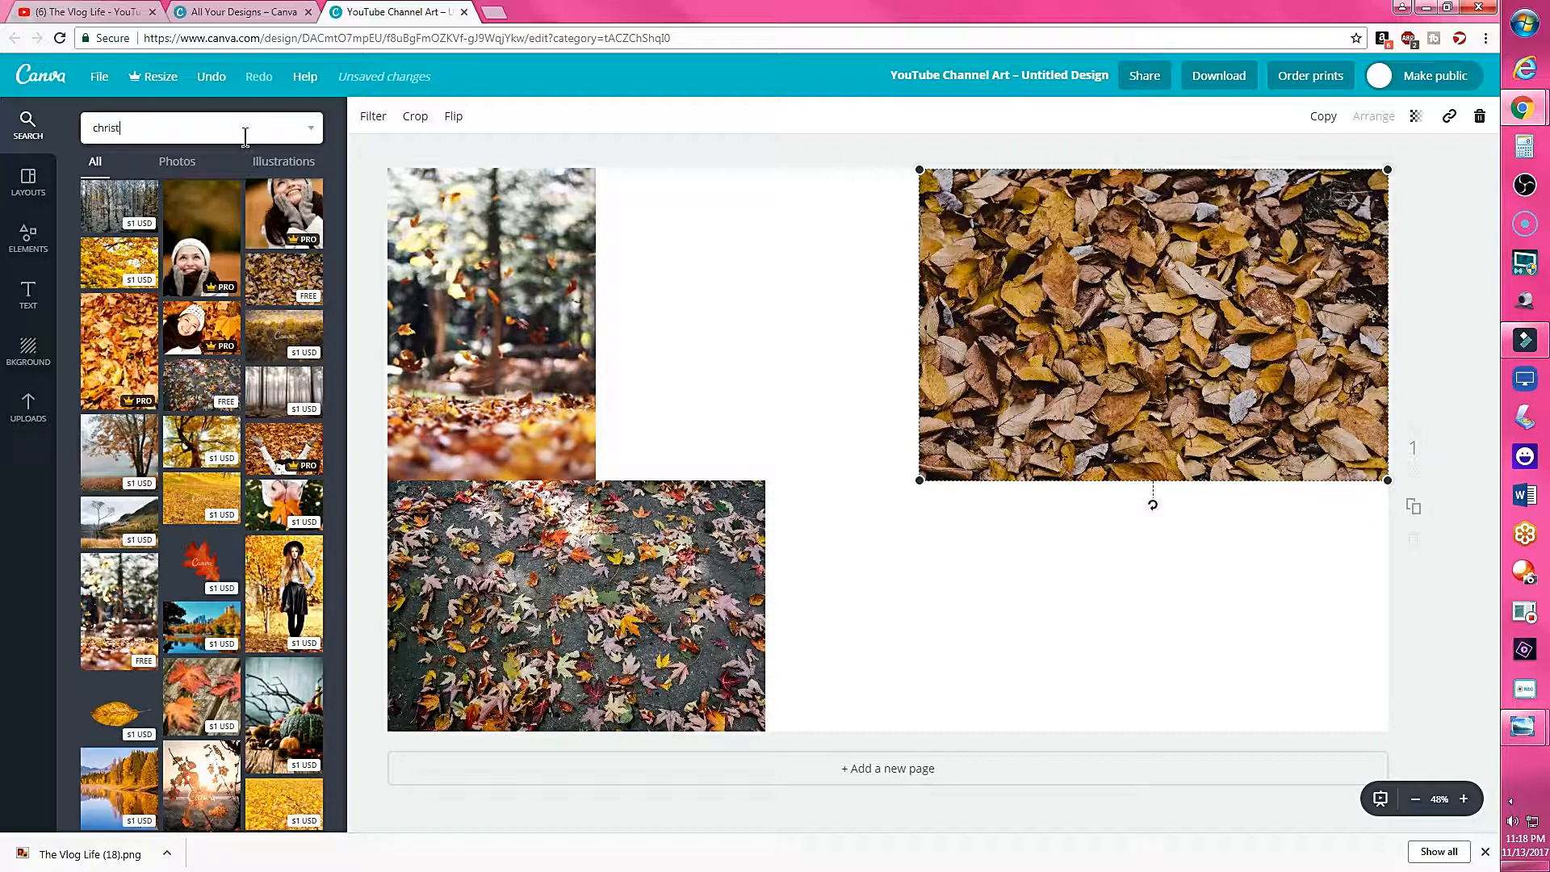
type("christmas")
key("Return")
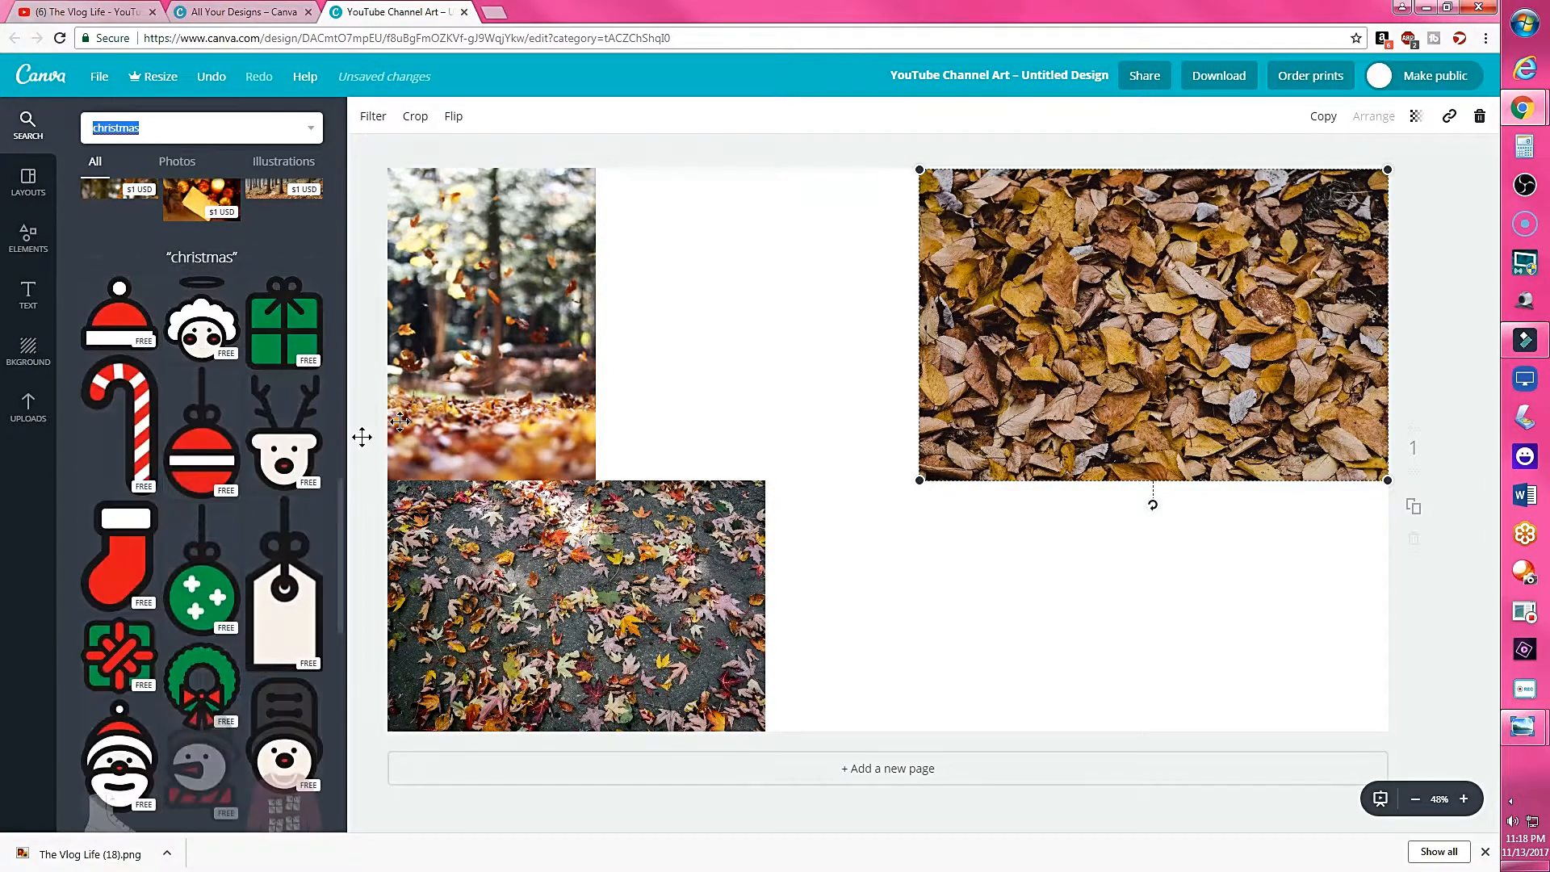
- Add the free photo of bells with a red bow to the page and move it between the two upper photos
scroll(307, 516, "down", 20)
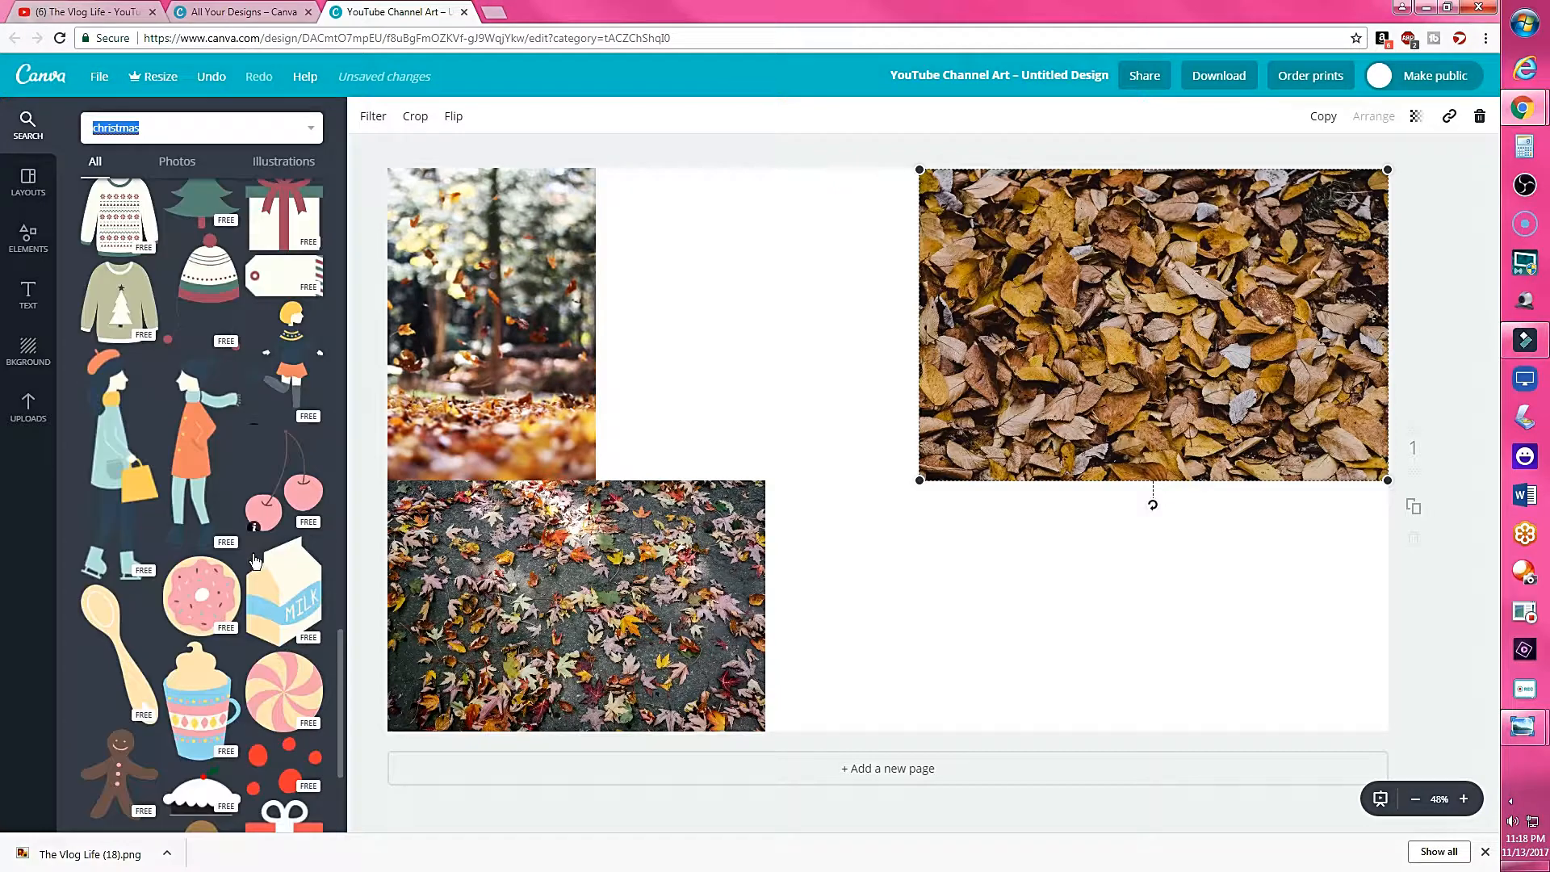
scroll(248, 564, "down", 15)
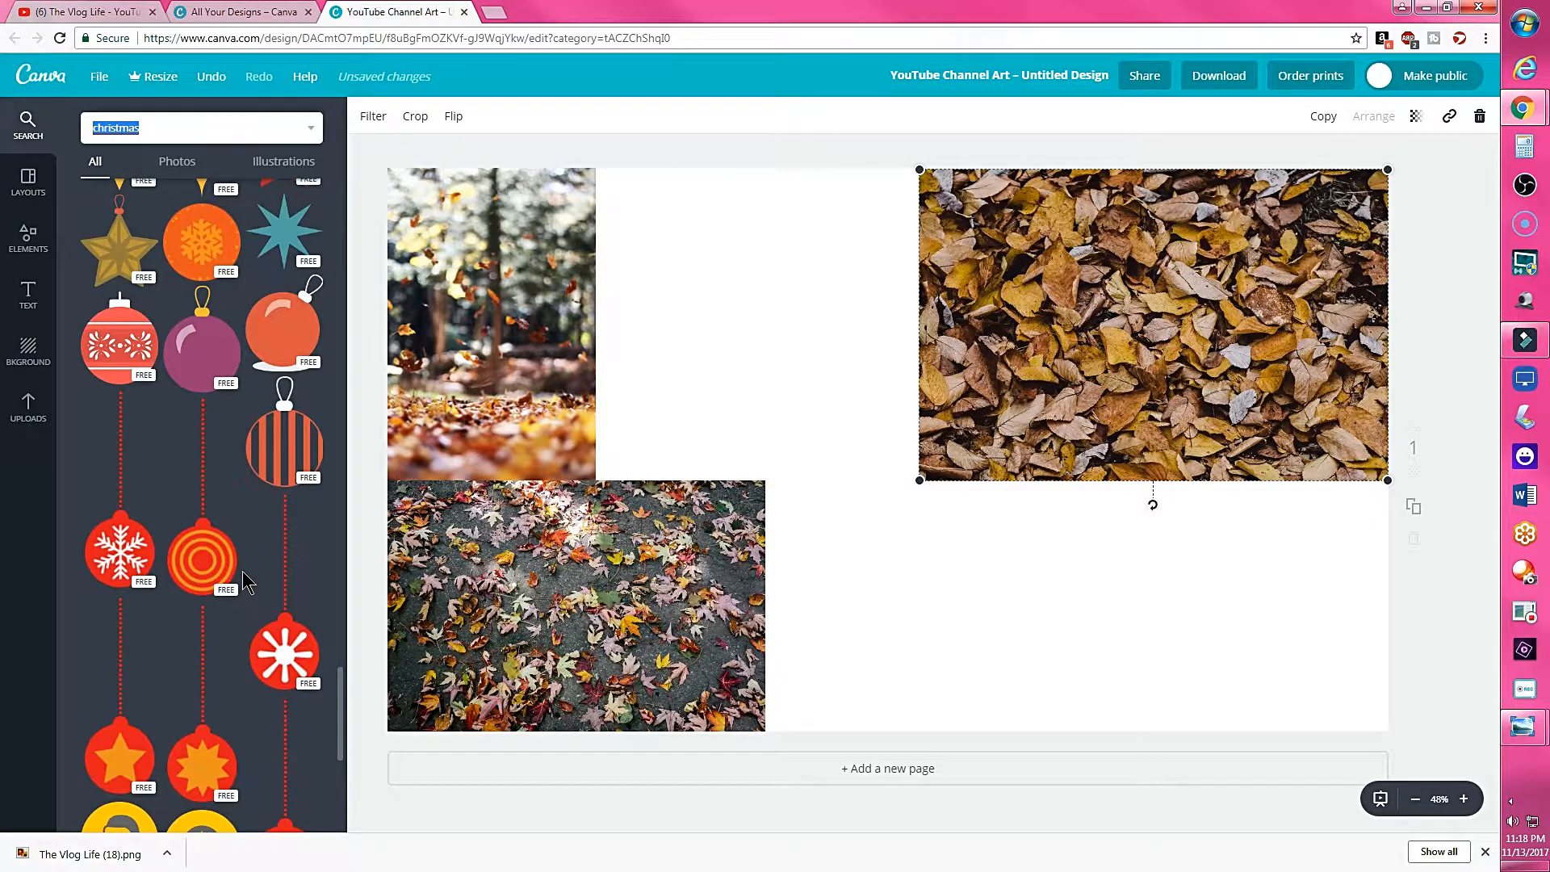
scroll(238, 569, "down", 3)
scroll(232, 573, "down", 1)
scroll(228, 576, "down", 9)
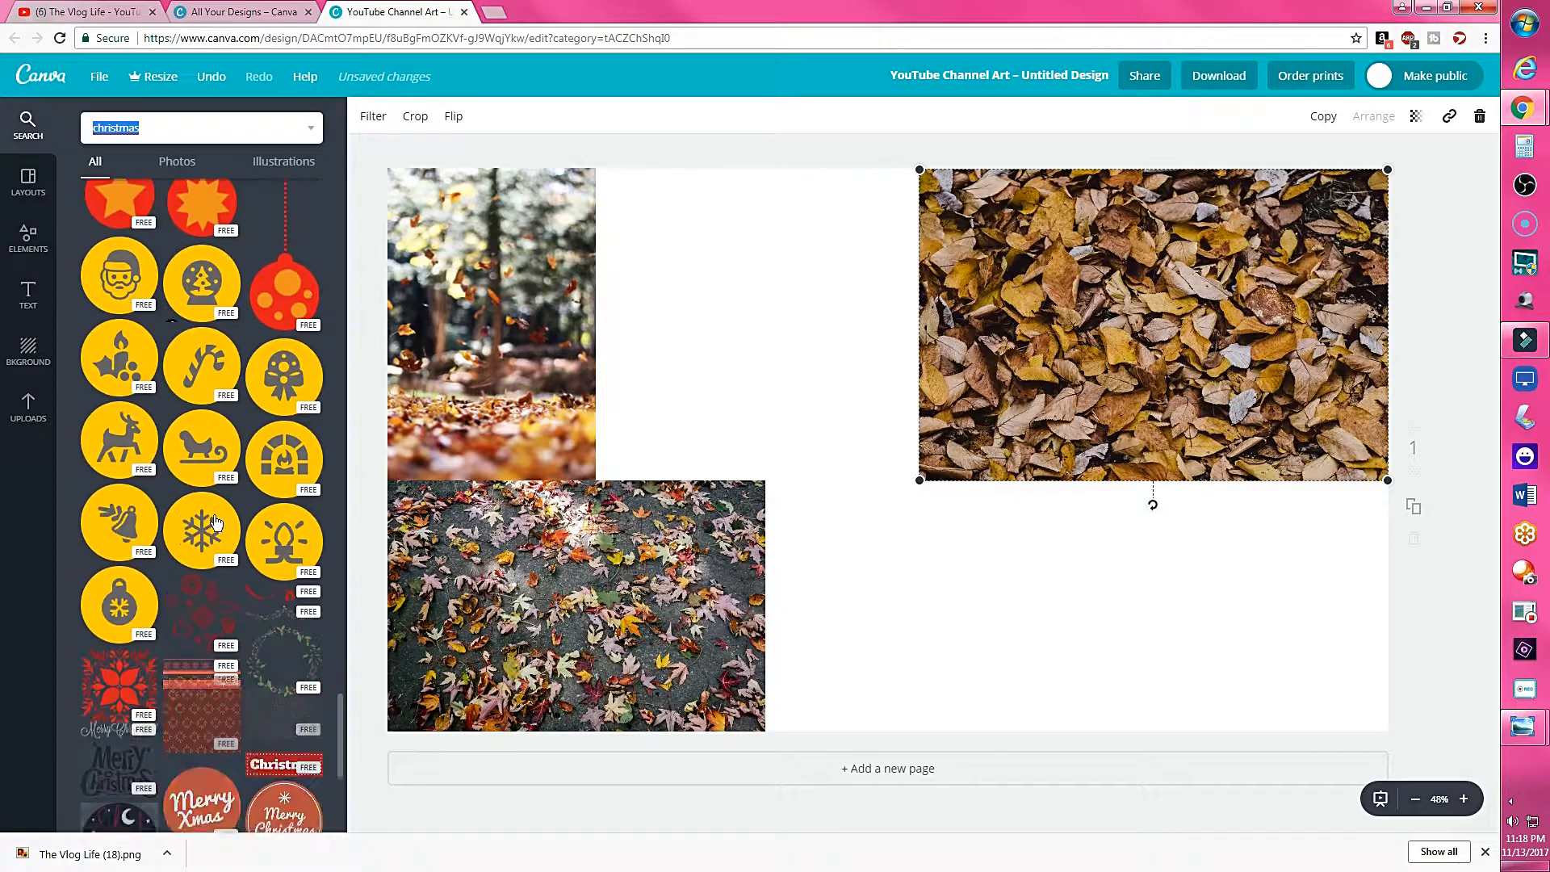
scroll(208, 547, "down", 4)
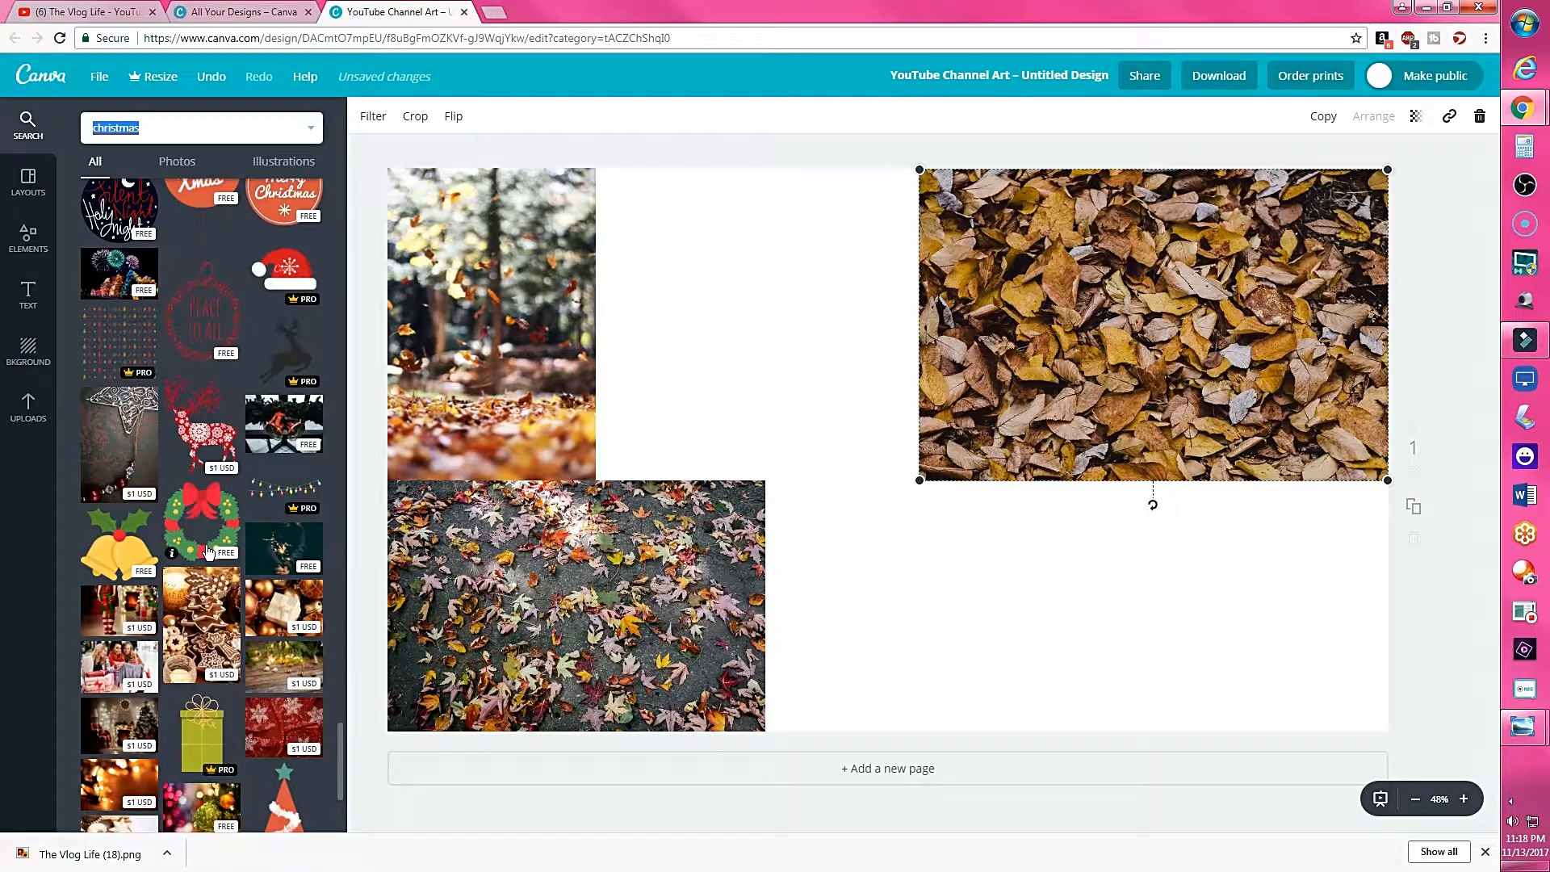
left_click(299, 435)
left_click_drag(920, 512, 790, 411)
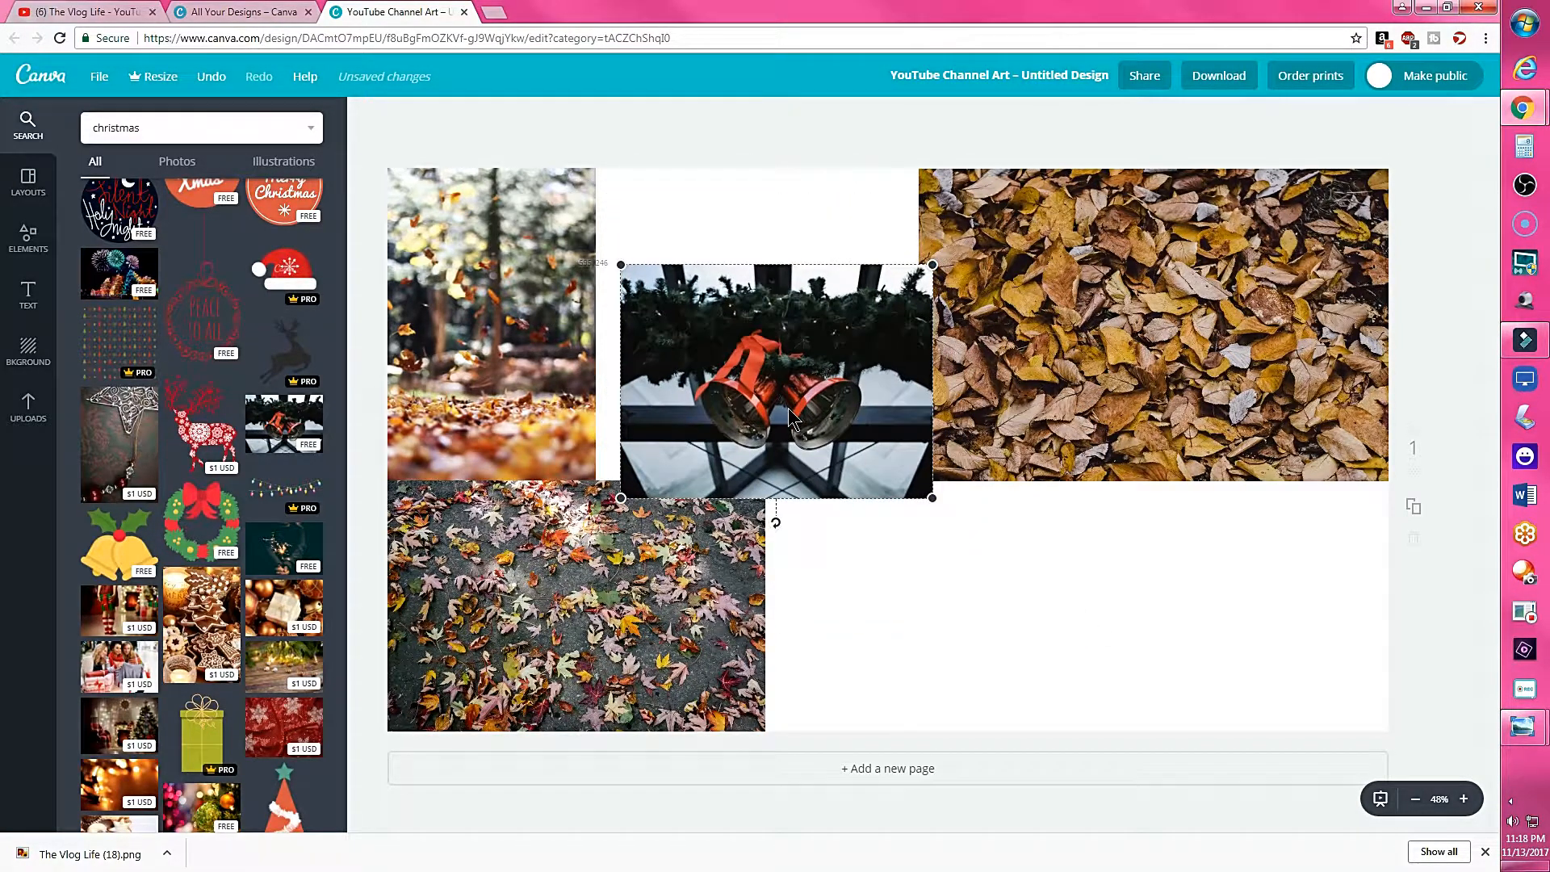
- Enlarge the bells photo and align it with the page's top edge so it fills the gap between the upper autumn photos
left_click_drag(932, 498, 996, 587)
left_click_drag(815, 363, 815, 318)
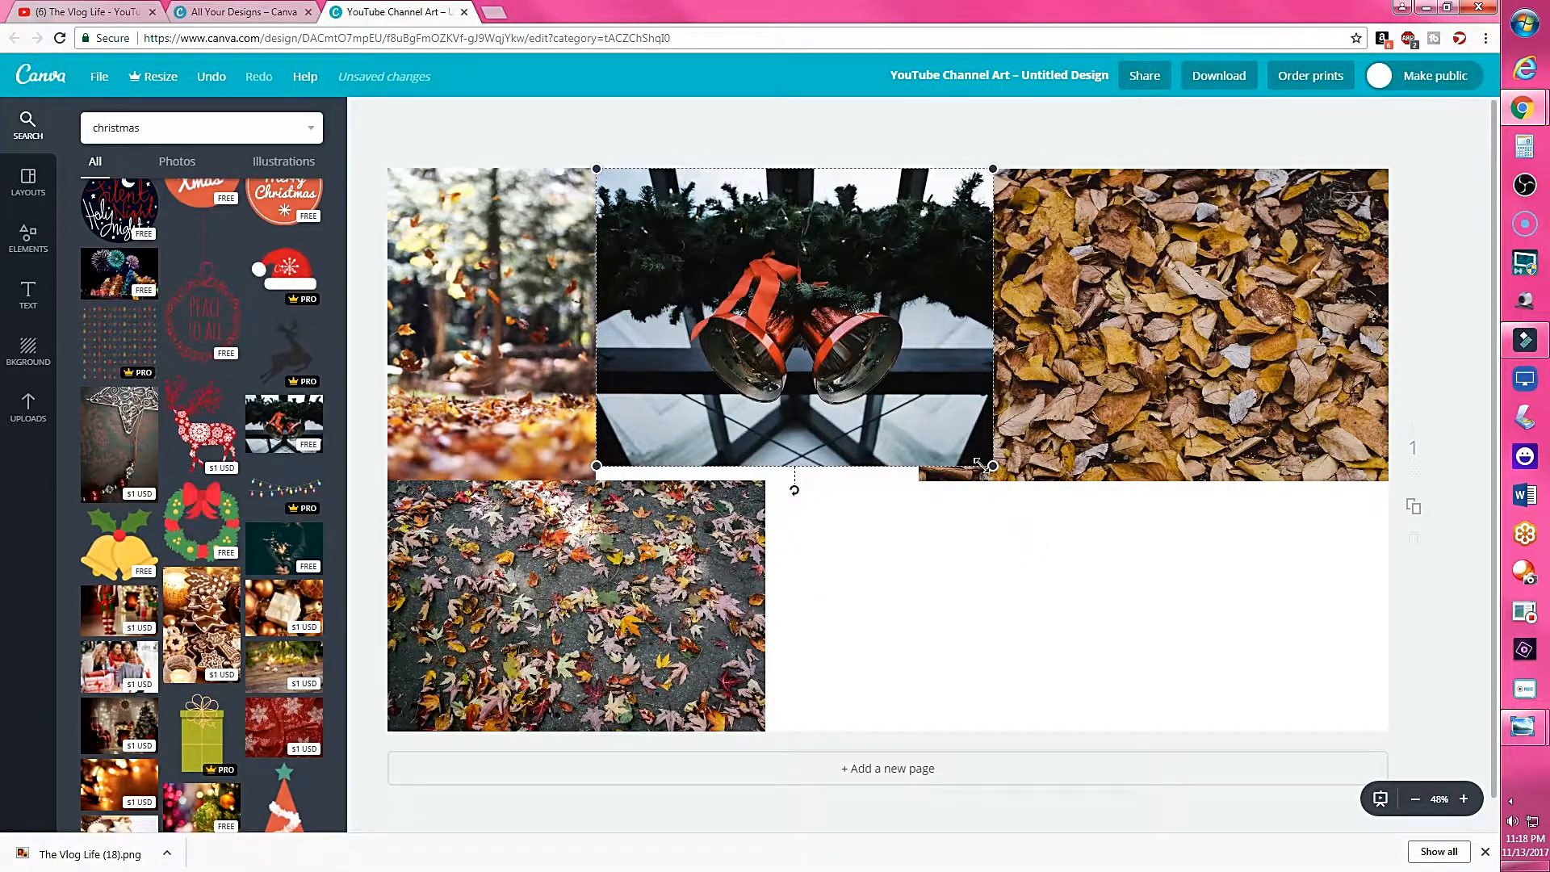
left_click_drag(993, 466, 1000, 490)
left_click(920, 570)
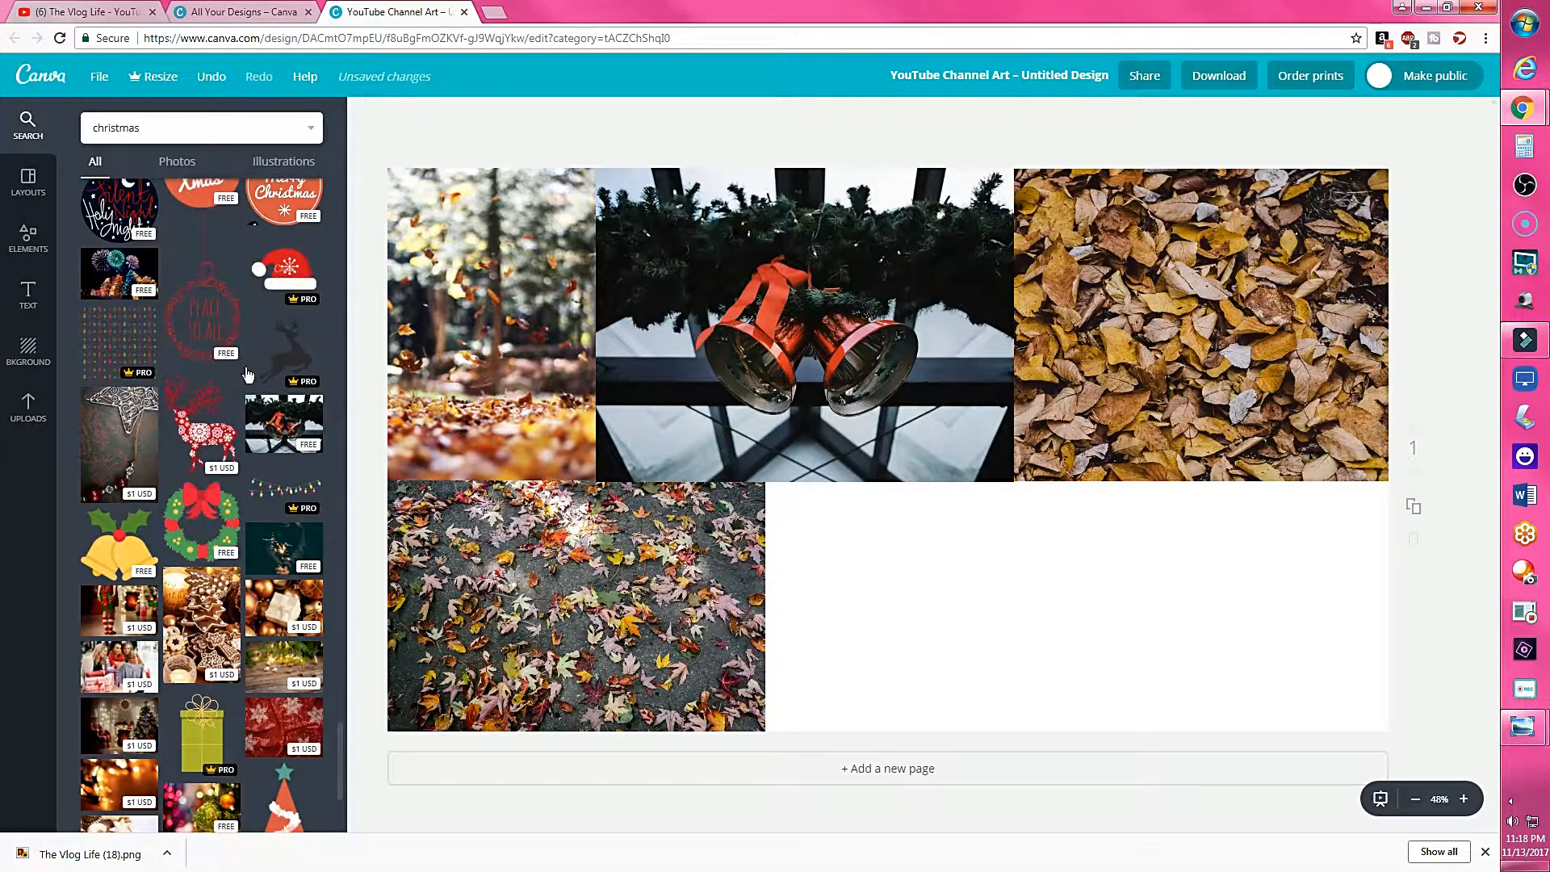
- Add the free photo of Christmas tree ornaments and place it beside the fallen-leaves photo in the lower row
scroll(278, 489, "down", 2)
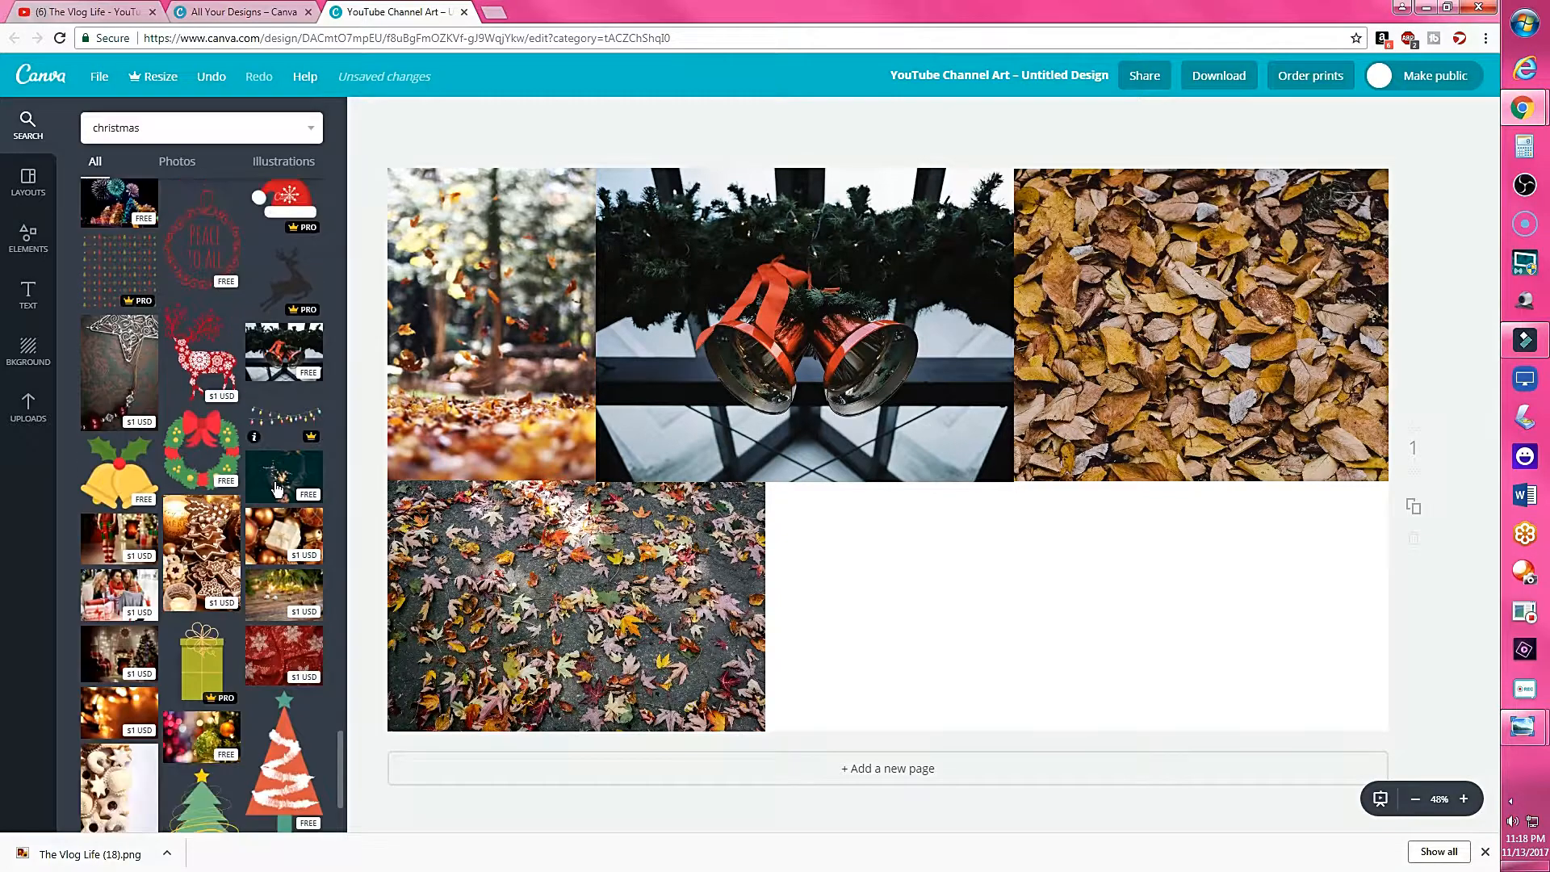
scroll(276, 490, "down", 4)
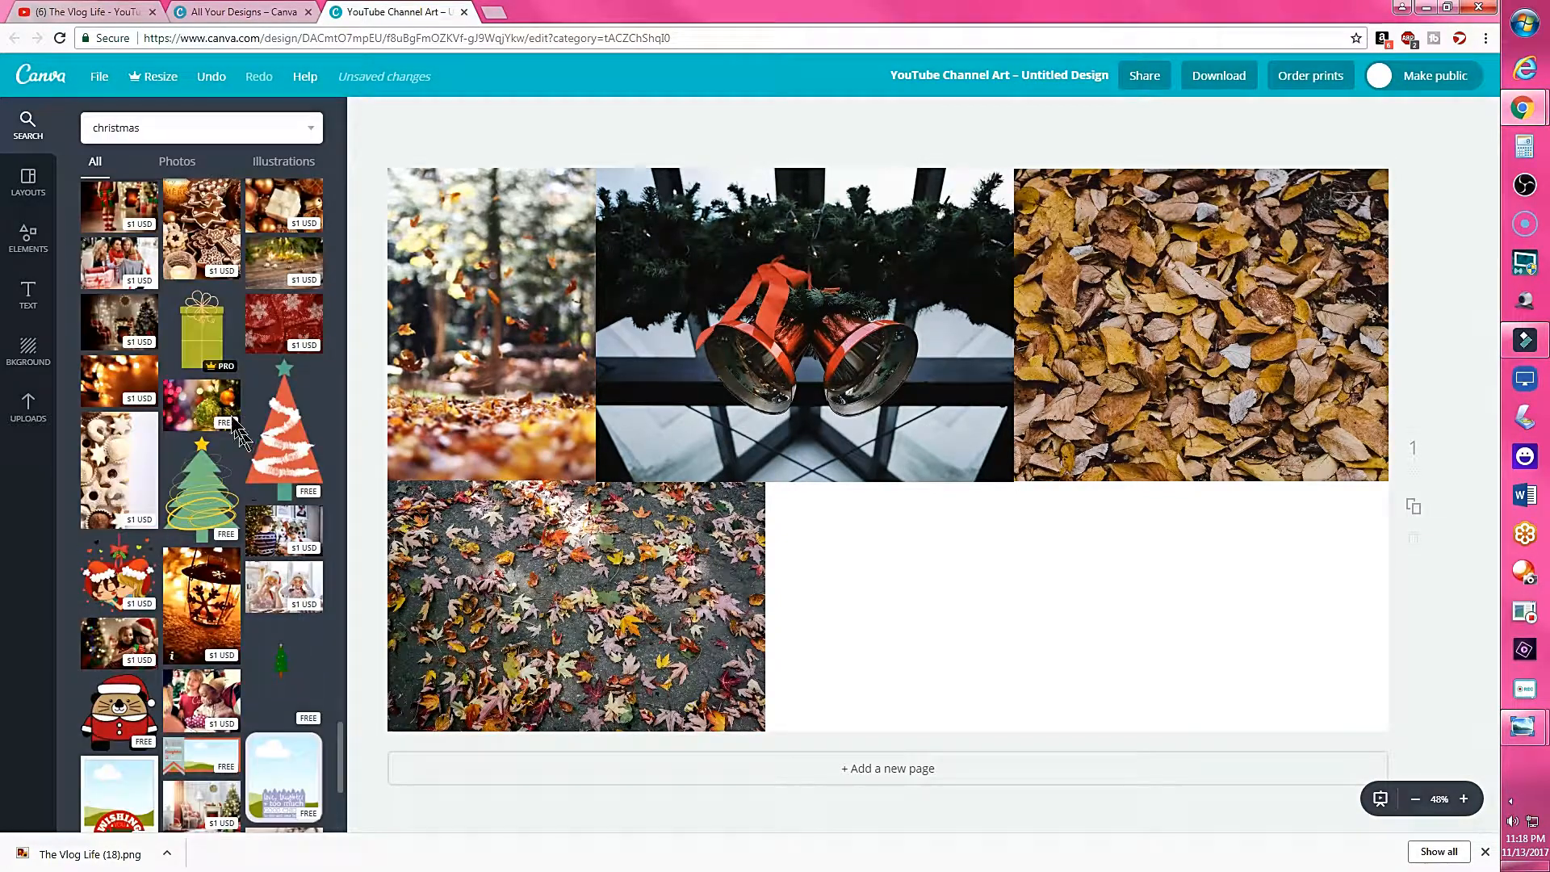
left_click(224, 411)
left_click_drag(922, 508, 960, 645)
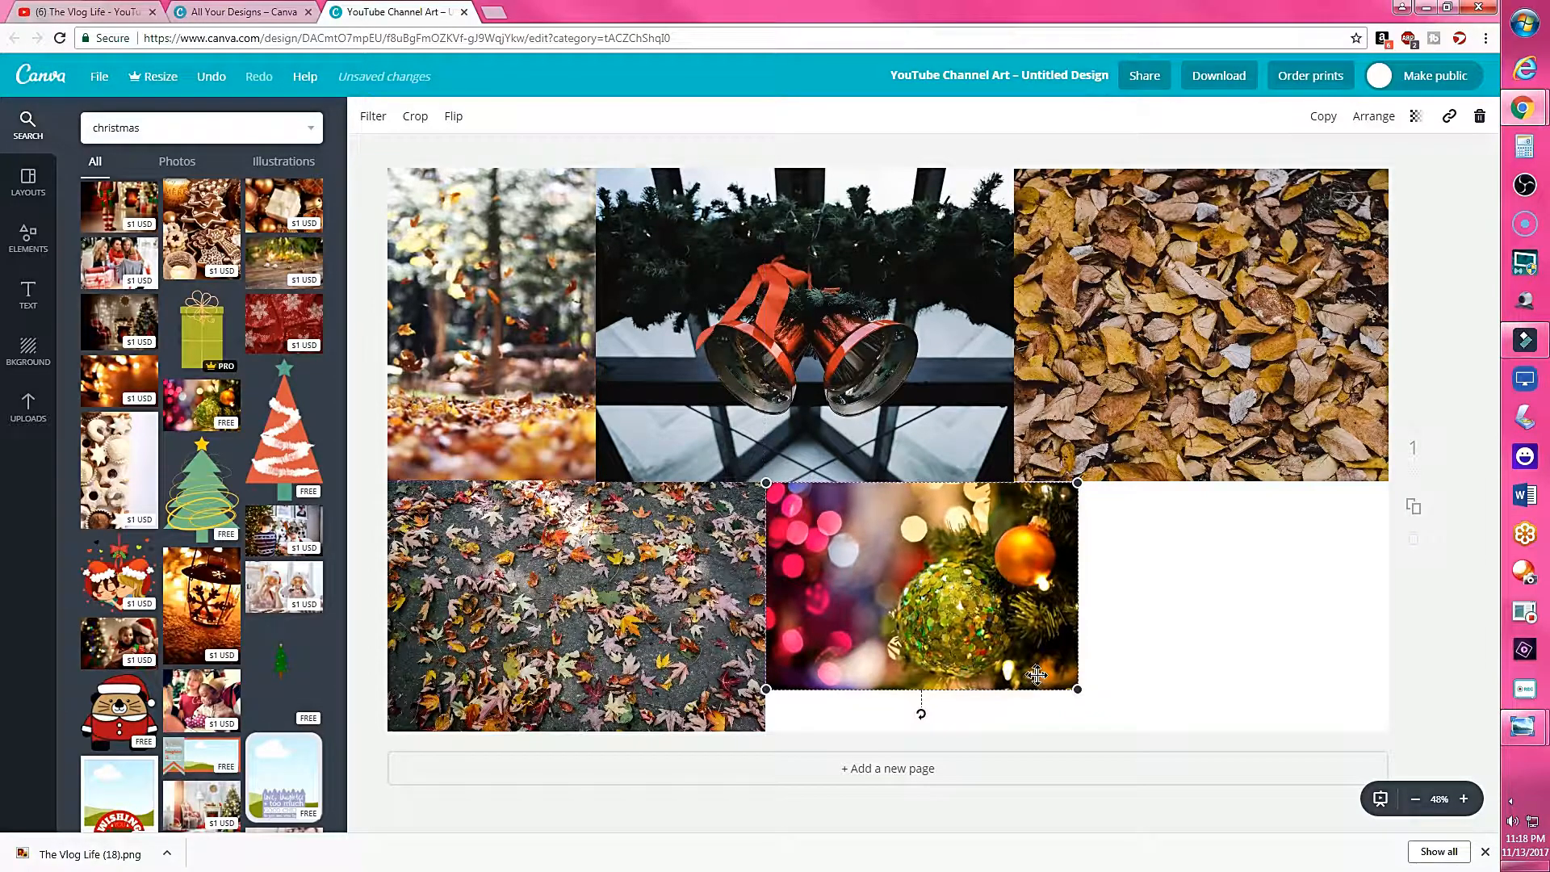
- Enlarge the ornaments photo to fill the lower row's height, with its upper edge meeting the photos above
left_click_drag(1075, 692, 1111, 768)
left_click(1203, 565)
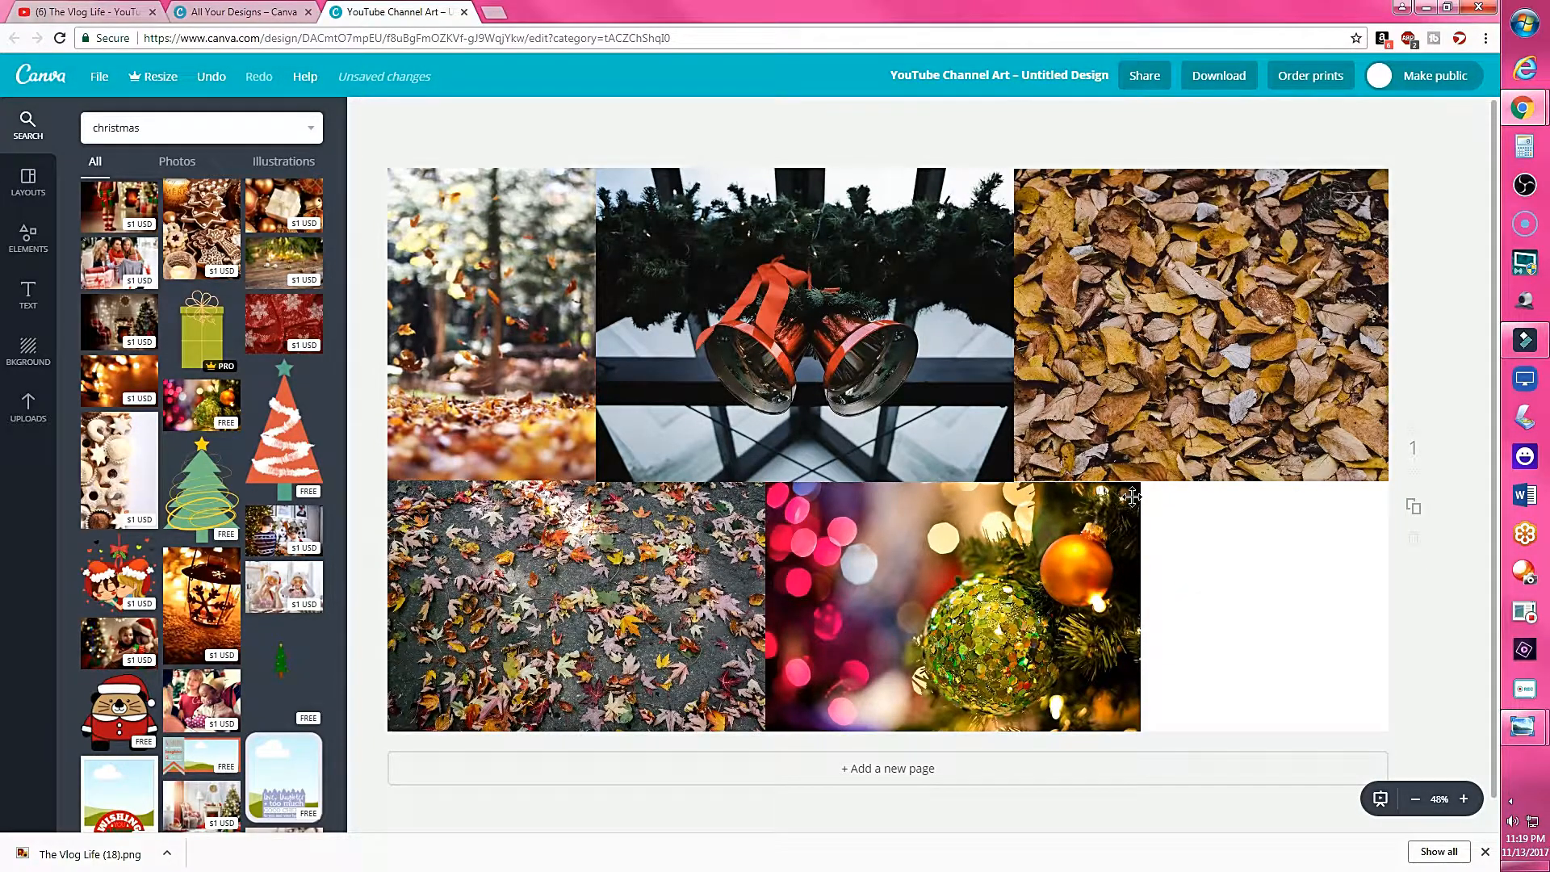
left_click(1132, 498)
left_click_drag(1139, 482, 1143, 480)
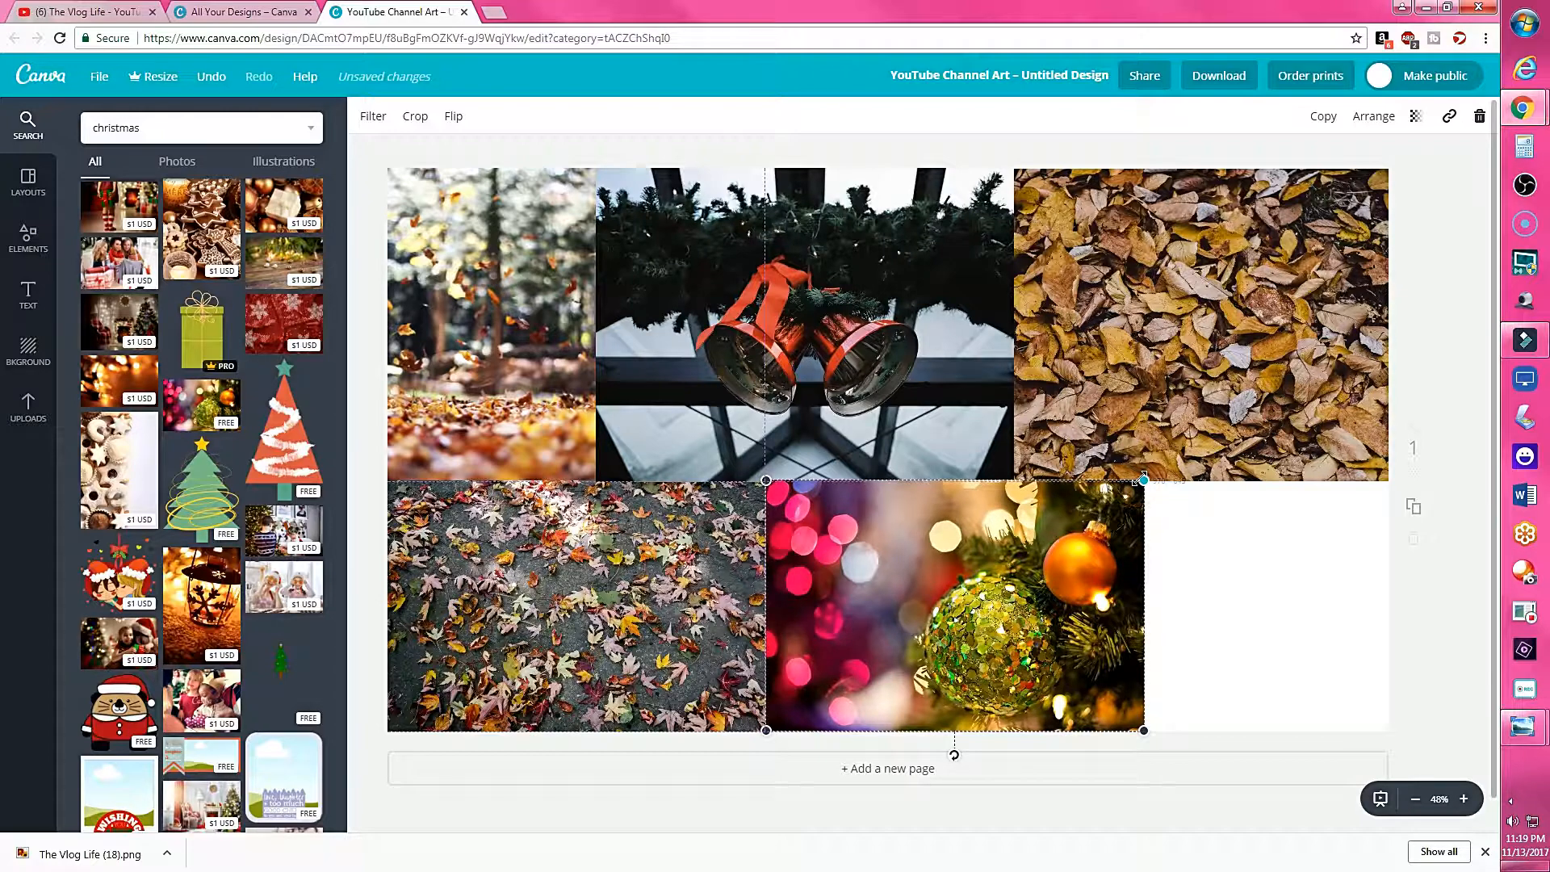
left_click(1043, 420)
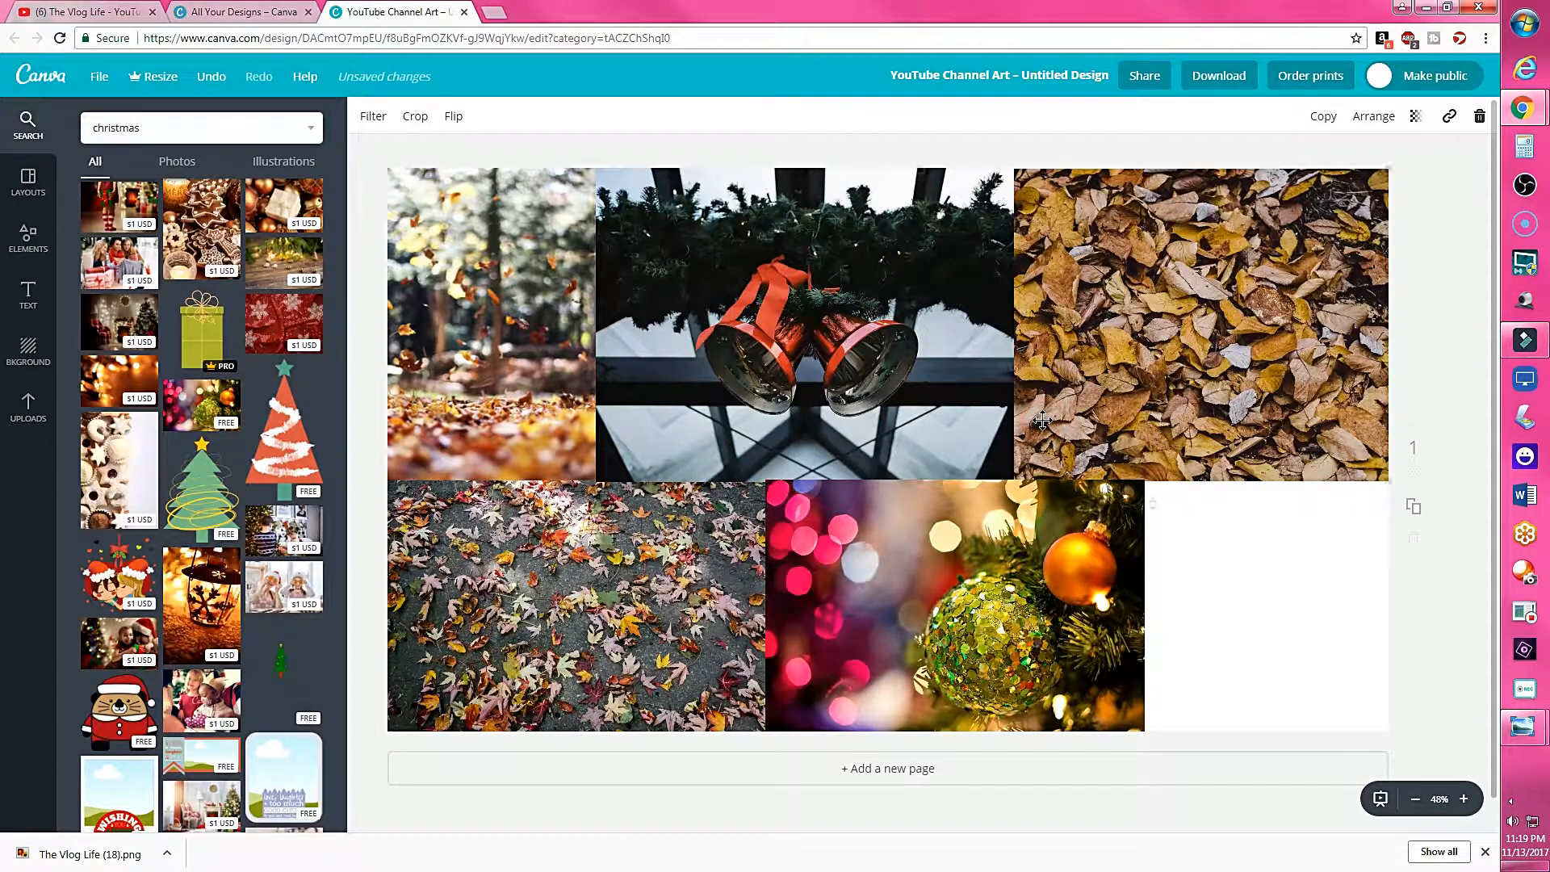
left_click(993, 413)
left_click(1228, 585)
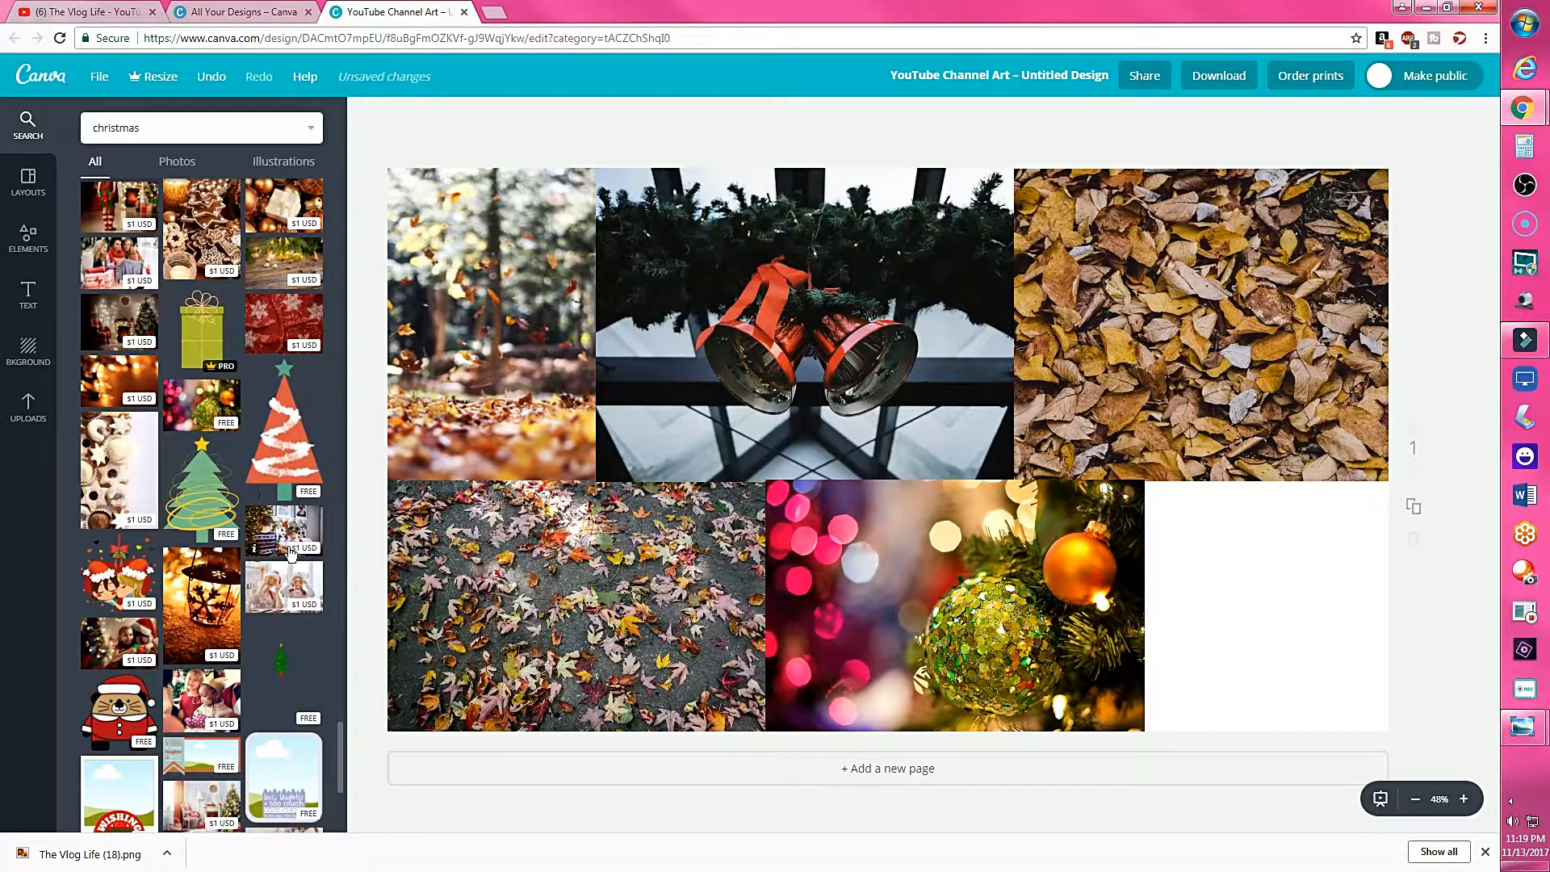
- Look through the remaining Christmas results for a free photo to fill the empty lower-right area of the page
scroll(290, 552, "down", 5)
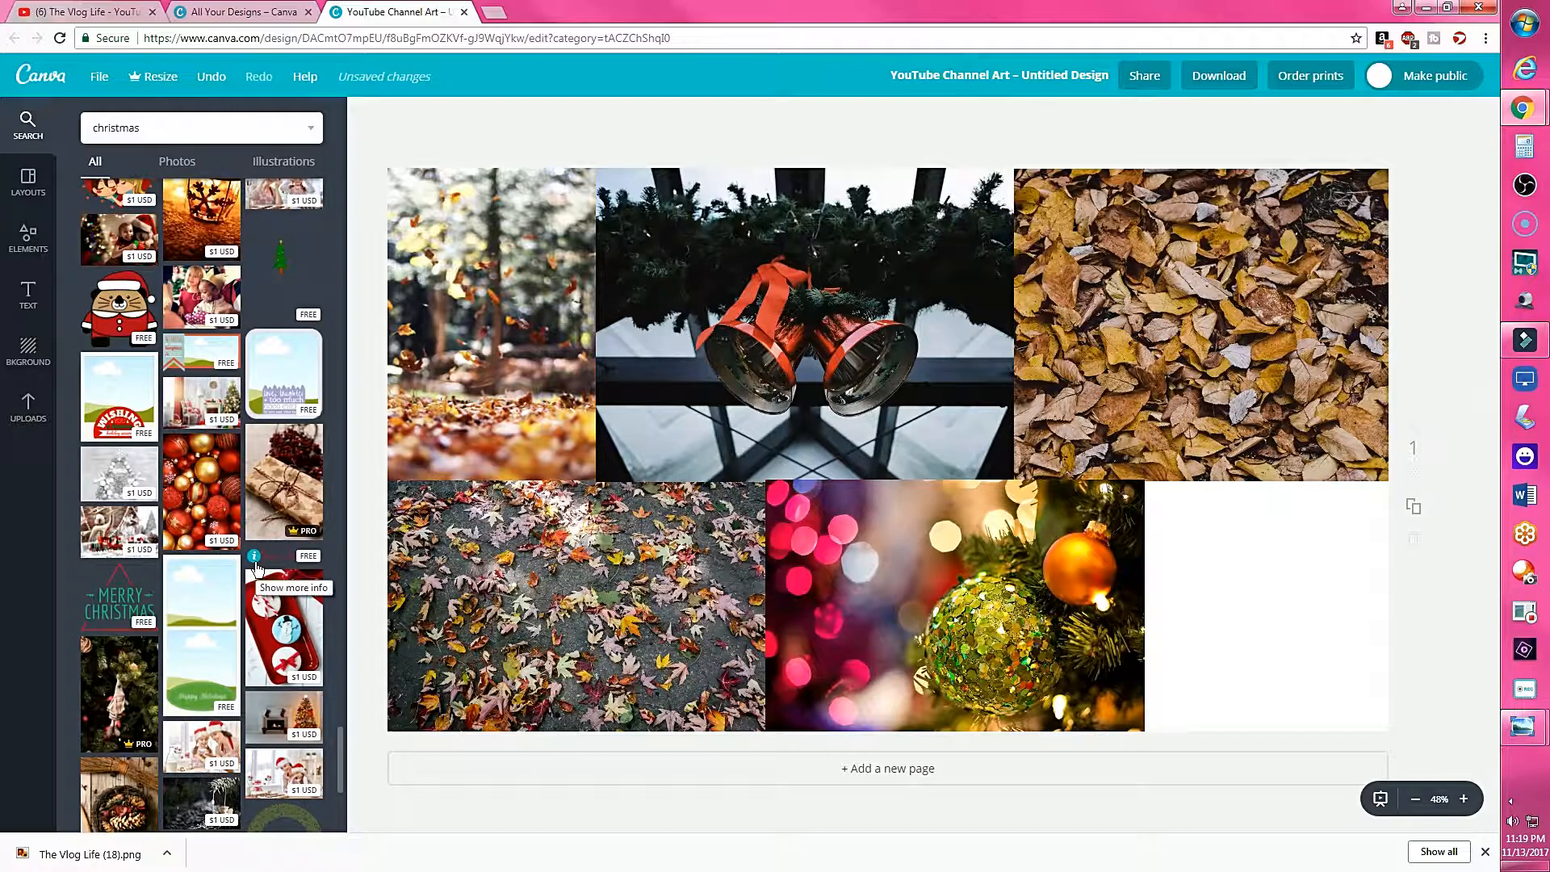
scroll(250, 555, "down", 3)
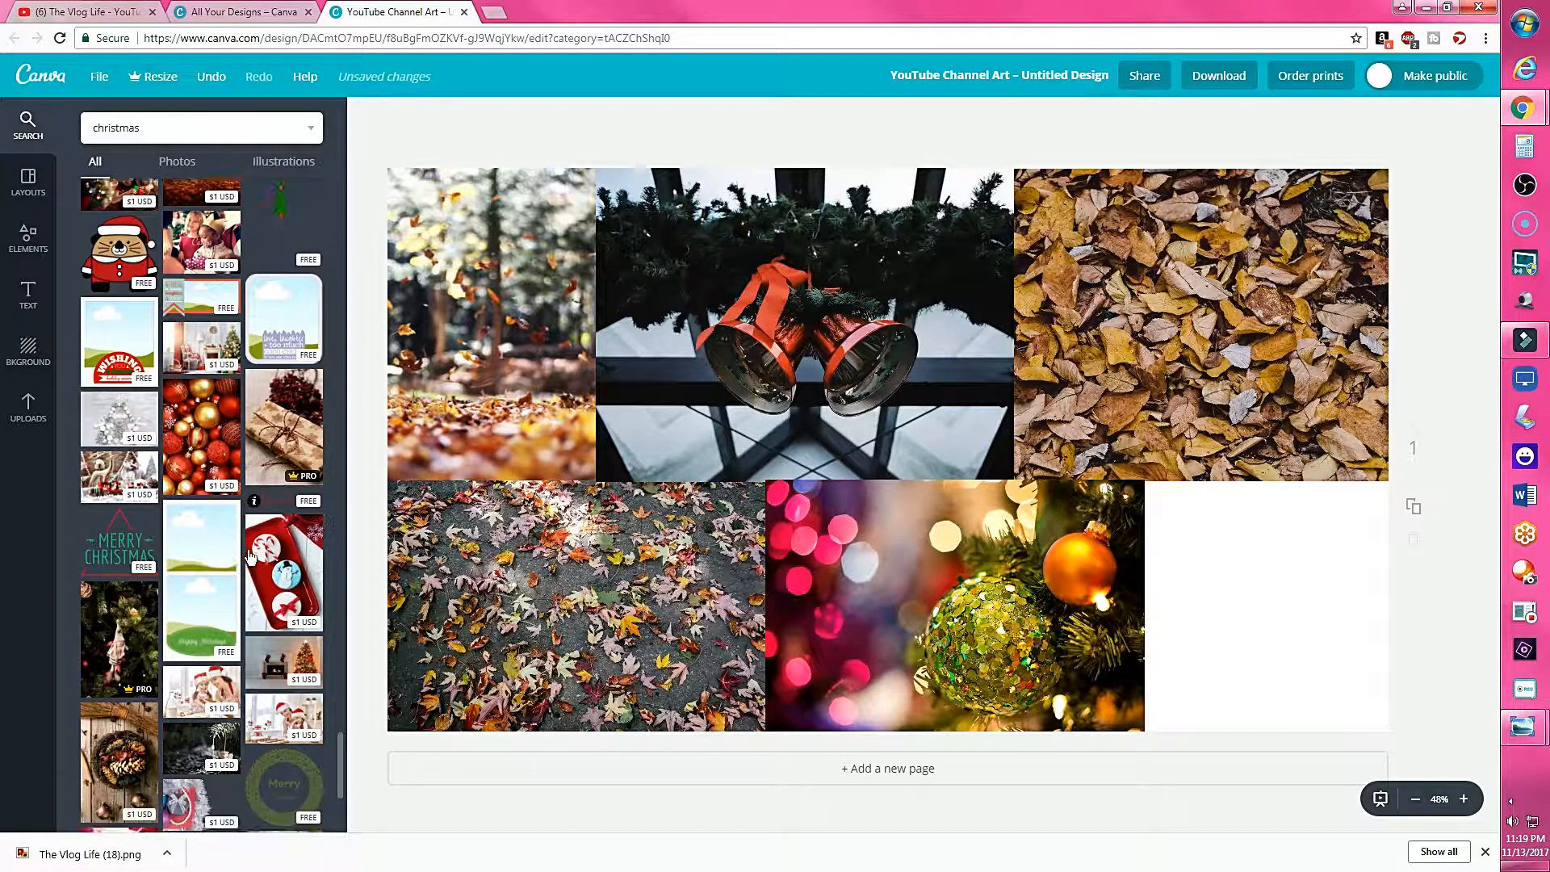
scroll(250, 555, "down", 2)
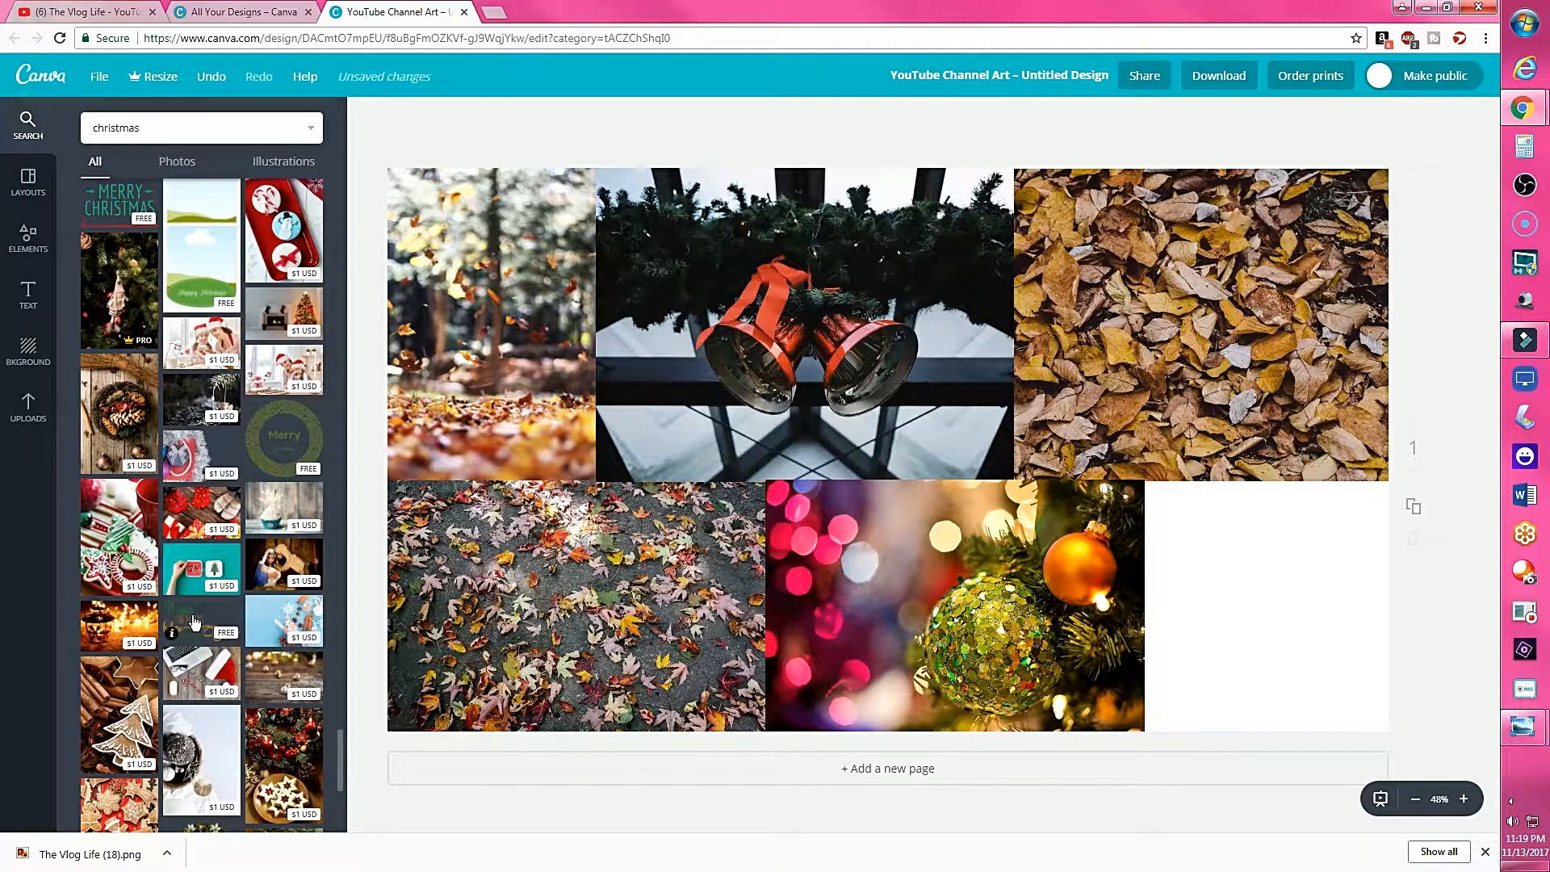
scroll(257, 610, "down", 4)
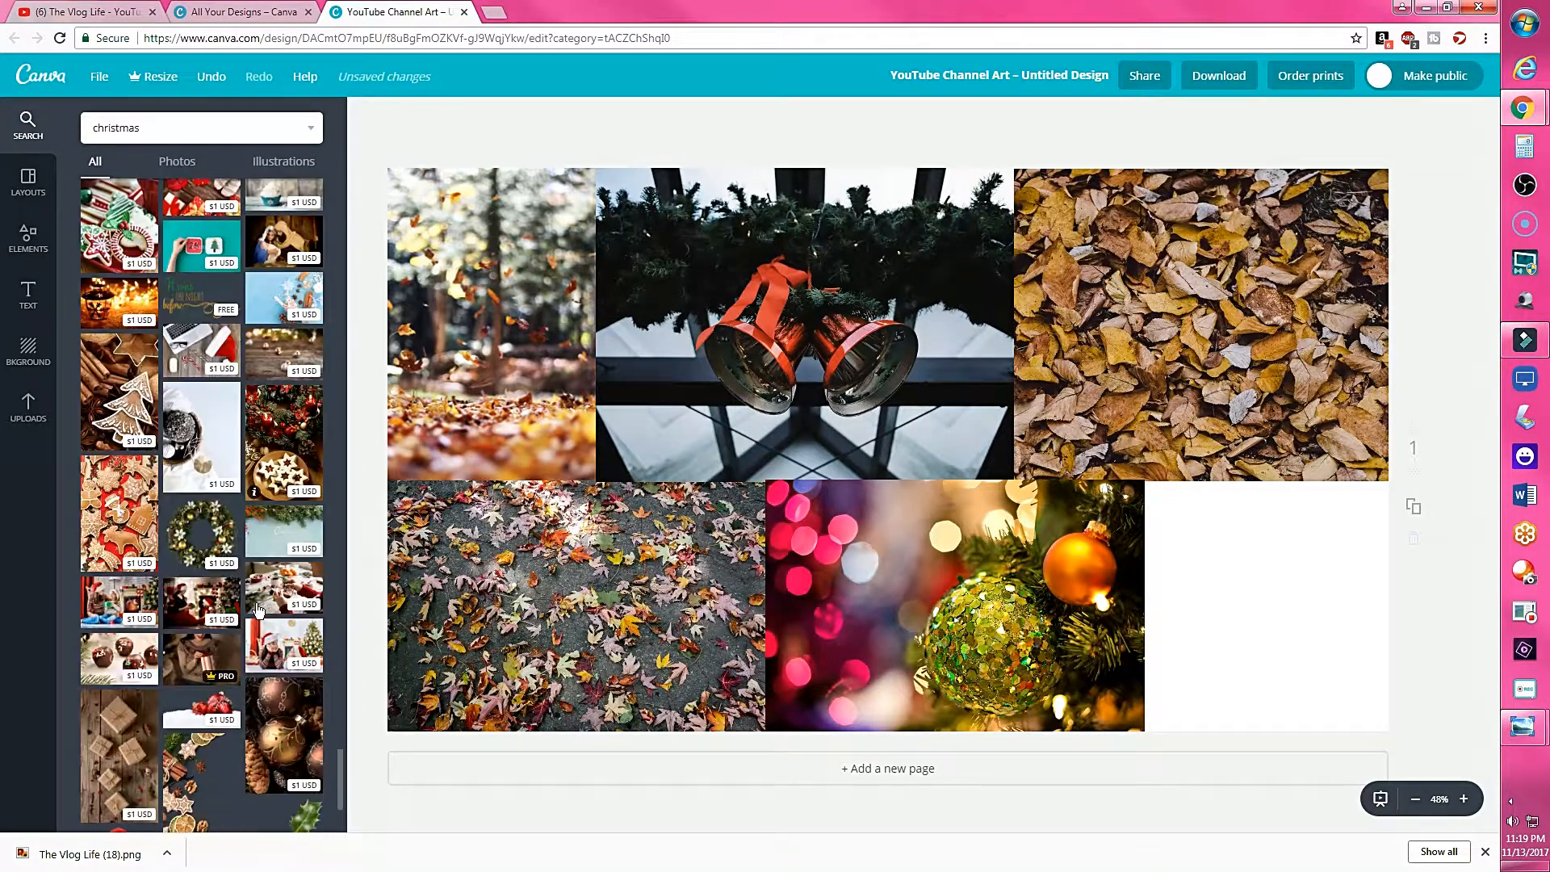
scroll(257, 609, "down", 5)
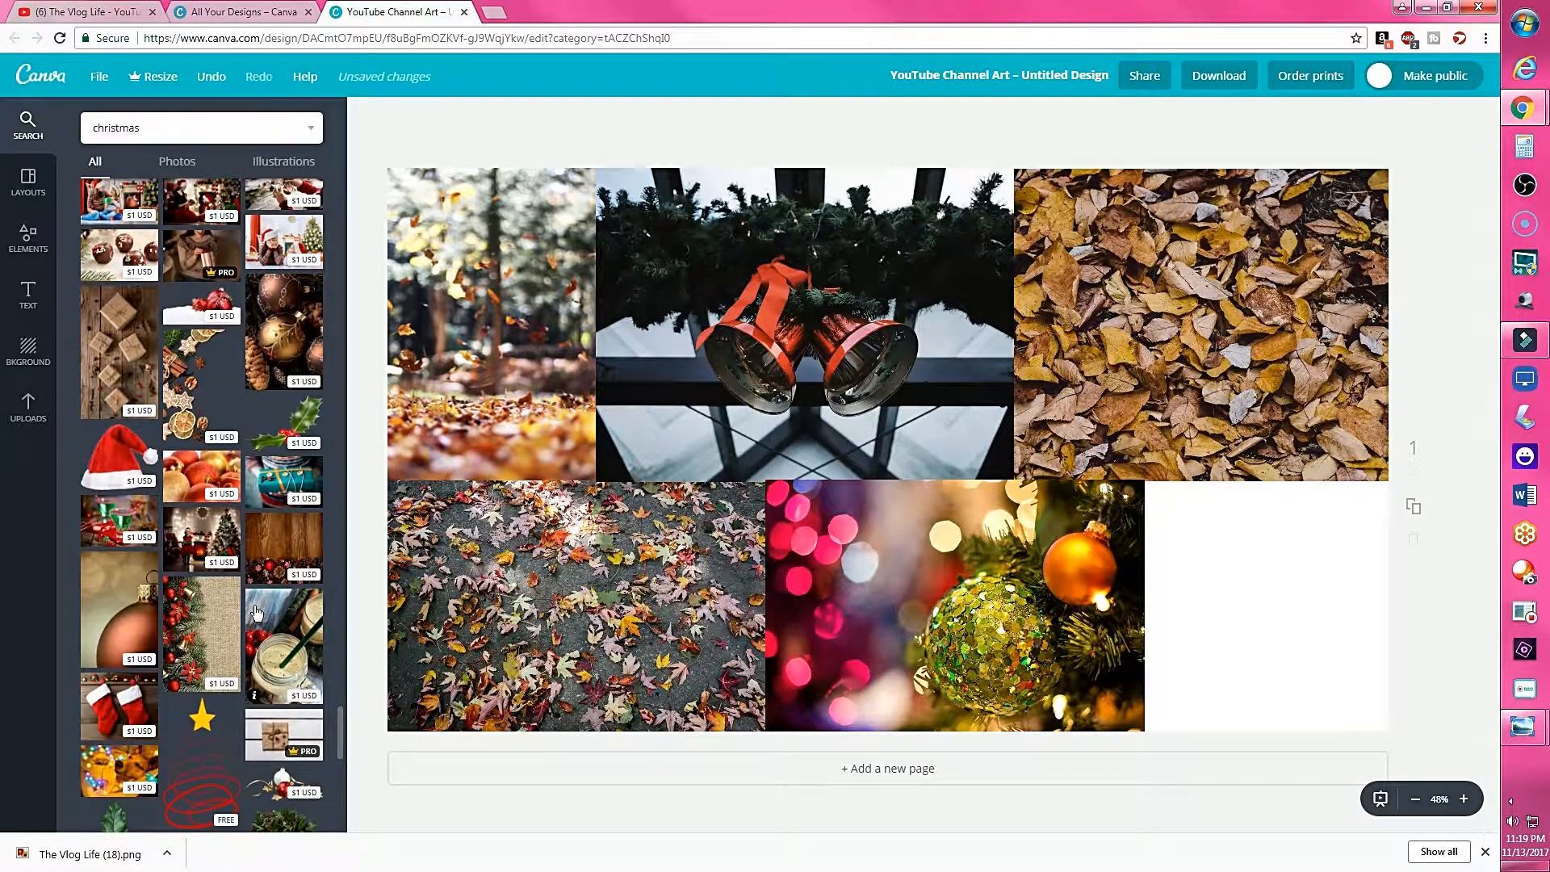
scroll(256, 612, "down", 5)
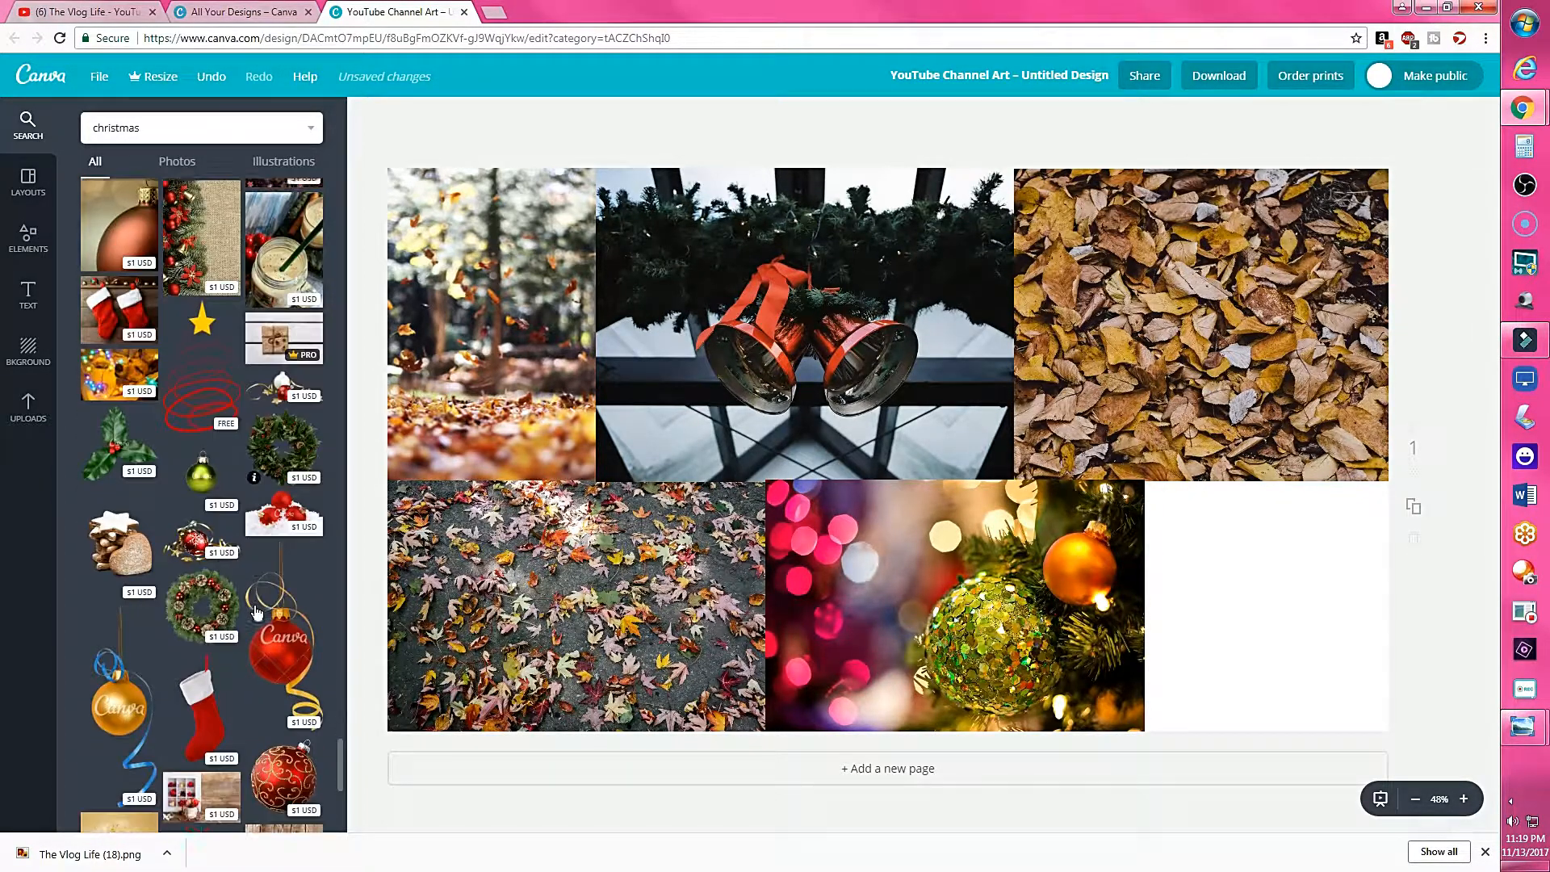
scroll(257, 613, "down", 3)
scroll(253, 617, "down", 2)
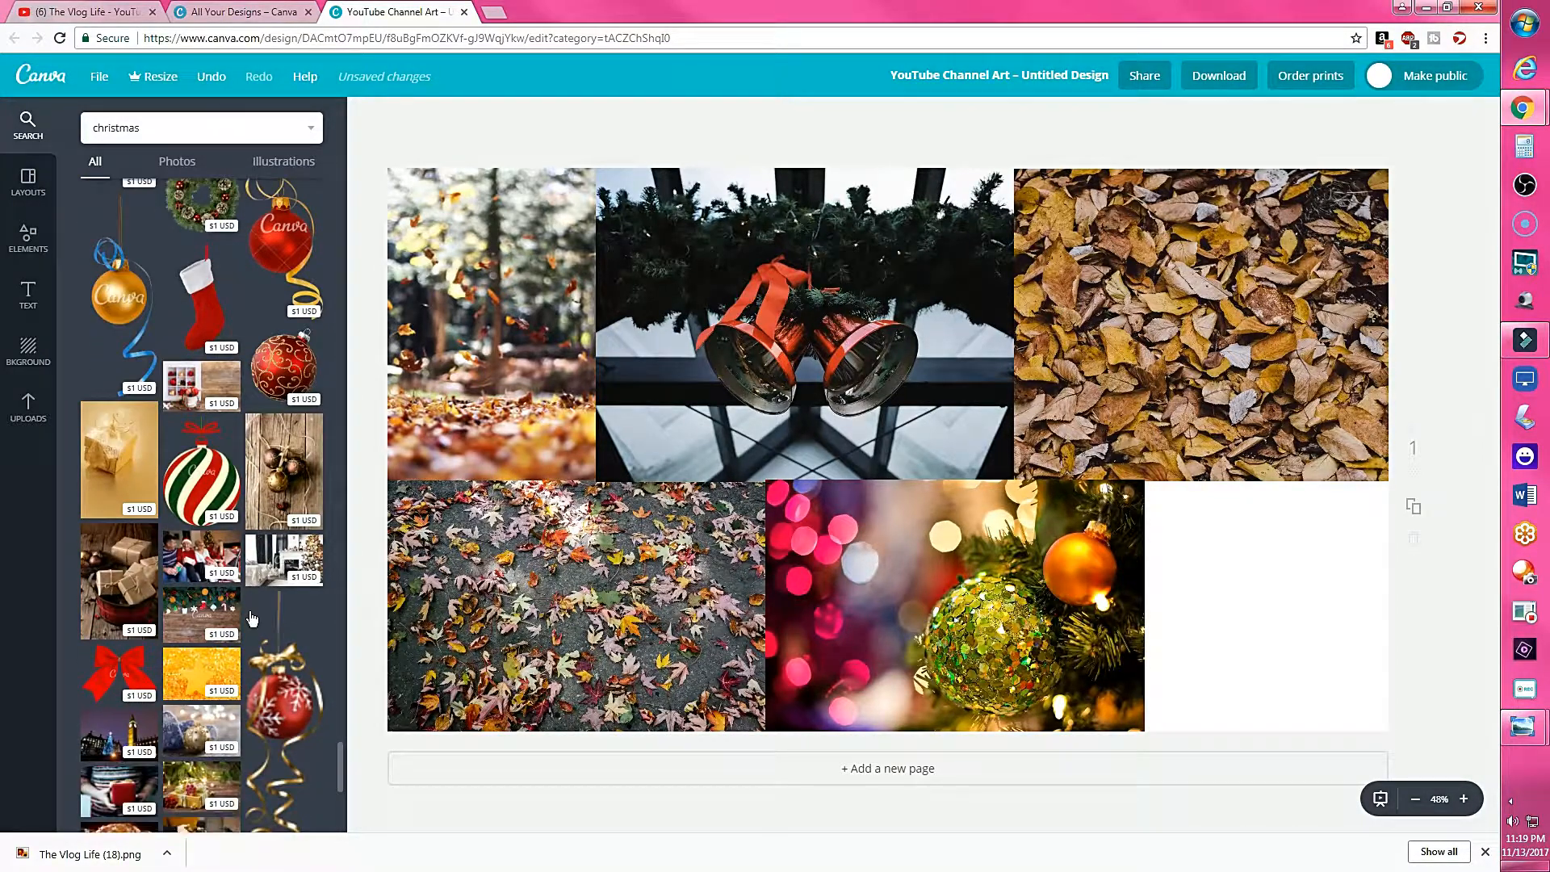
scroll(253, 618, "down", 5)
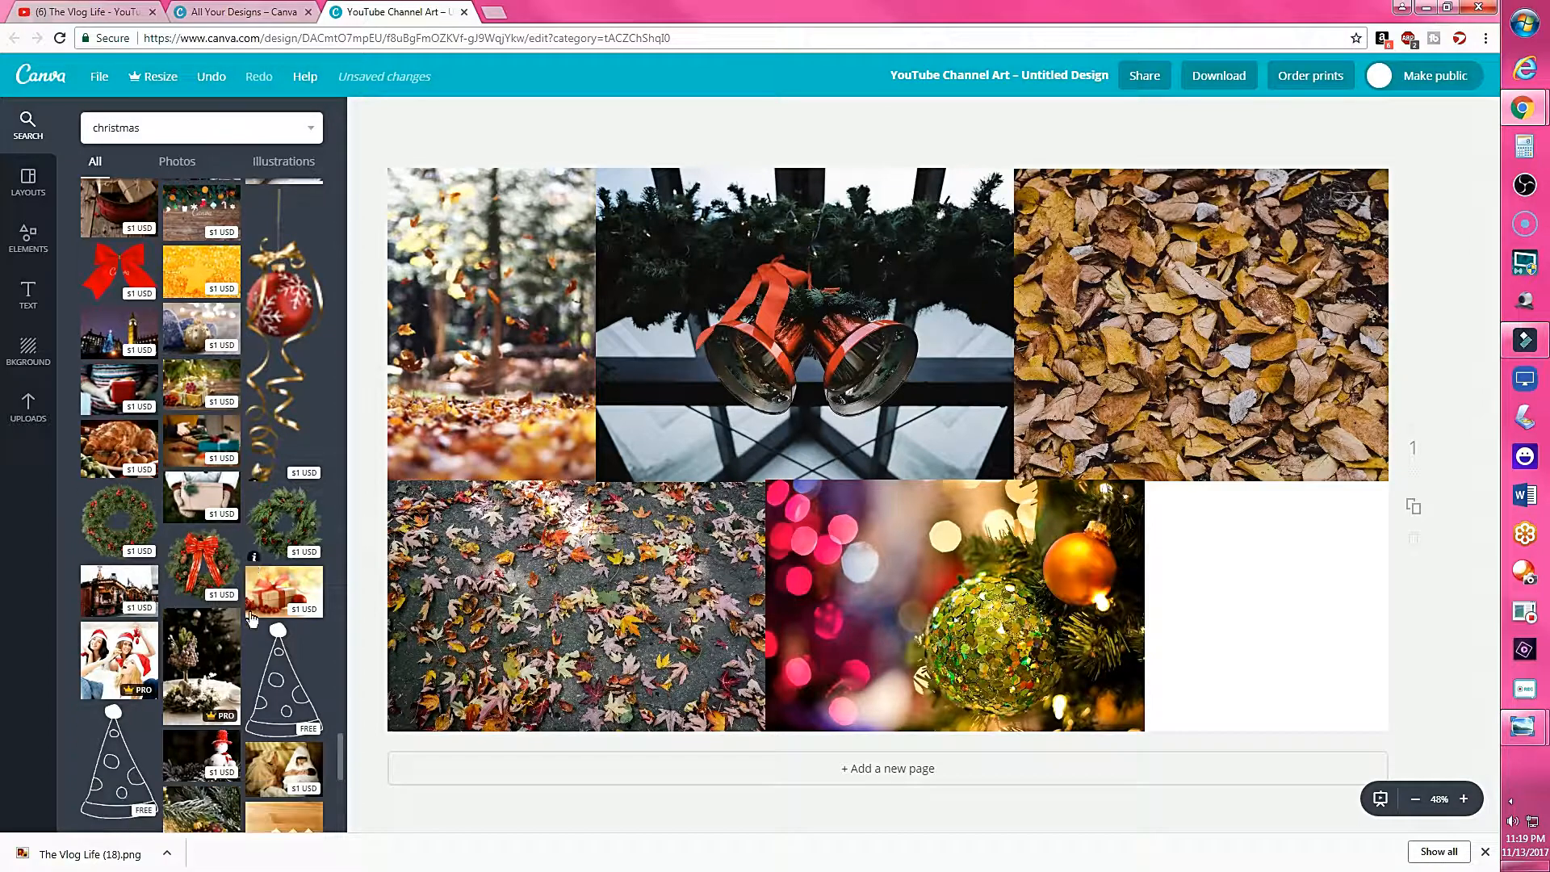
left_click(696, 555)
left_click(1207, 570)
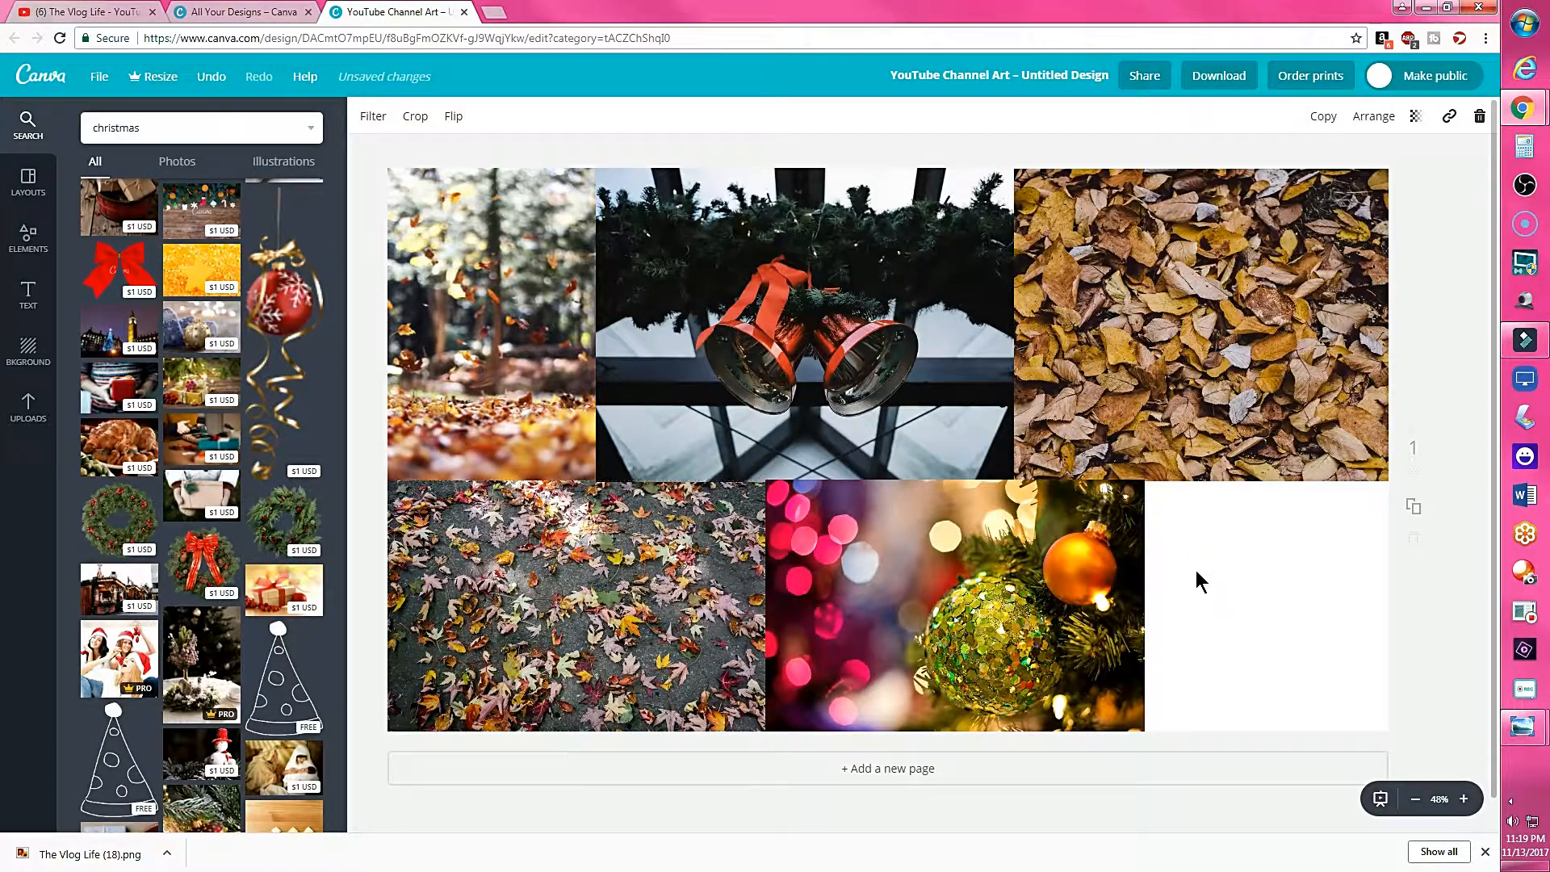
- Search the image library for "presents" and look through the results for a free photo
left_click(195, 121)
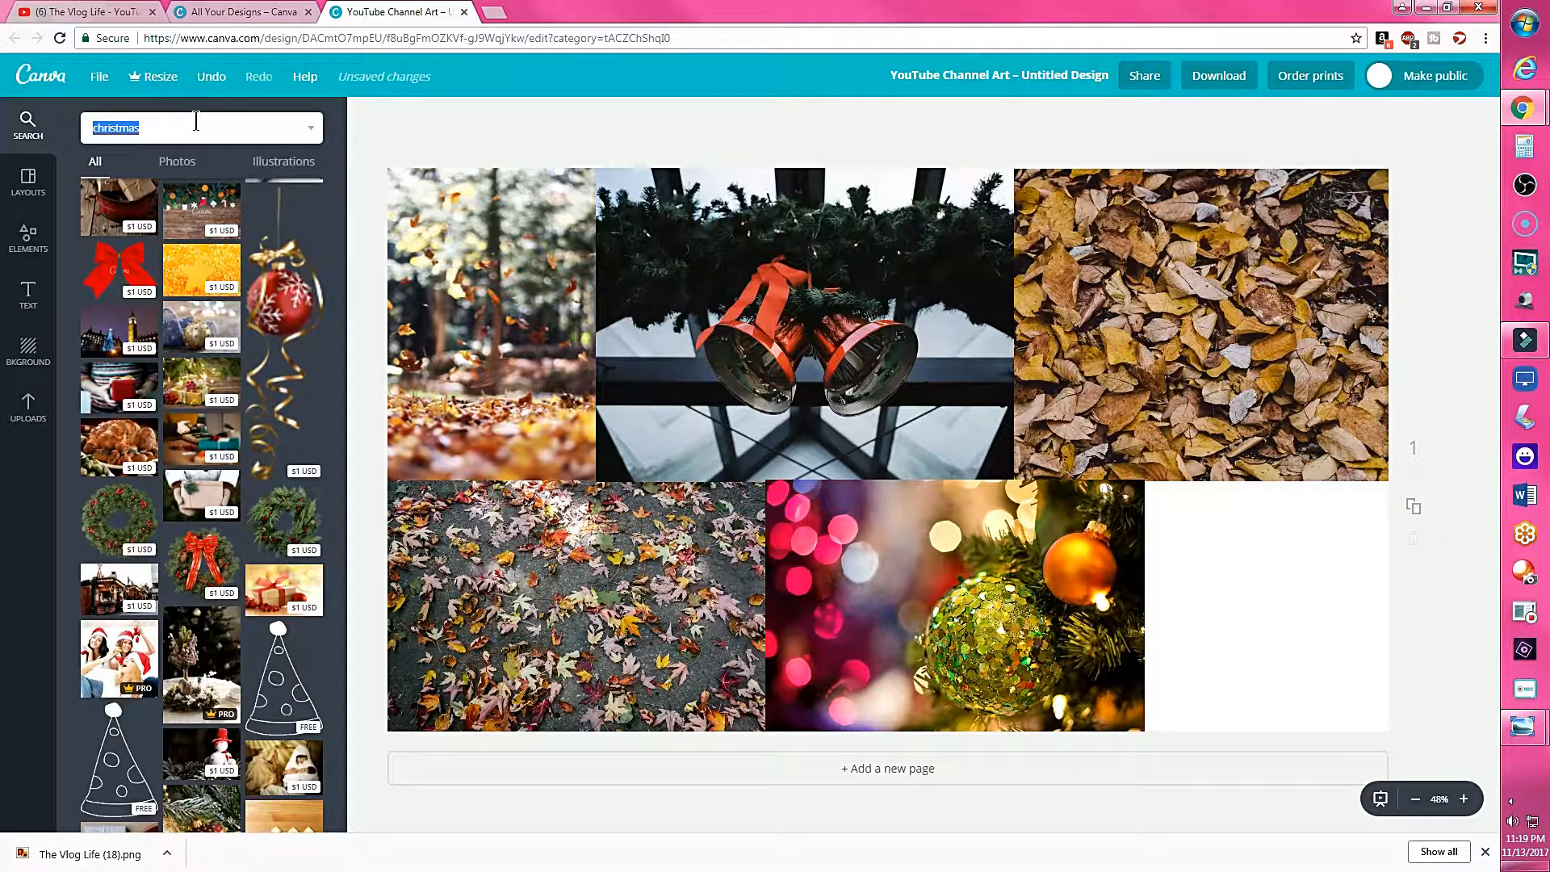
key("Return")
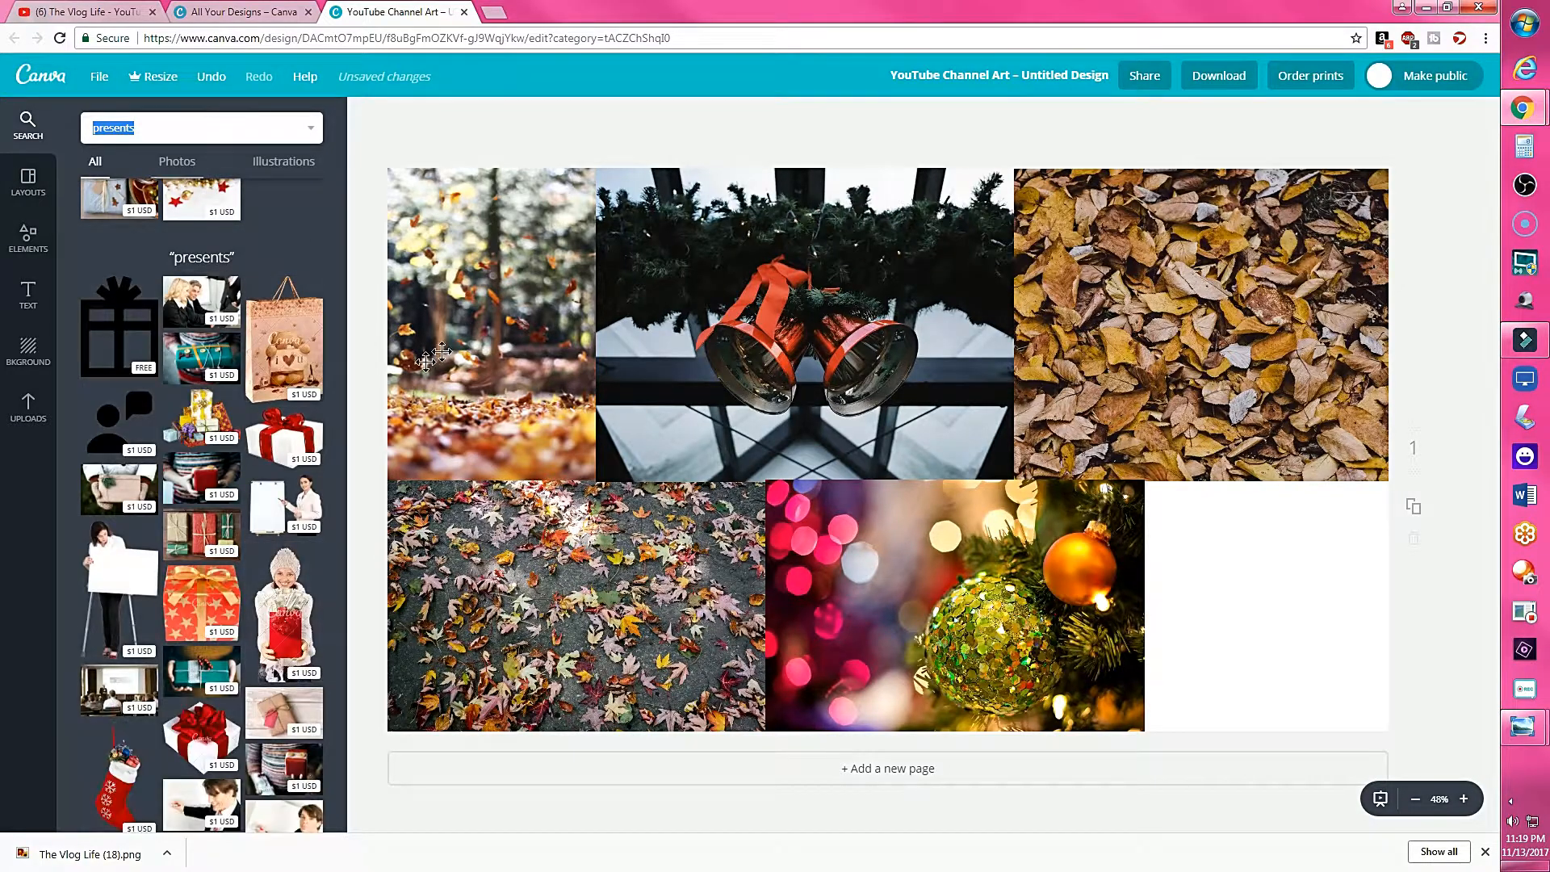
scroll(185, 749, "down", 2)
scroll(185, 746, "down", 2)
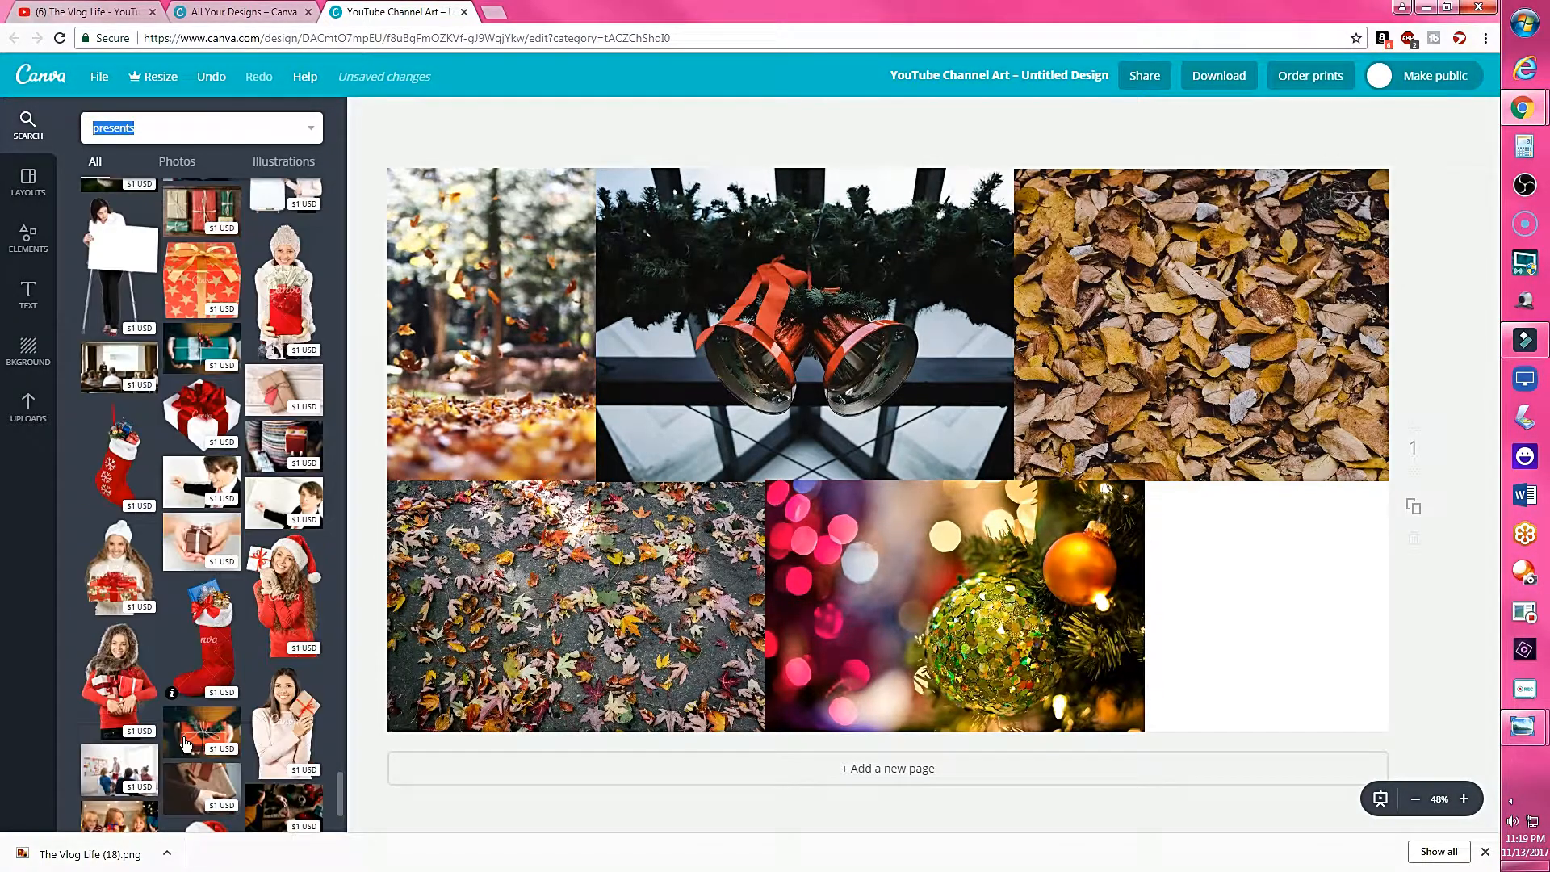
scroll(185, 744, "down", 5)
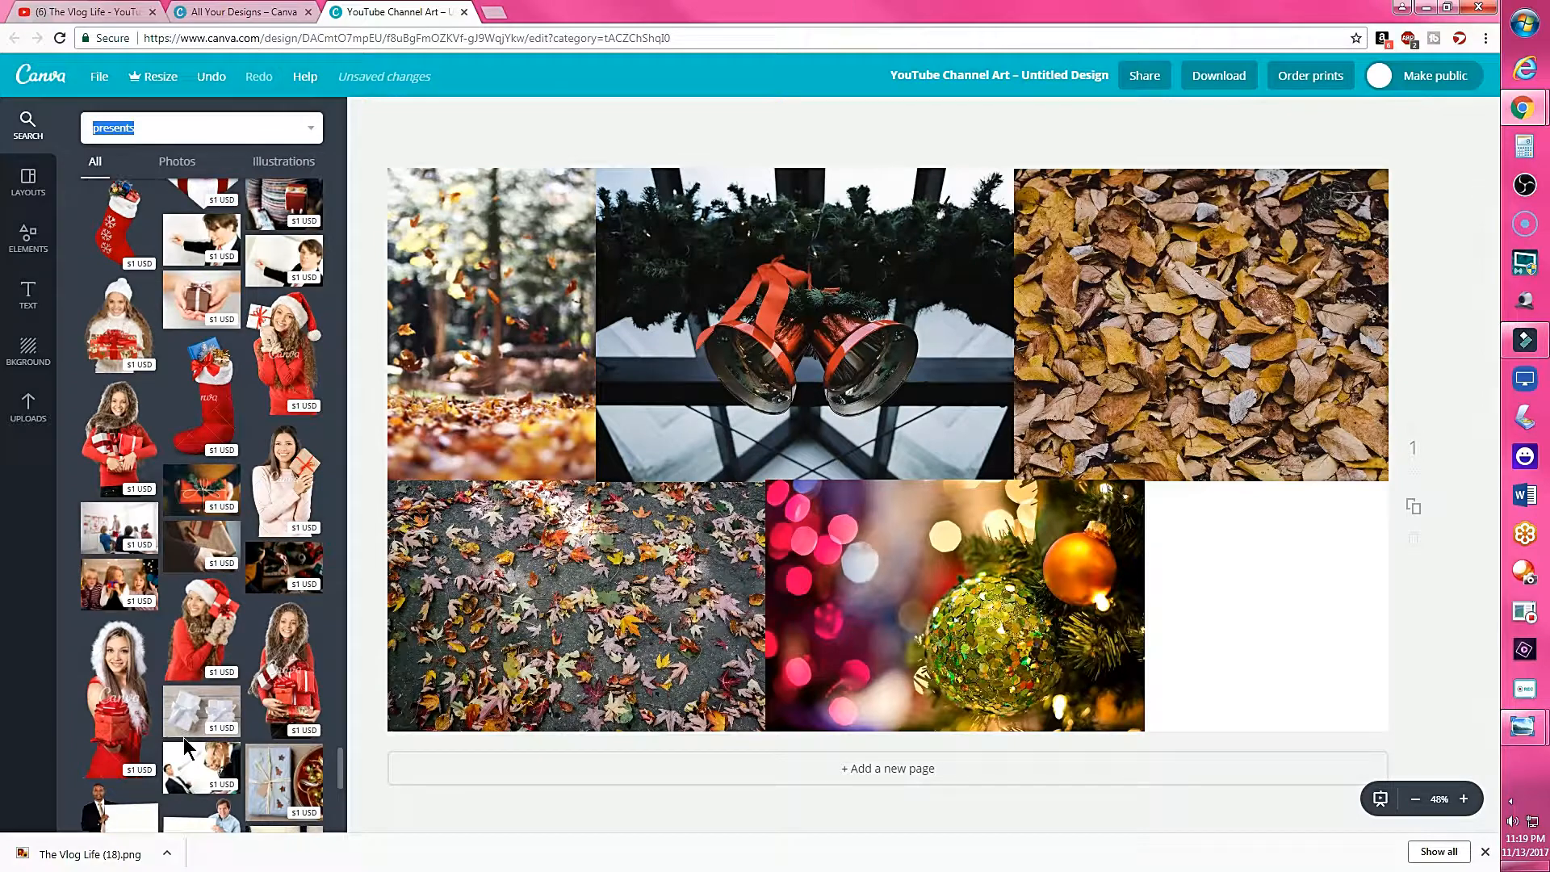
scroll(184, 744, "down", 2)
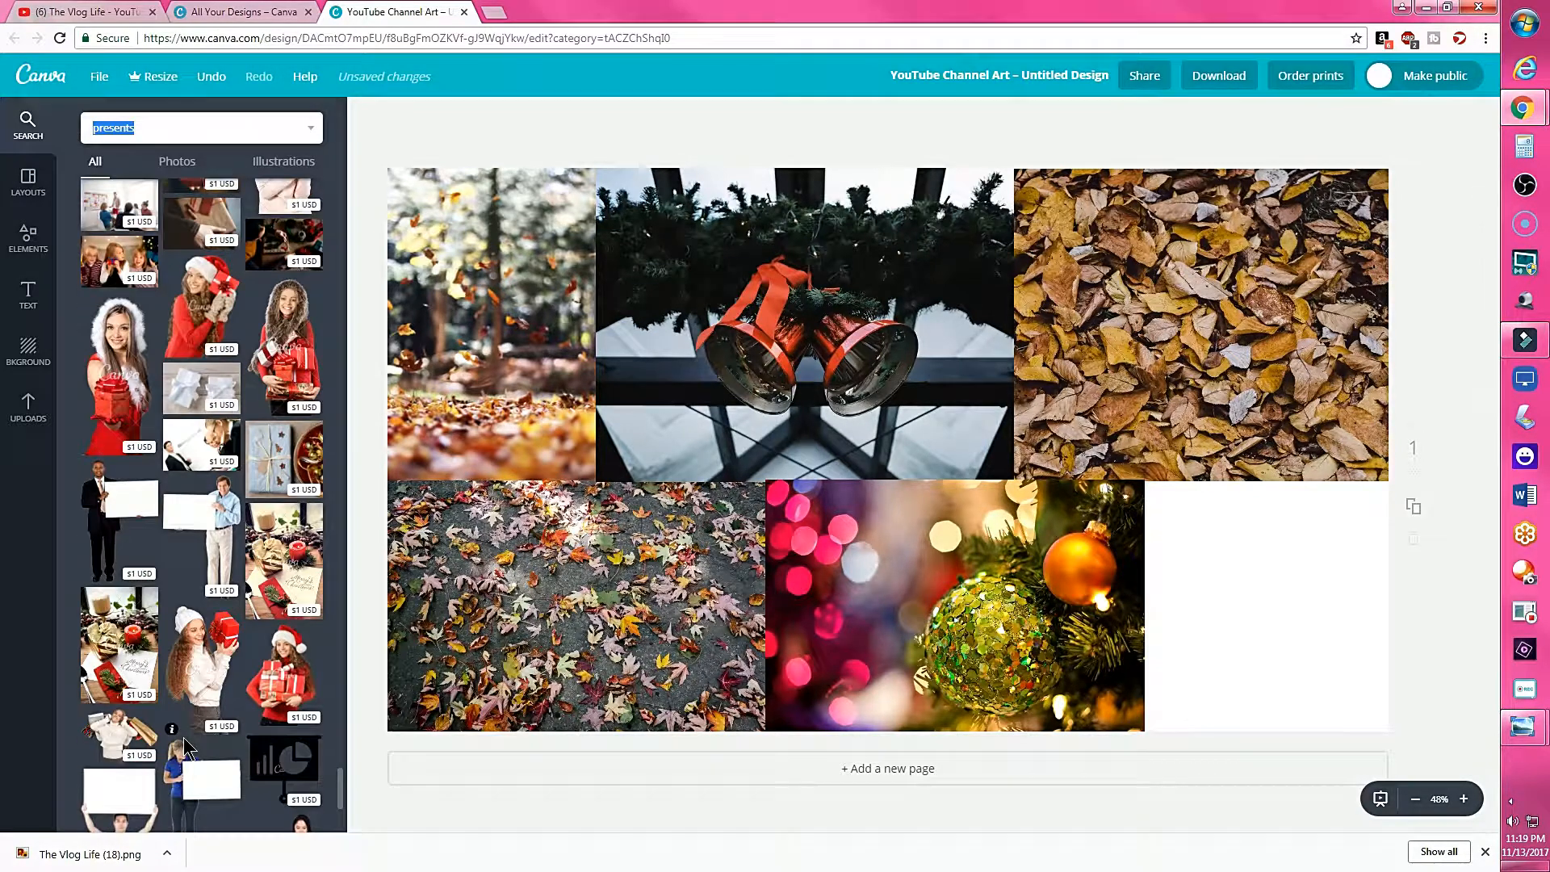
scroll(185, 747, "down", 4)
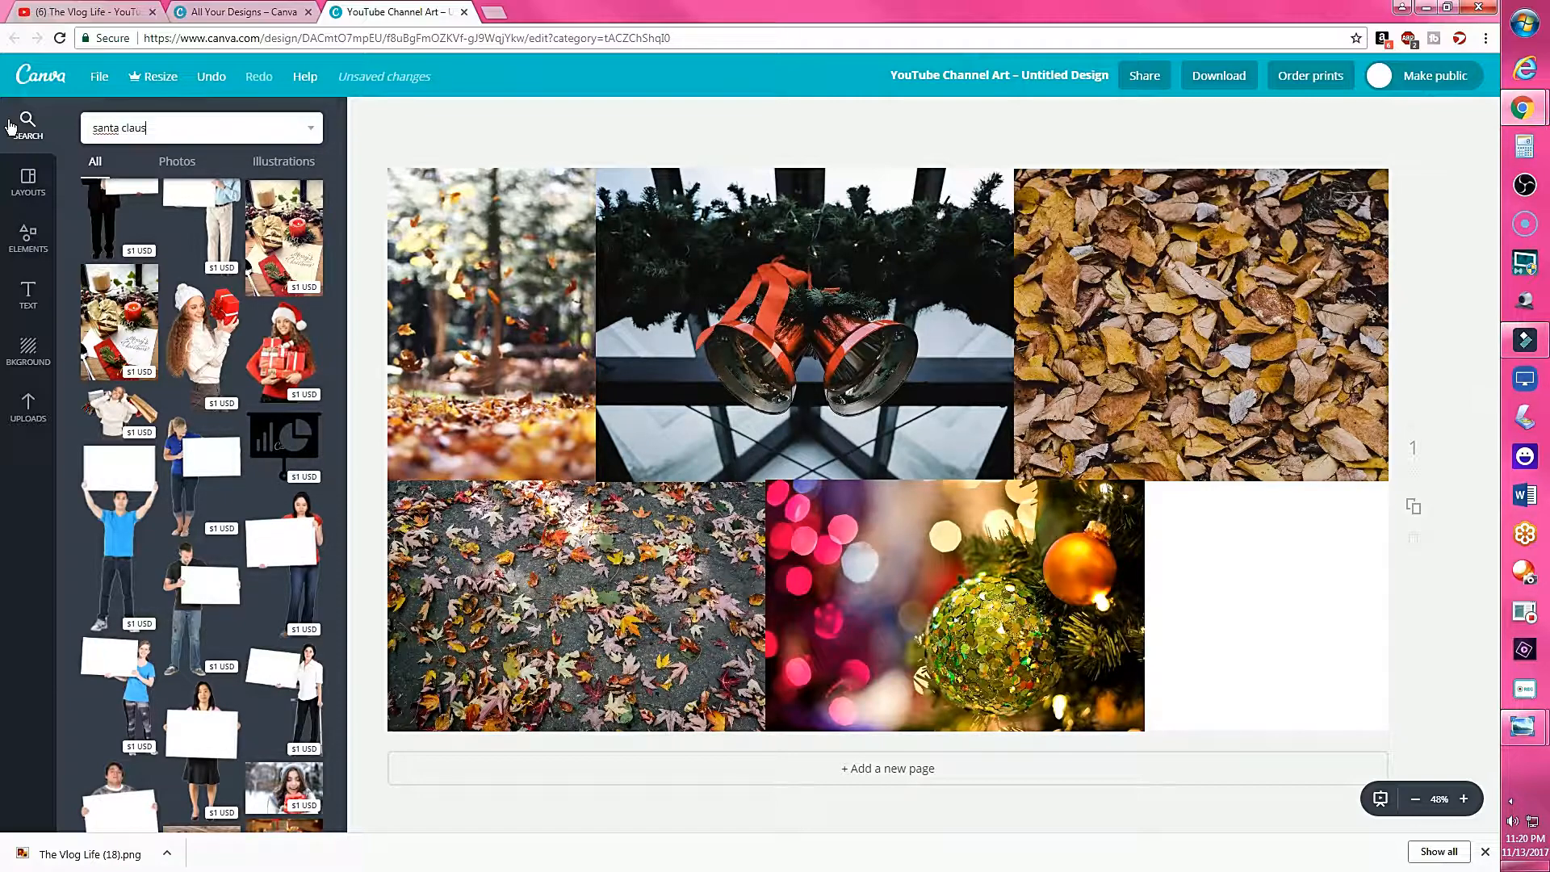
- Search the image library for "santa claus" and examine the results for a free photo
key("Return")
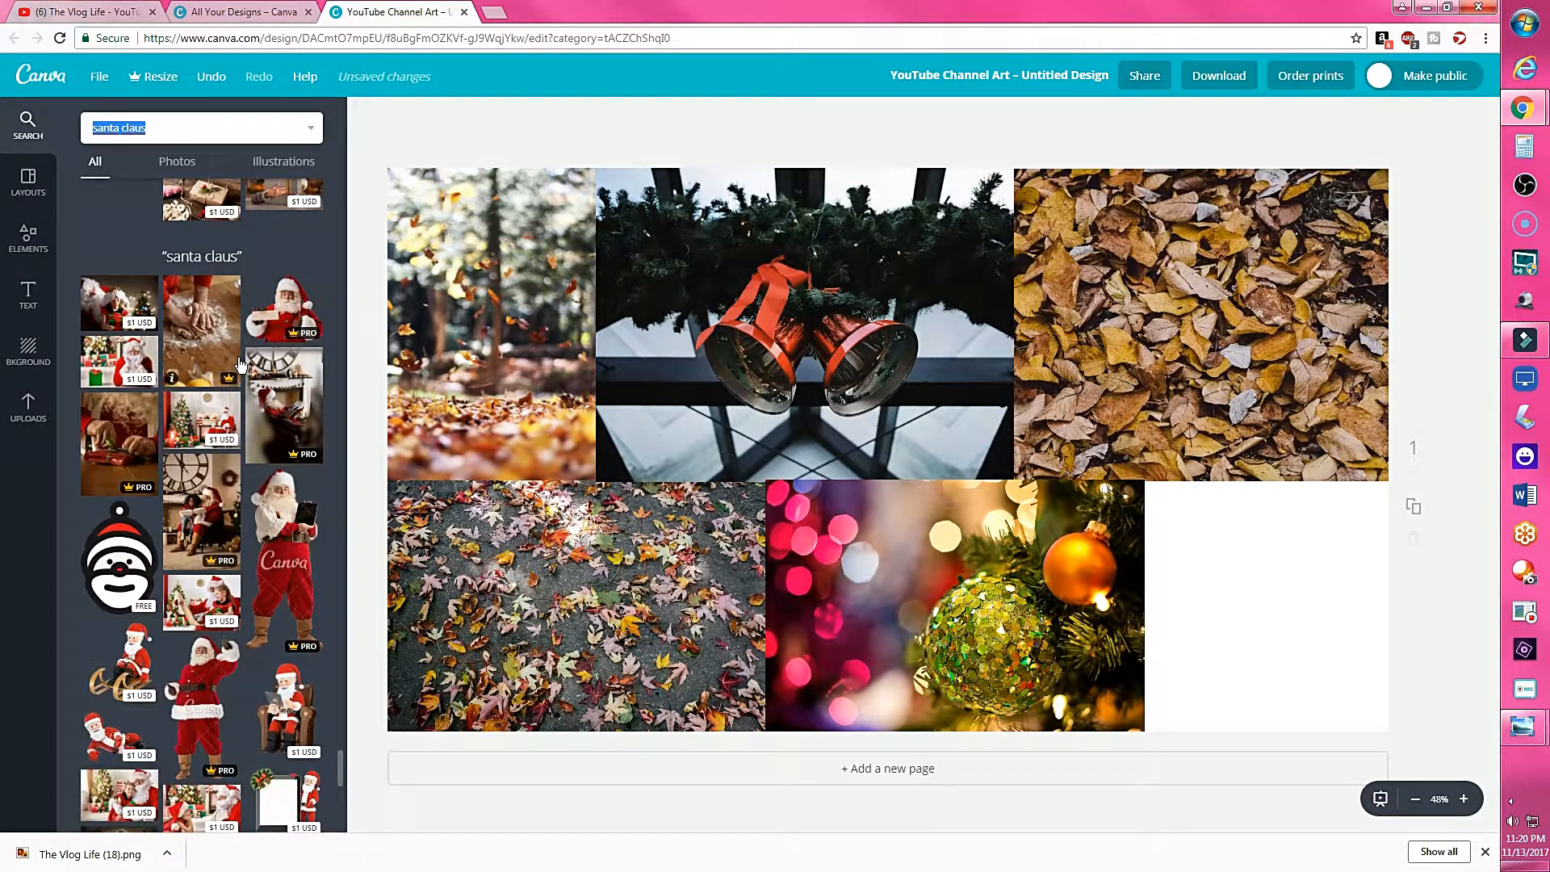
scroll(239, 364, "down", 4)
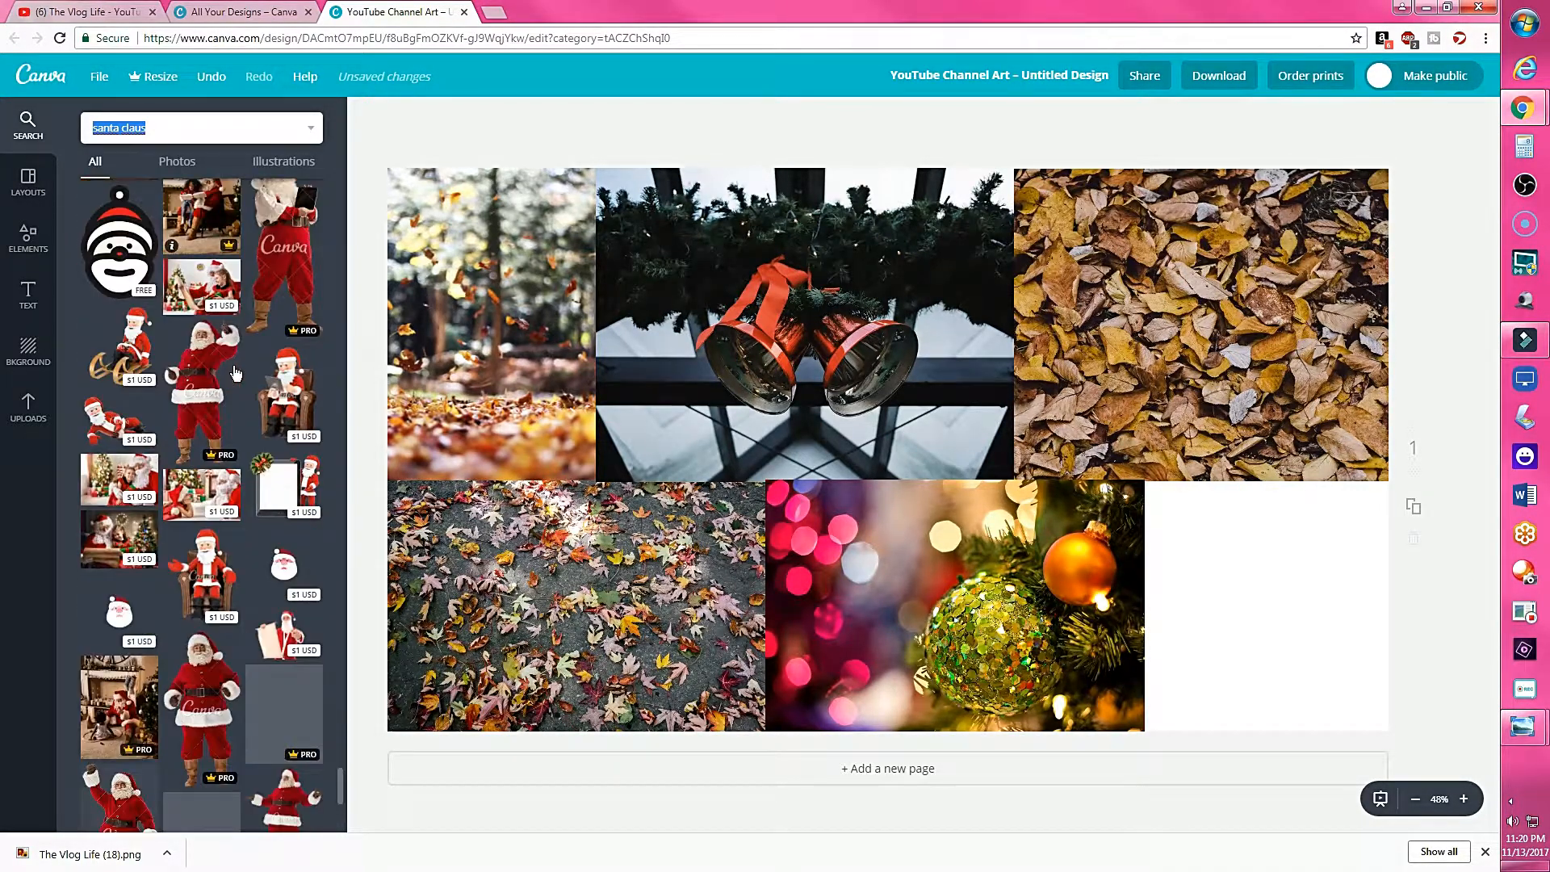
scroll(236, 372, "down", 5)
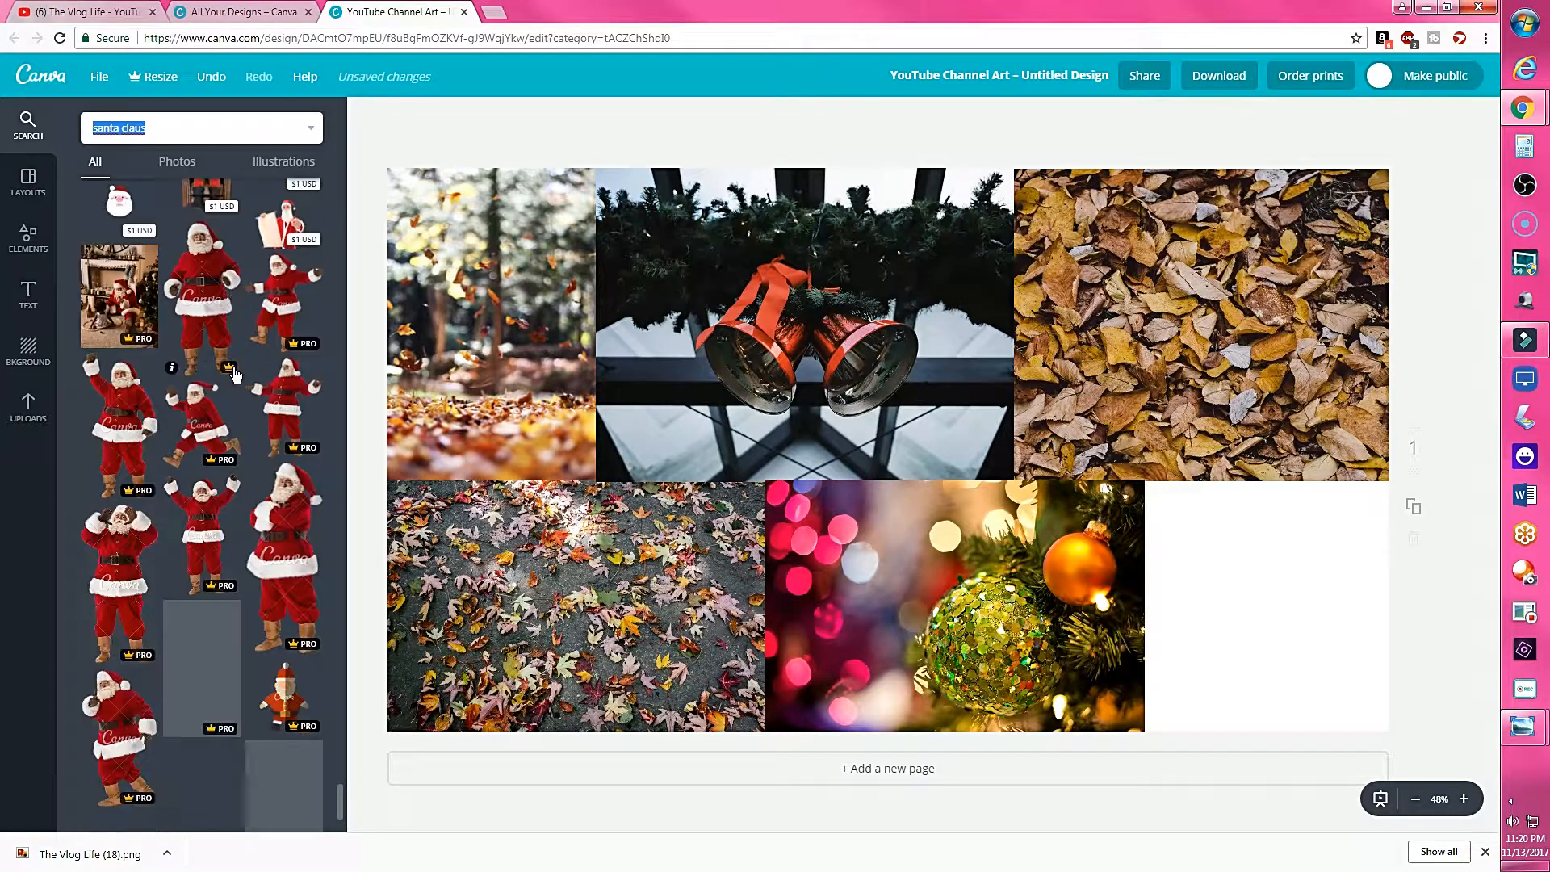
scroll(234, 373, "down", 5)
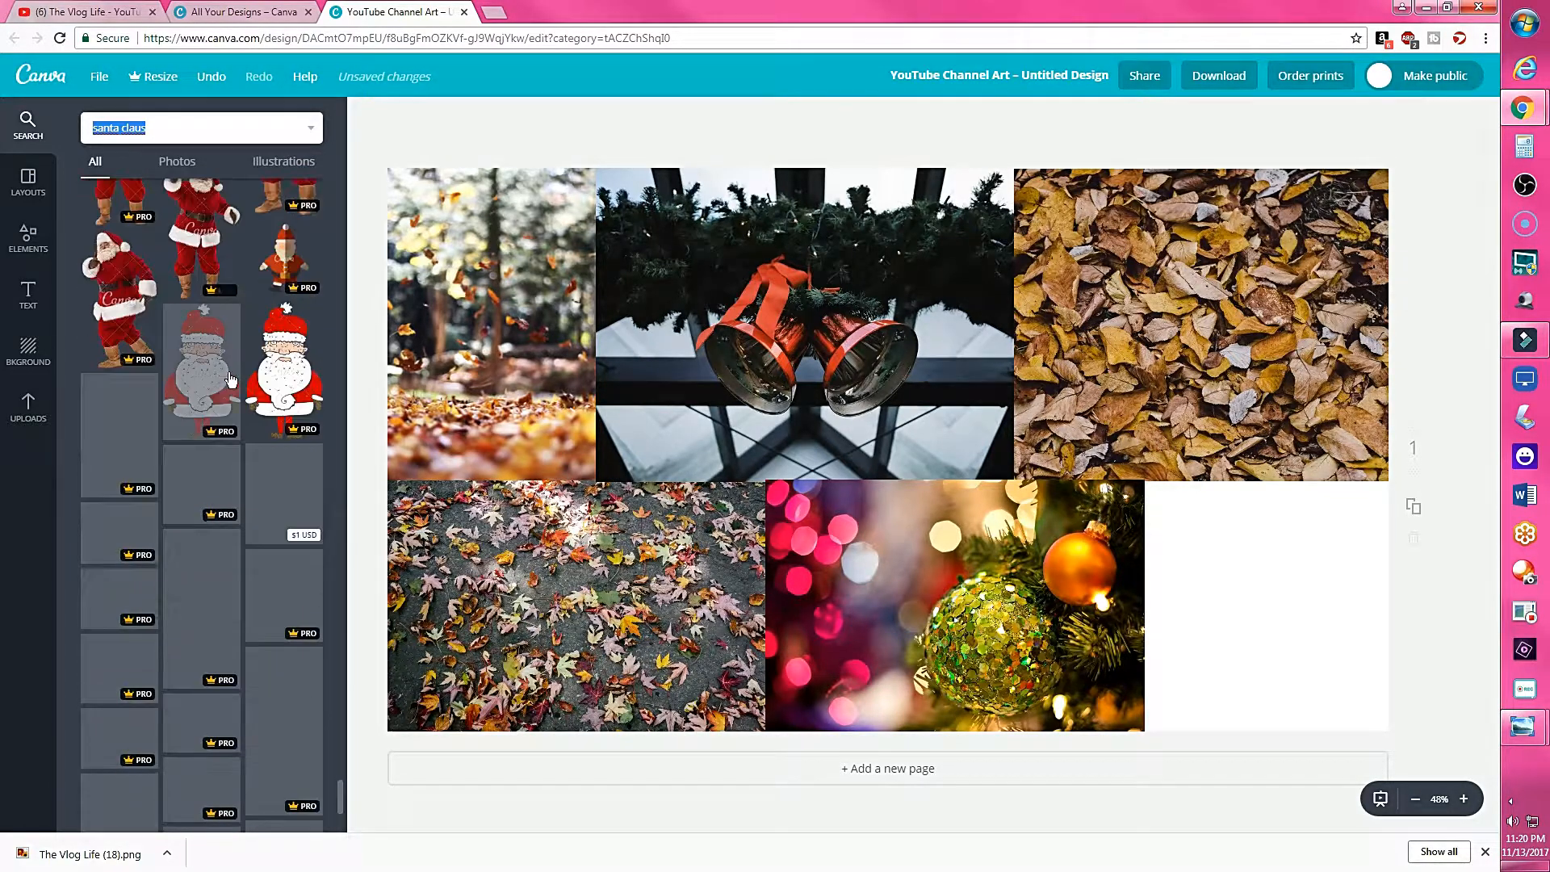
scroll(231, 379, "down", 1)
scroll(231, 379, "down", 2)
scroll(230, 379, "down", 2)
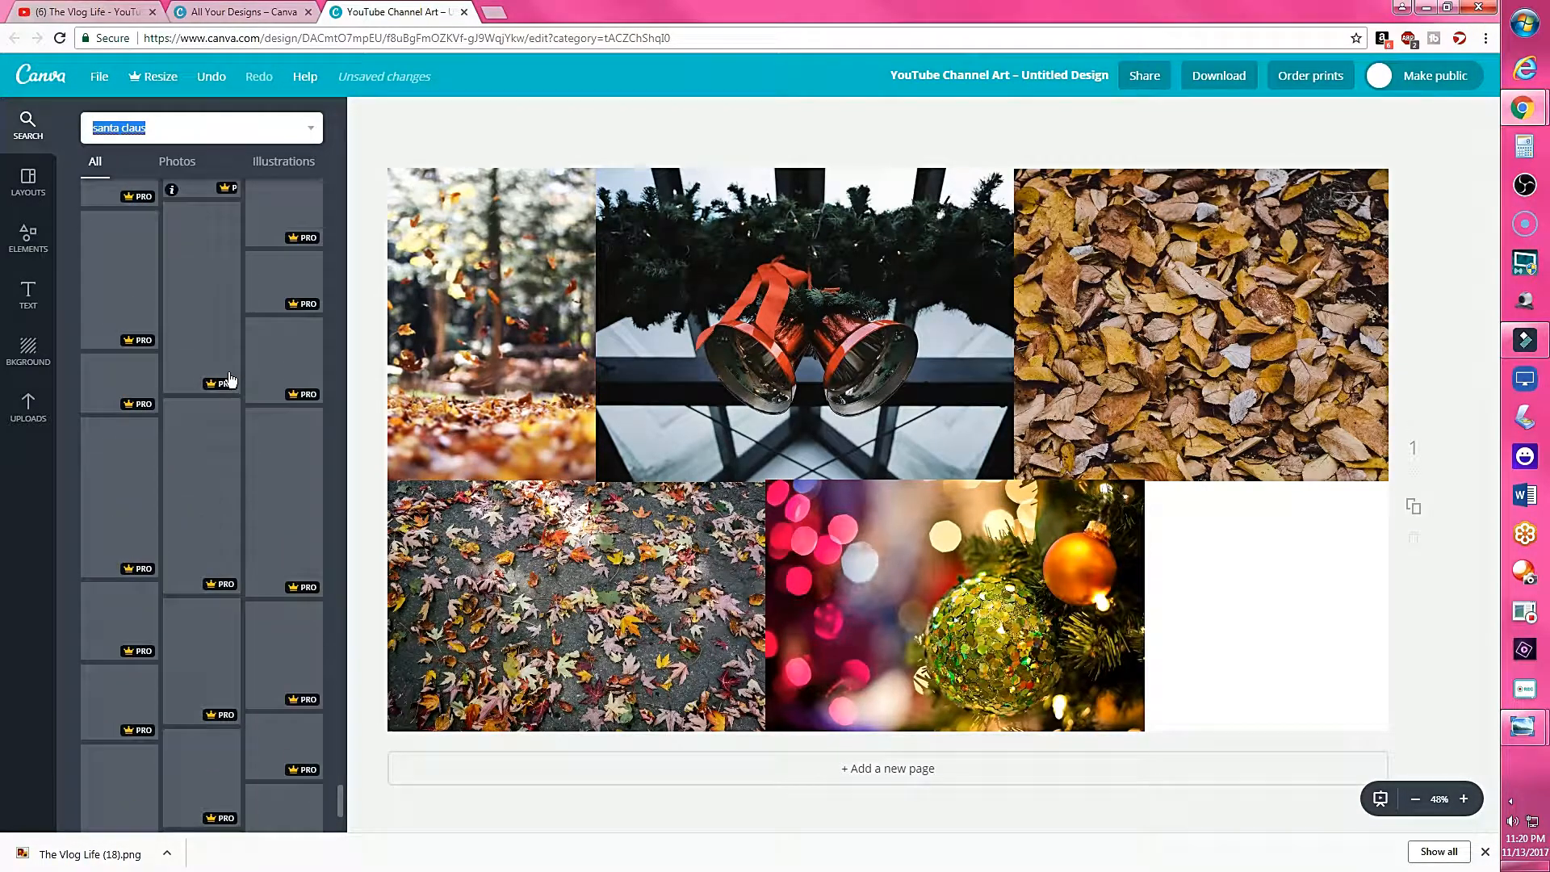
scroll(231, 379, "down", 2)
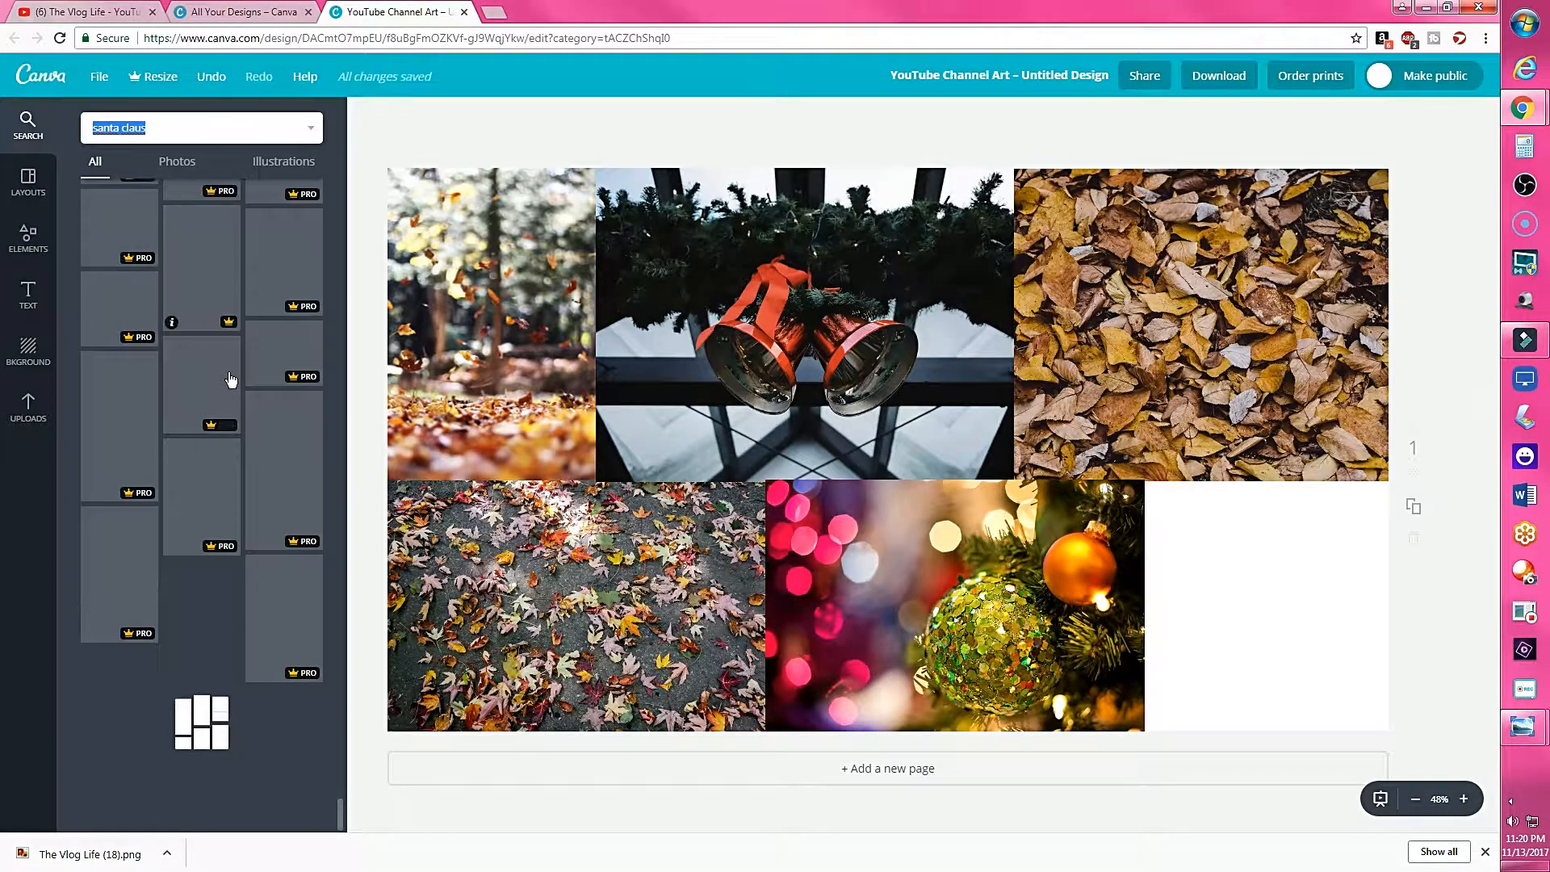
scroll(231, 380, "up", 15)
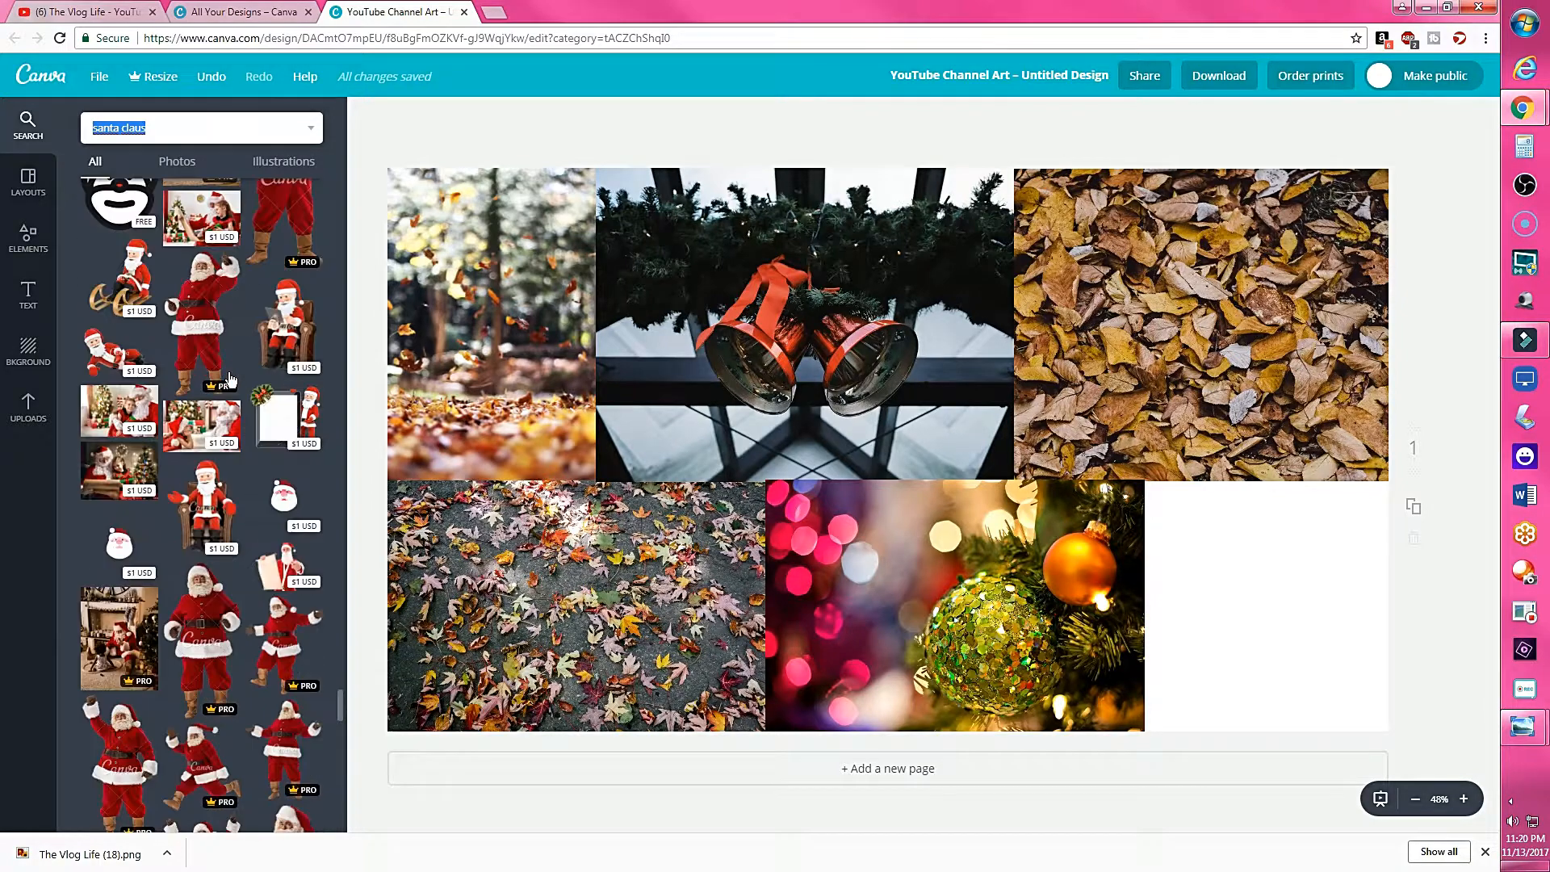
scroll(231, 379, "up", 10)
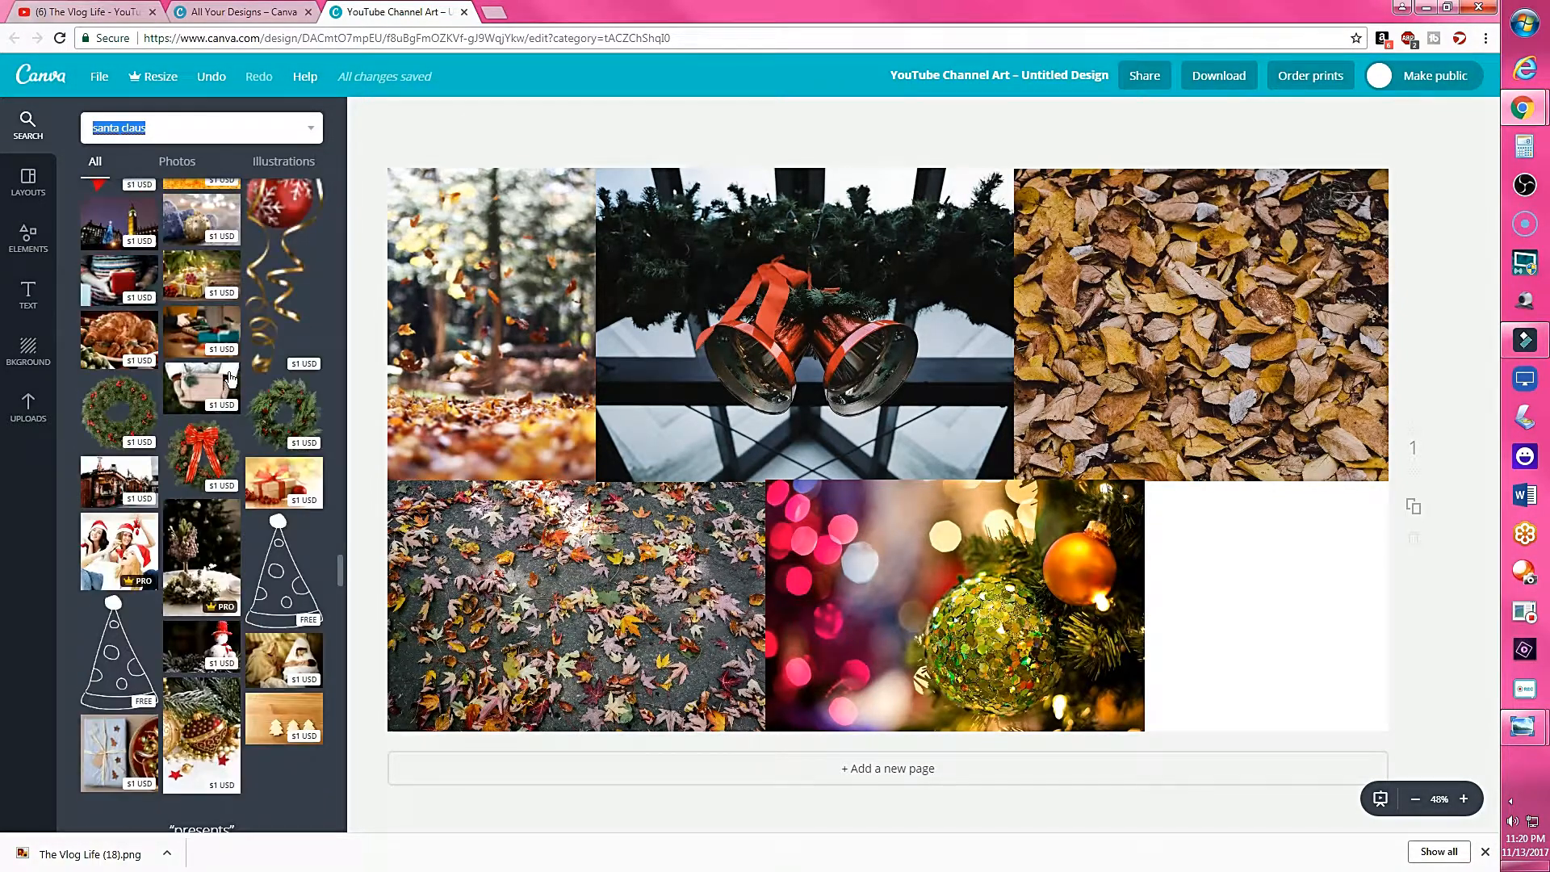
scroll(231, 380, "up", 1)
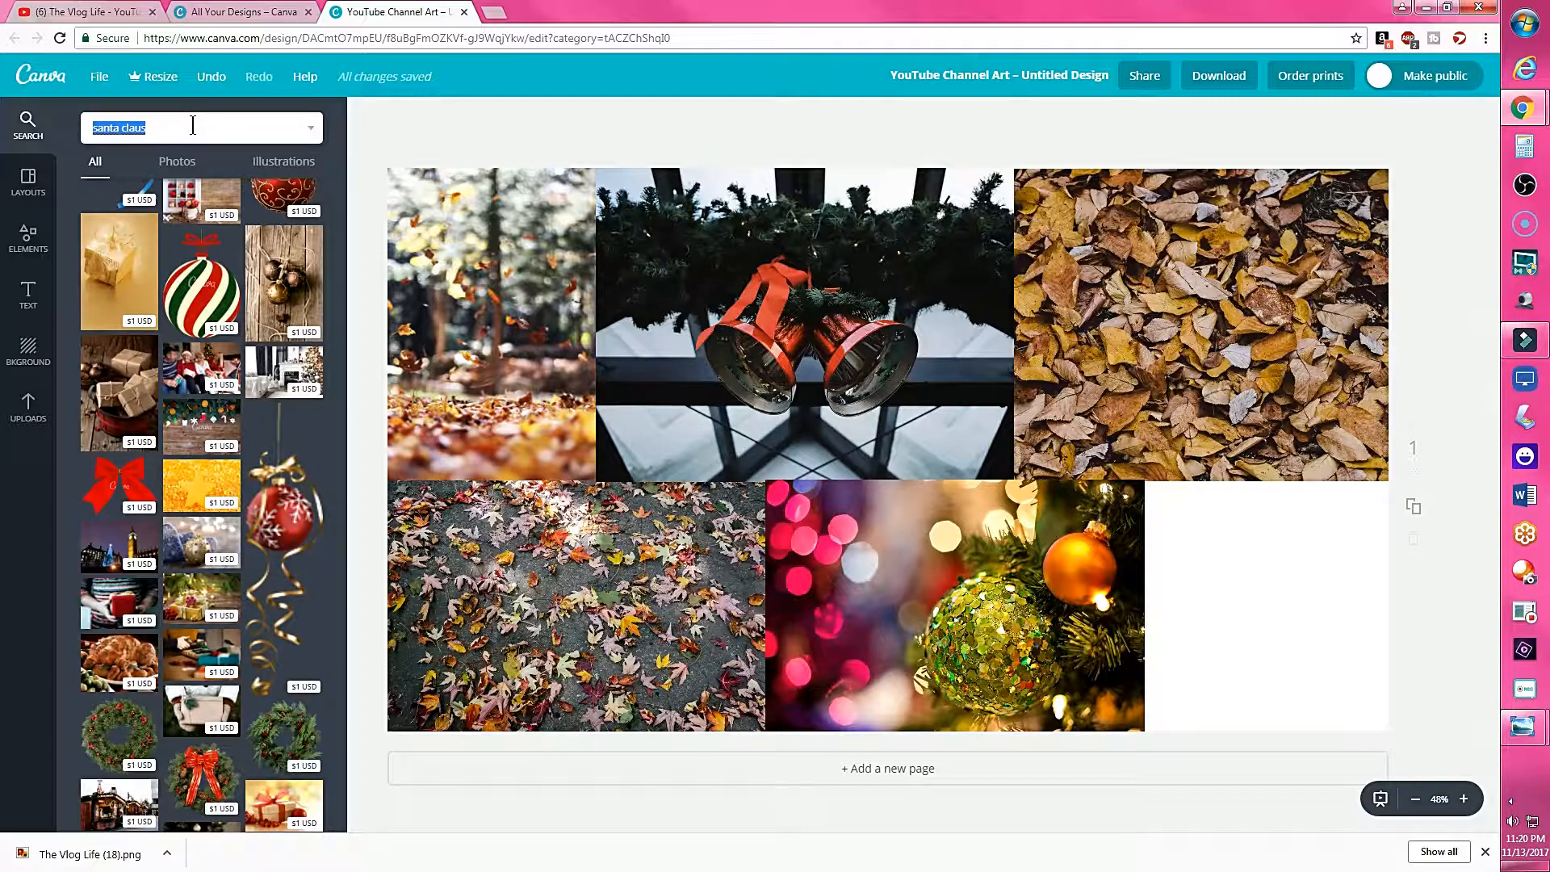
- Search the image library for "tree" and fill the empty lower-right area with the free snowy tree-lined road photo
key("BackSpace")
type("tree")
key("Return")
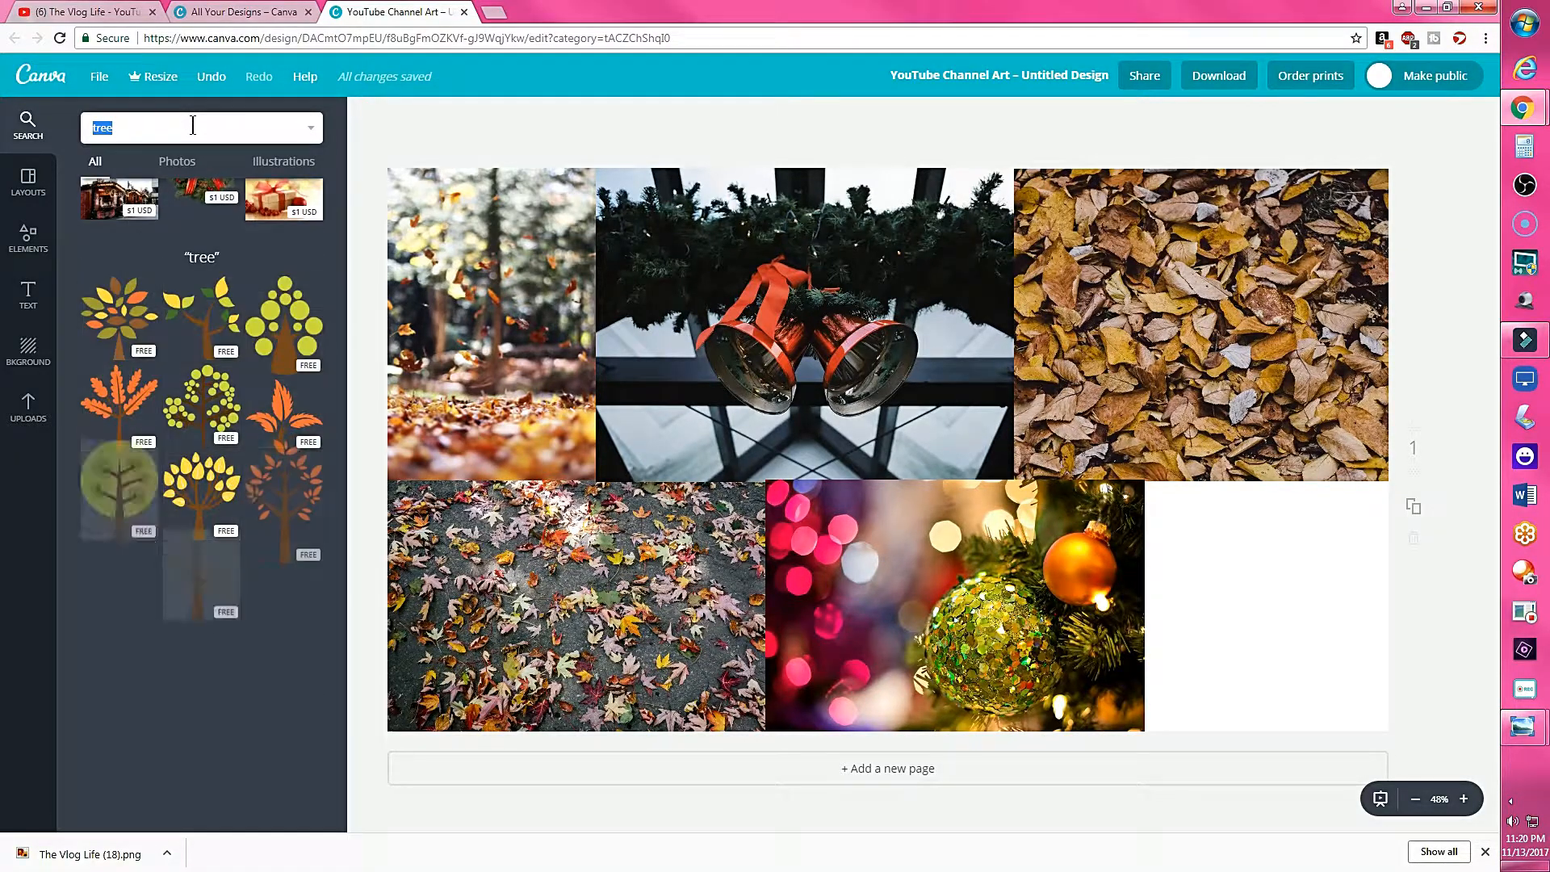
scroll(162, 322, "down", 10)
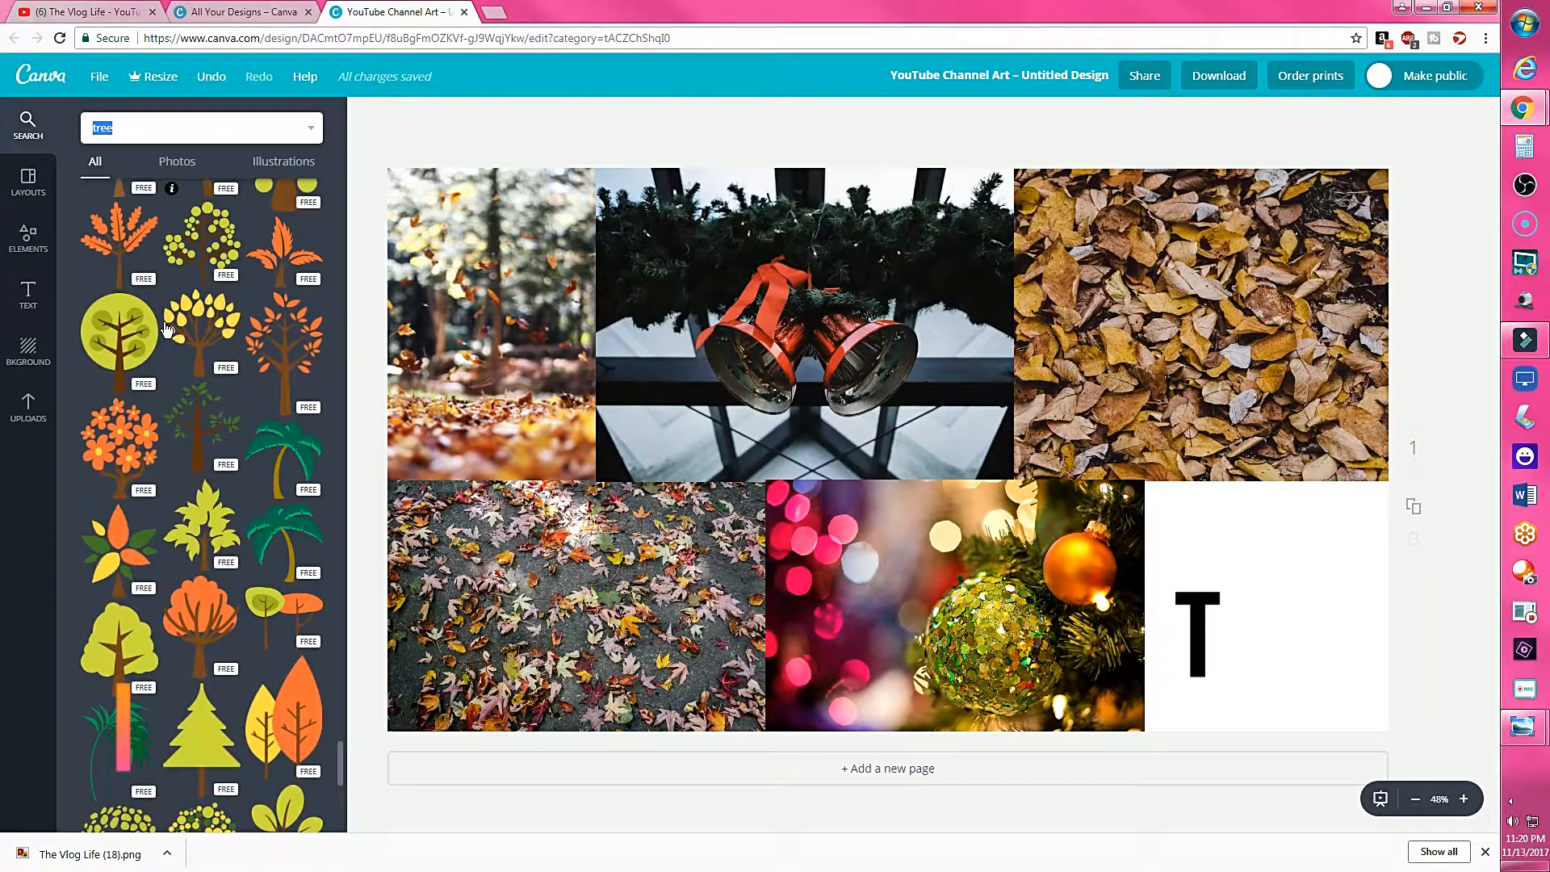
scroll(194, 393, "down", 10)
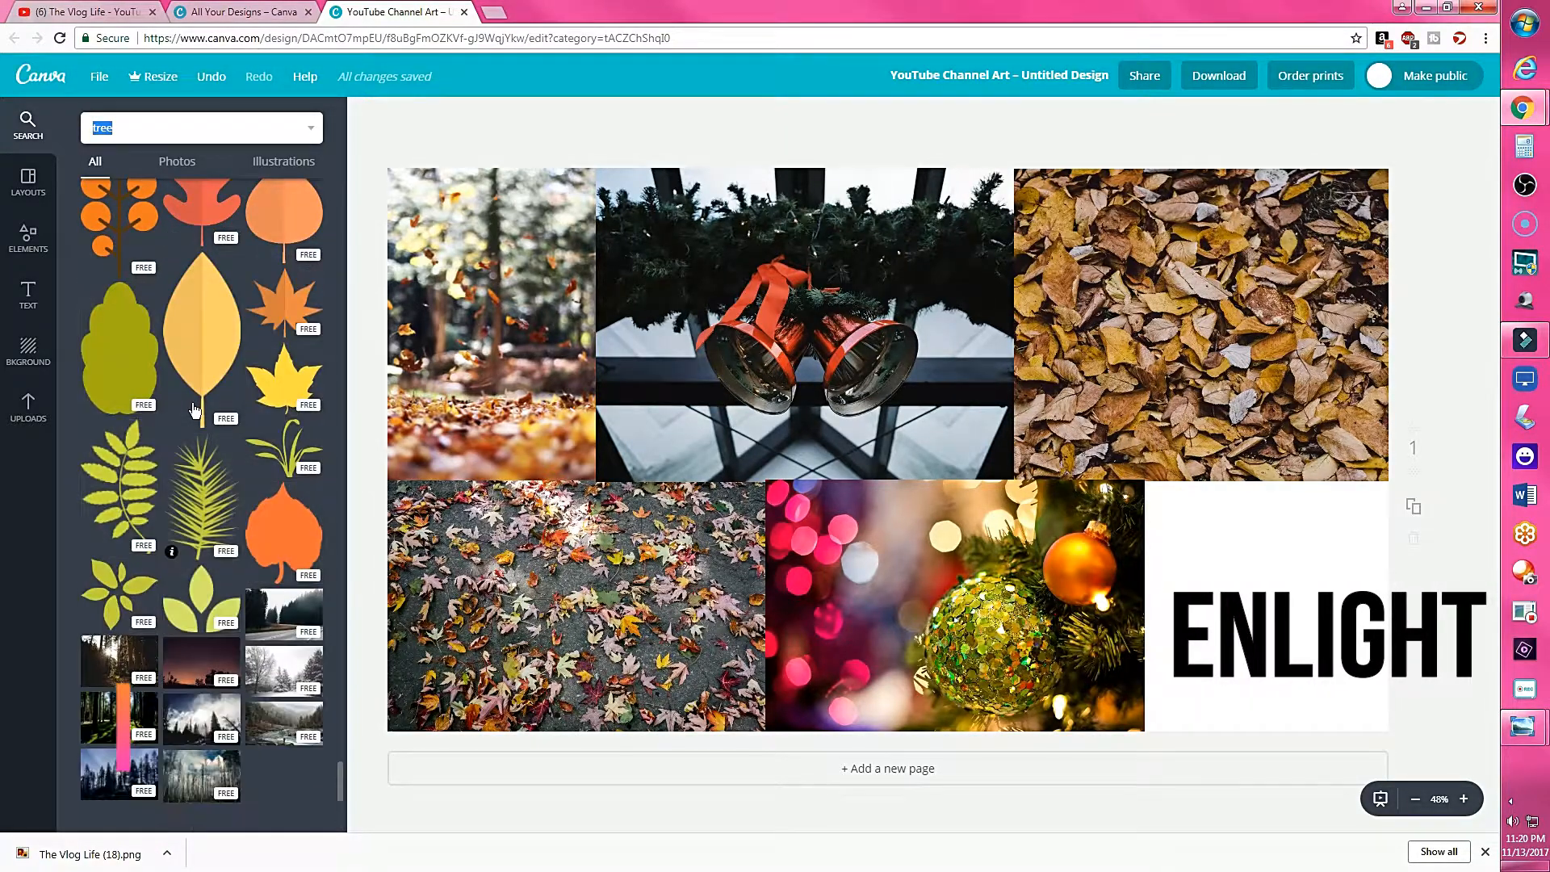
scroll(194, 414, "down", 2)
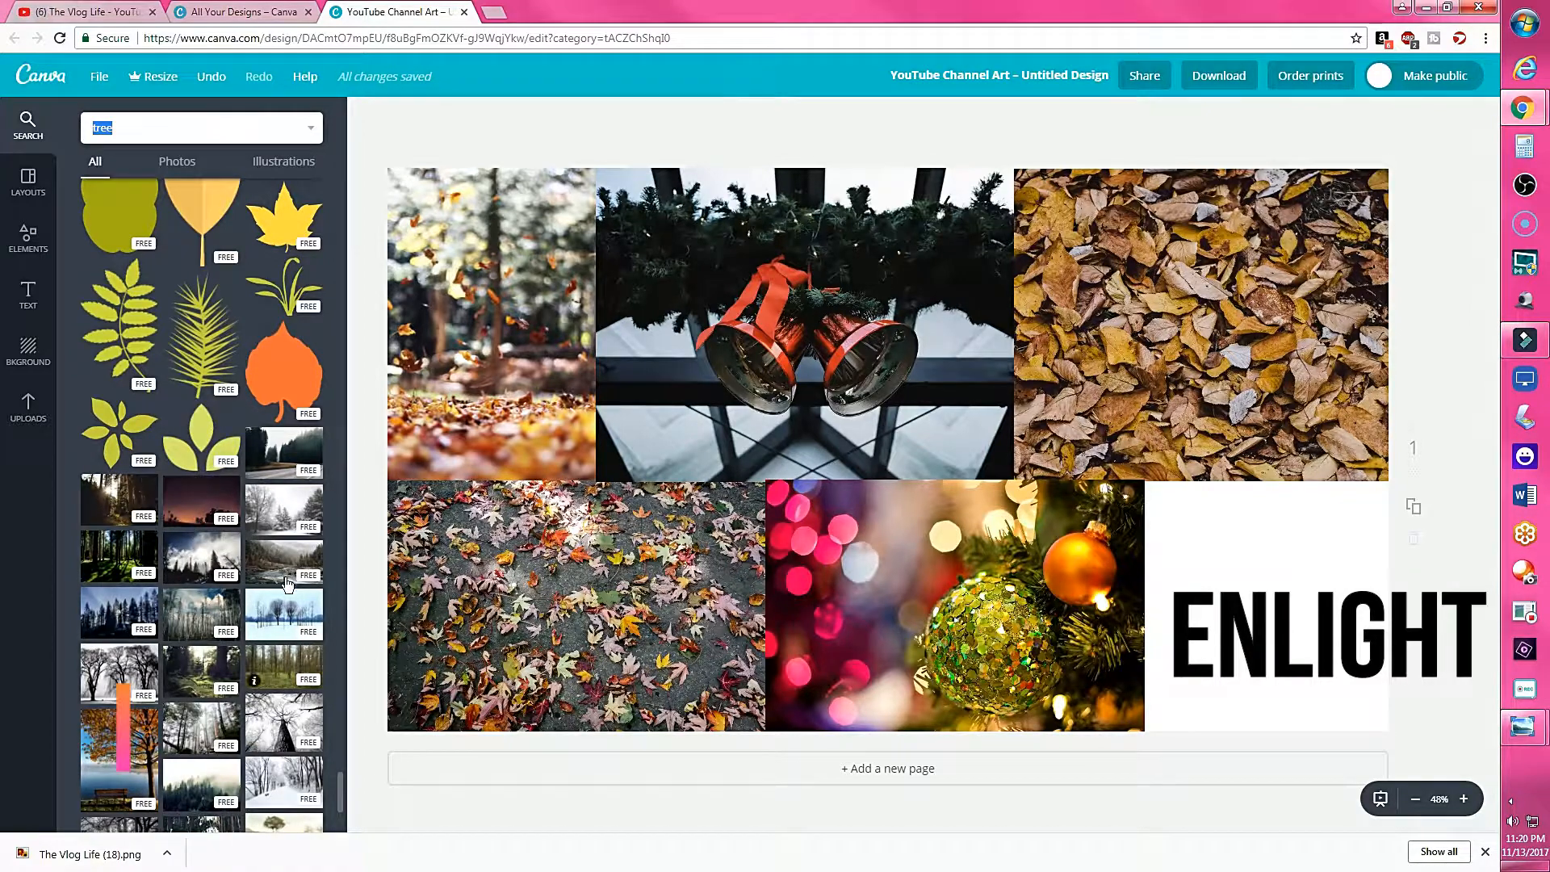
scroll(285, 594, "down", 2)
left_click_drag(304, 607, 1263, 557)
left_click_drag(1070, 714, 998, 729)
- Bring the ornaments photo forward so that it overlaps the snowy road photo
left_click(905, 632)
left_click(1373, 117)
left_click(1362, 165)
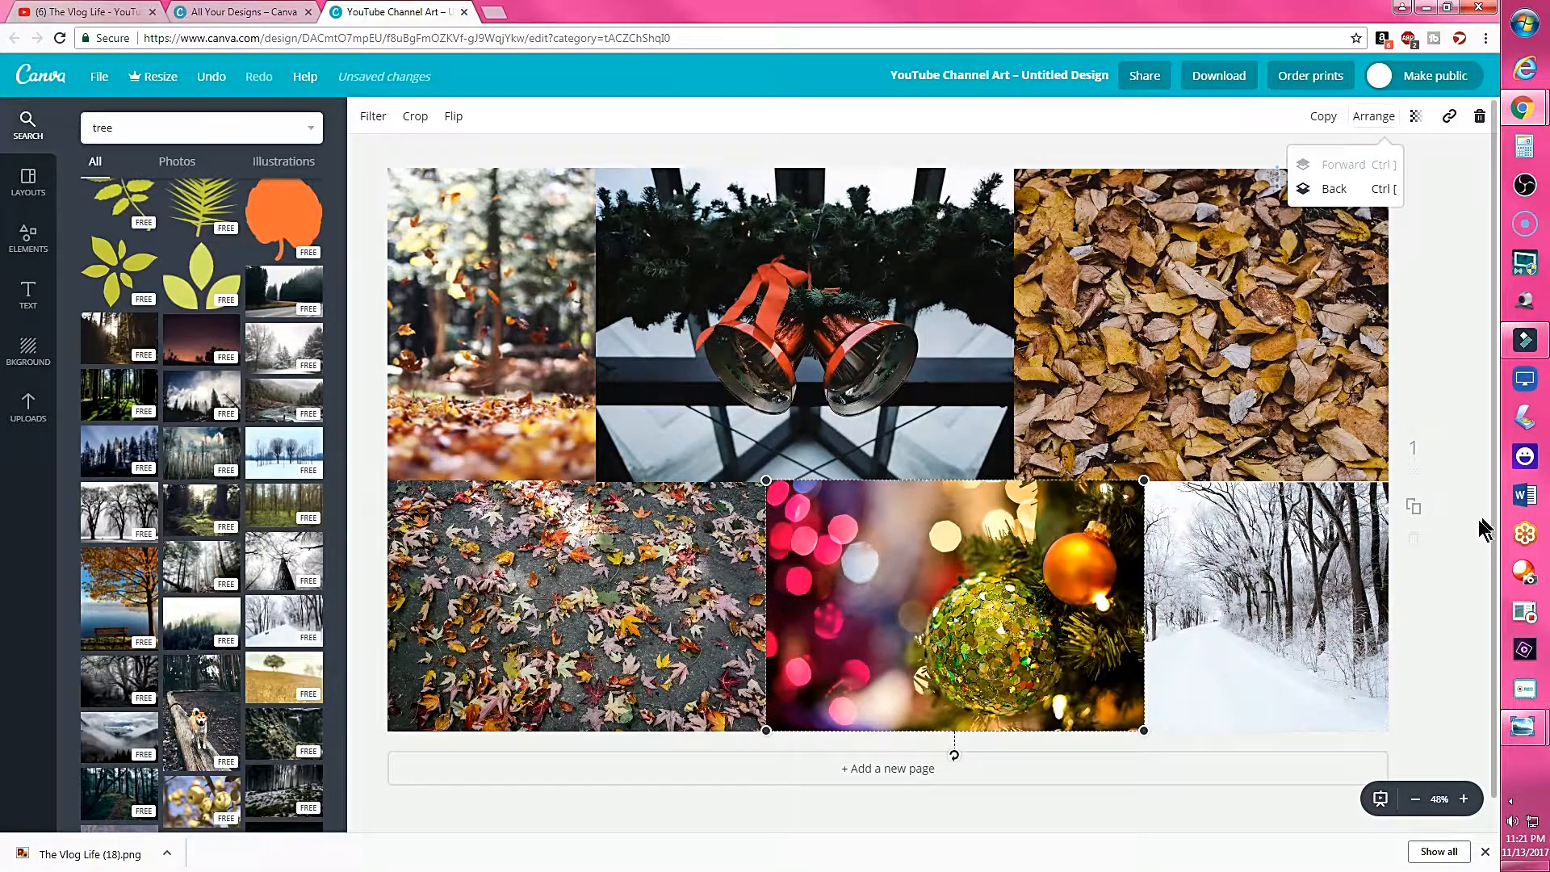
left_click(1433, 569)
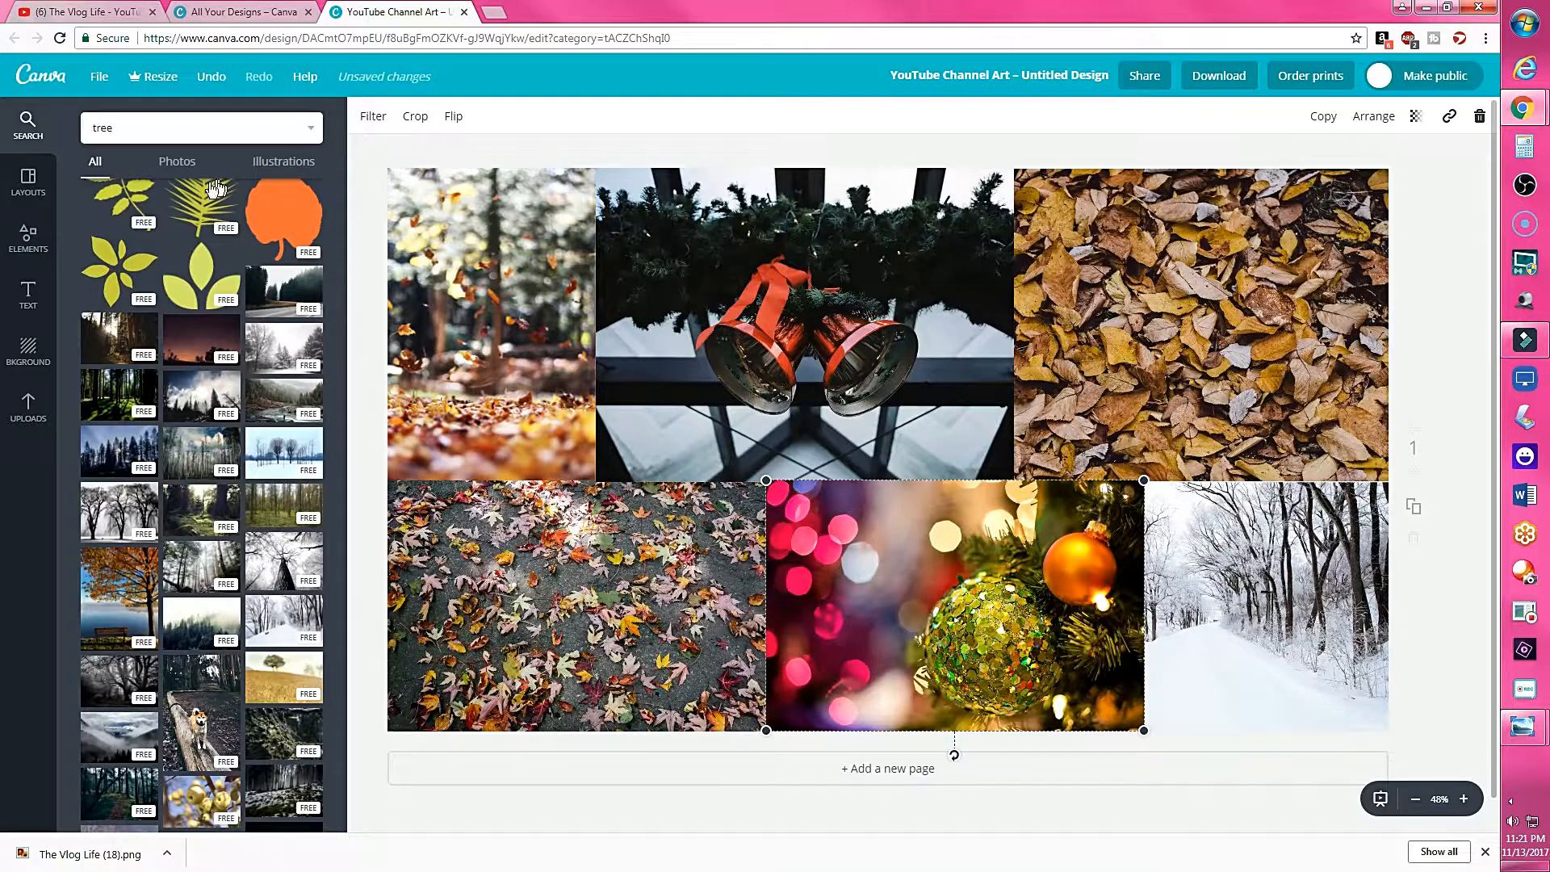
- Look through the ready-made text designs for lettering that suits the holiday collage
left_click(28, 241)
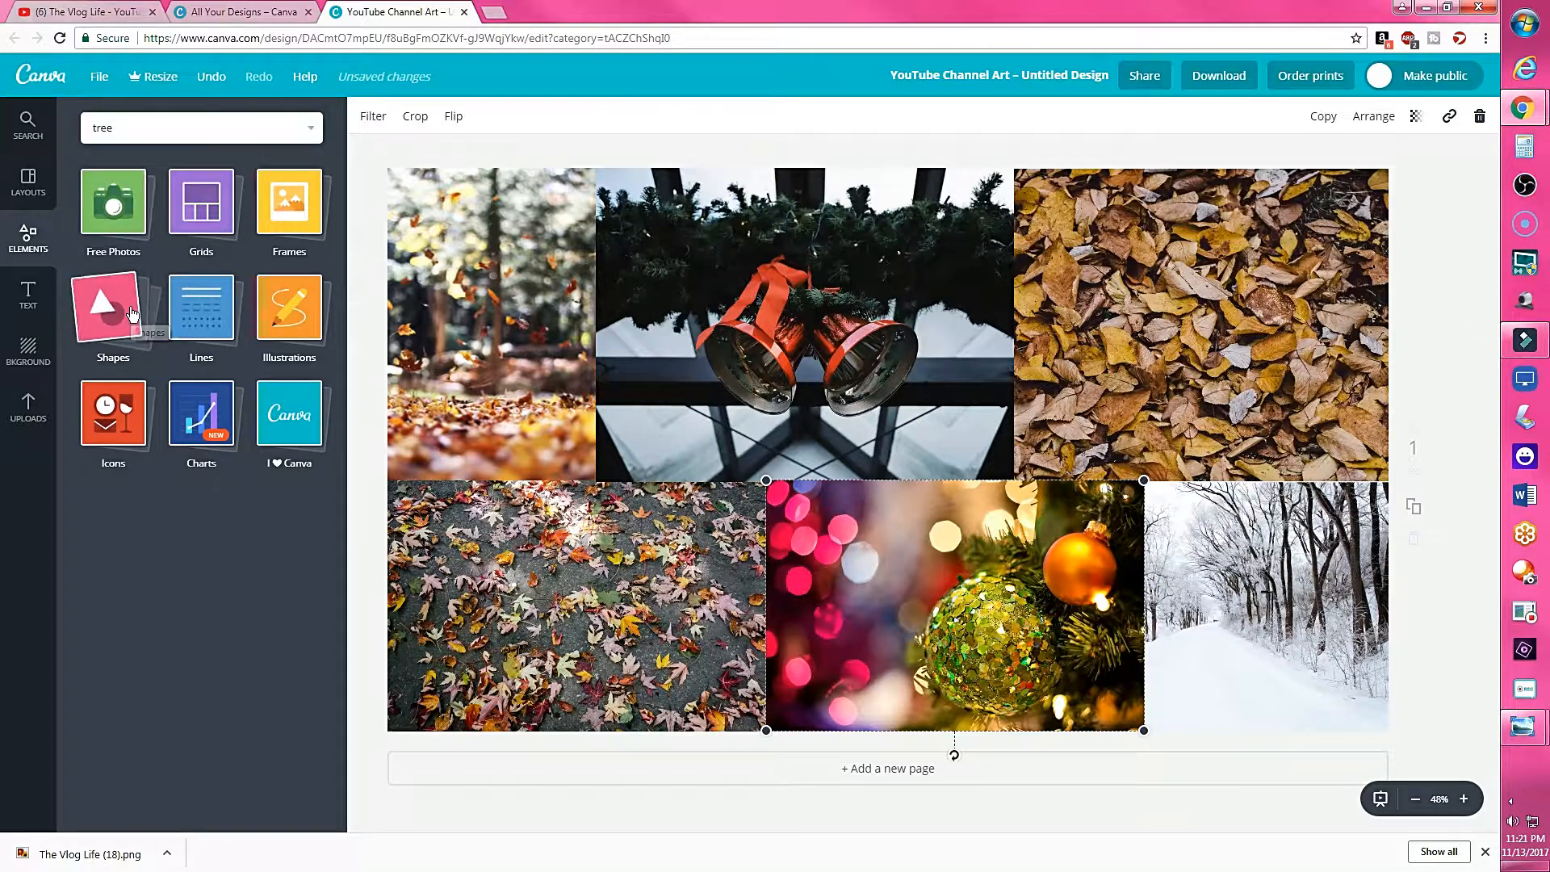
left_click(33, 289)
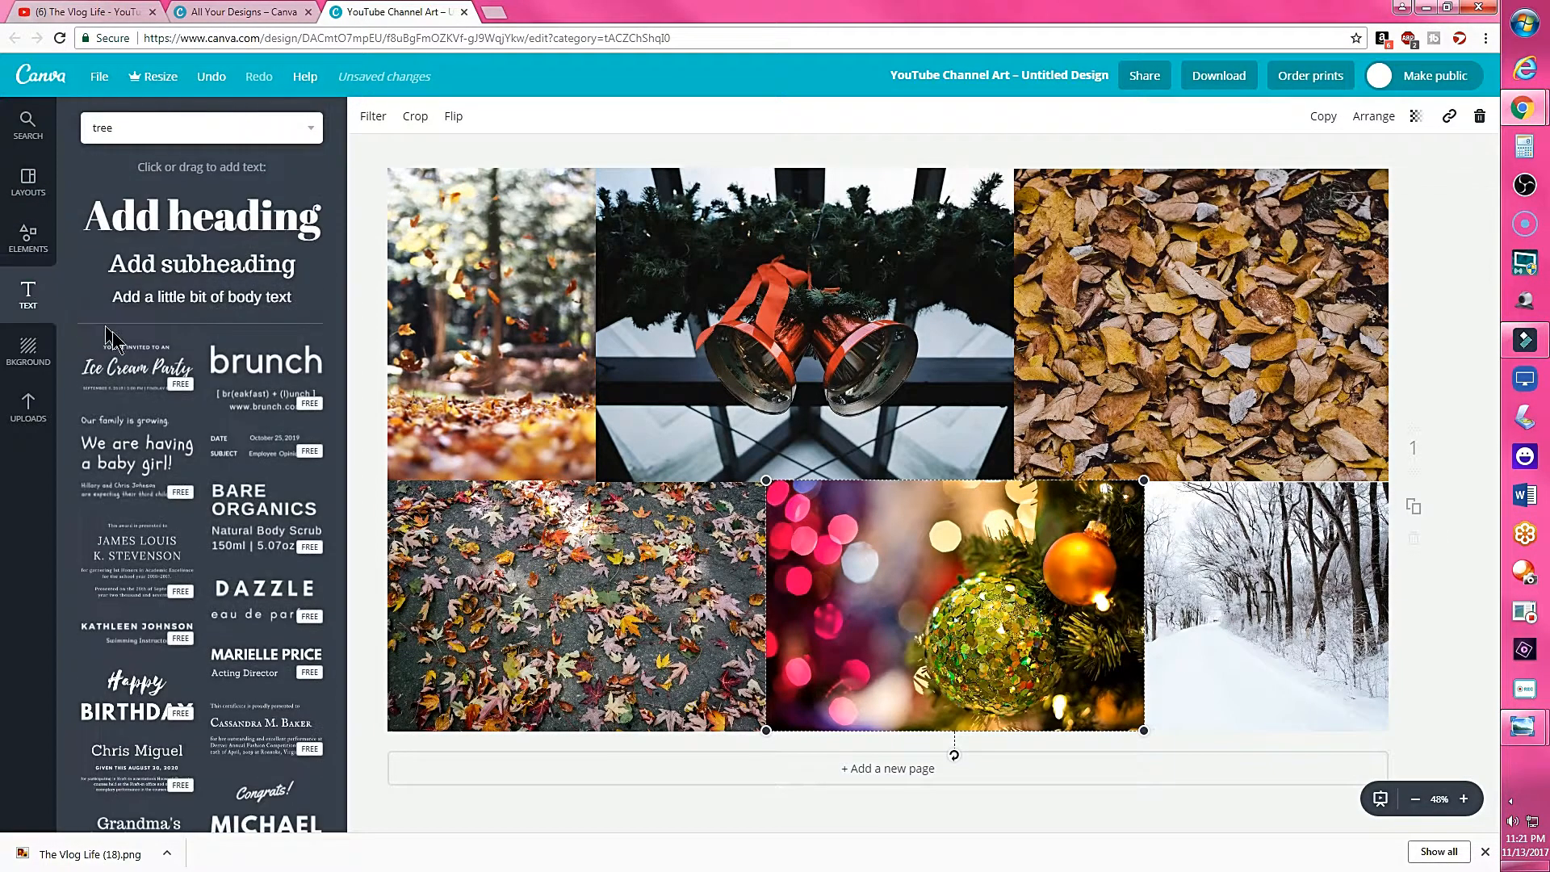
scroll(205, 459, "down", 4)
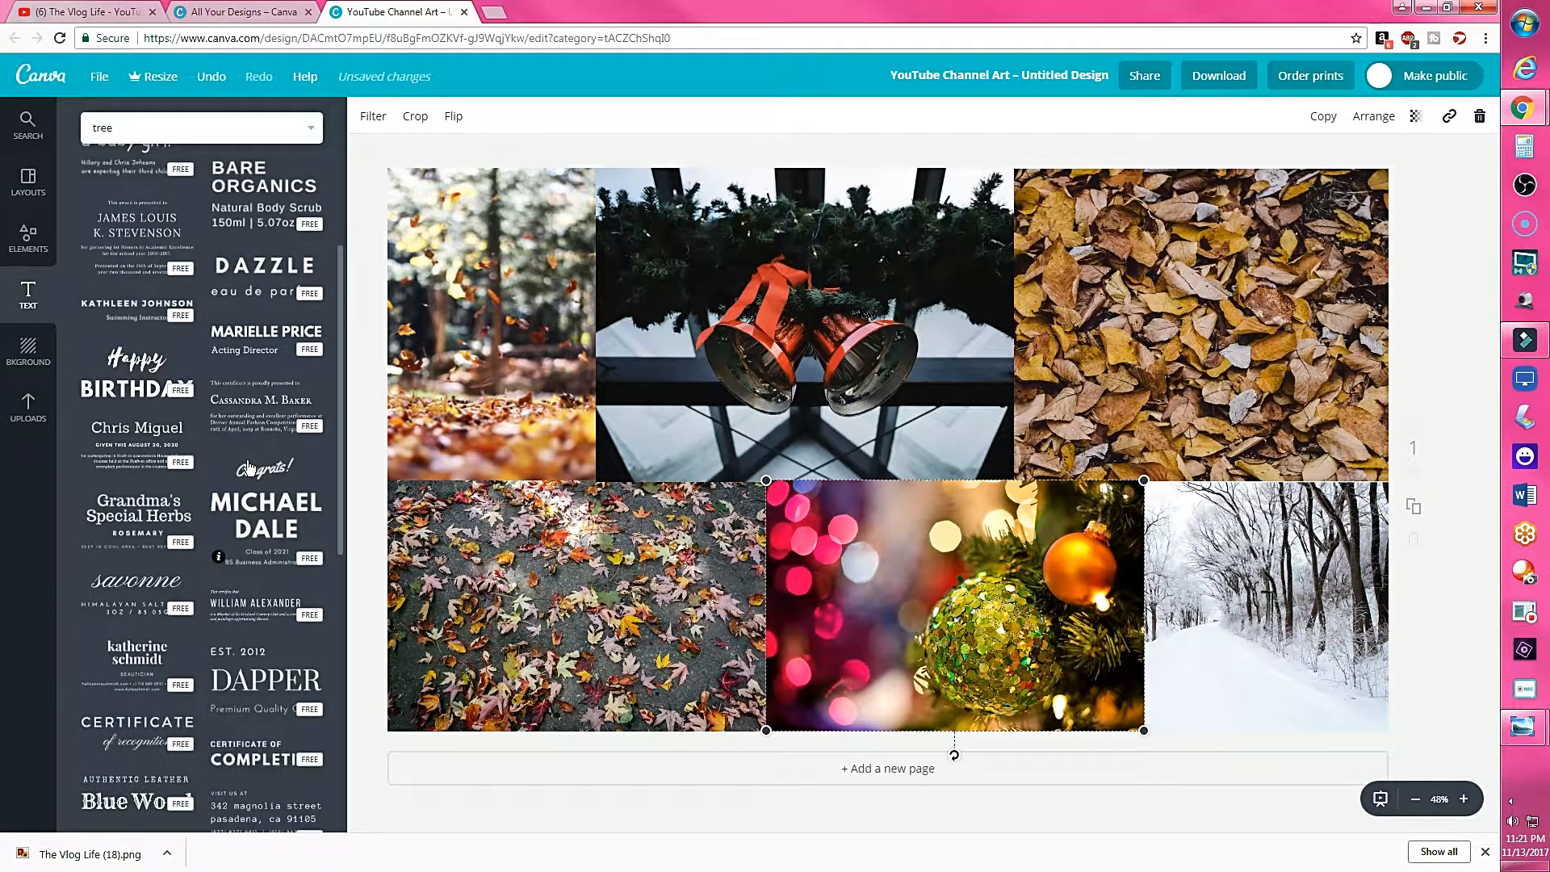
scroll(249, 468, "down", 5)
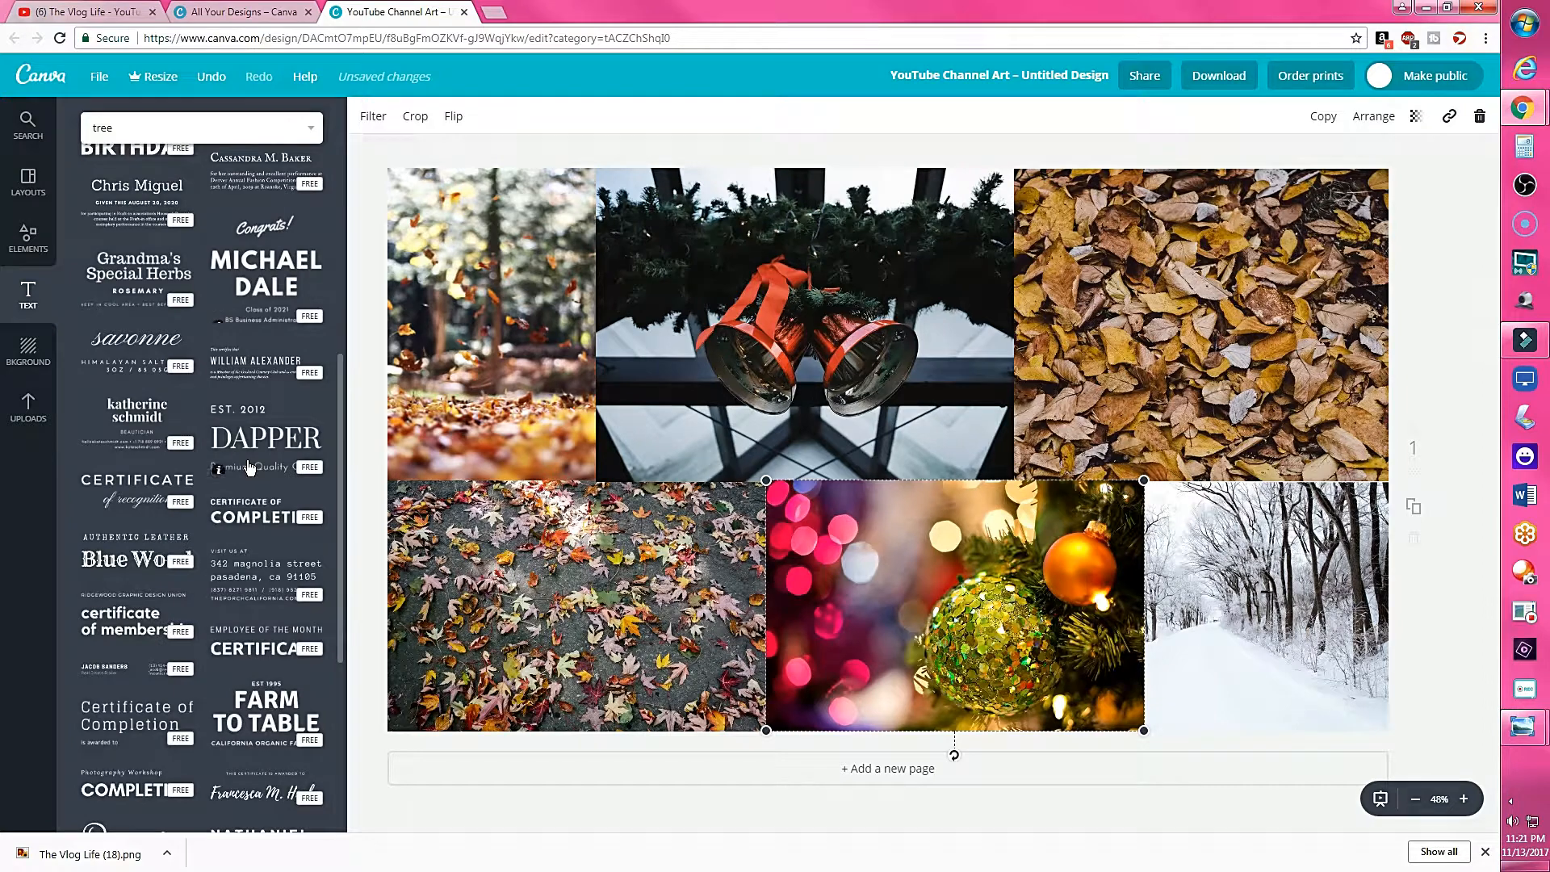
scroll(249, 467, "down", 5)
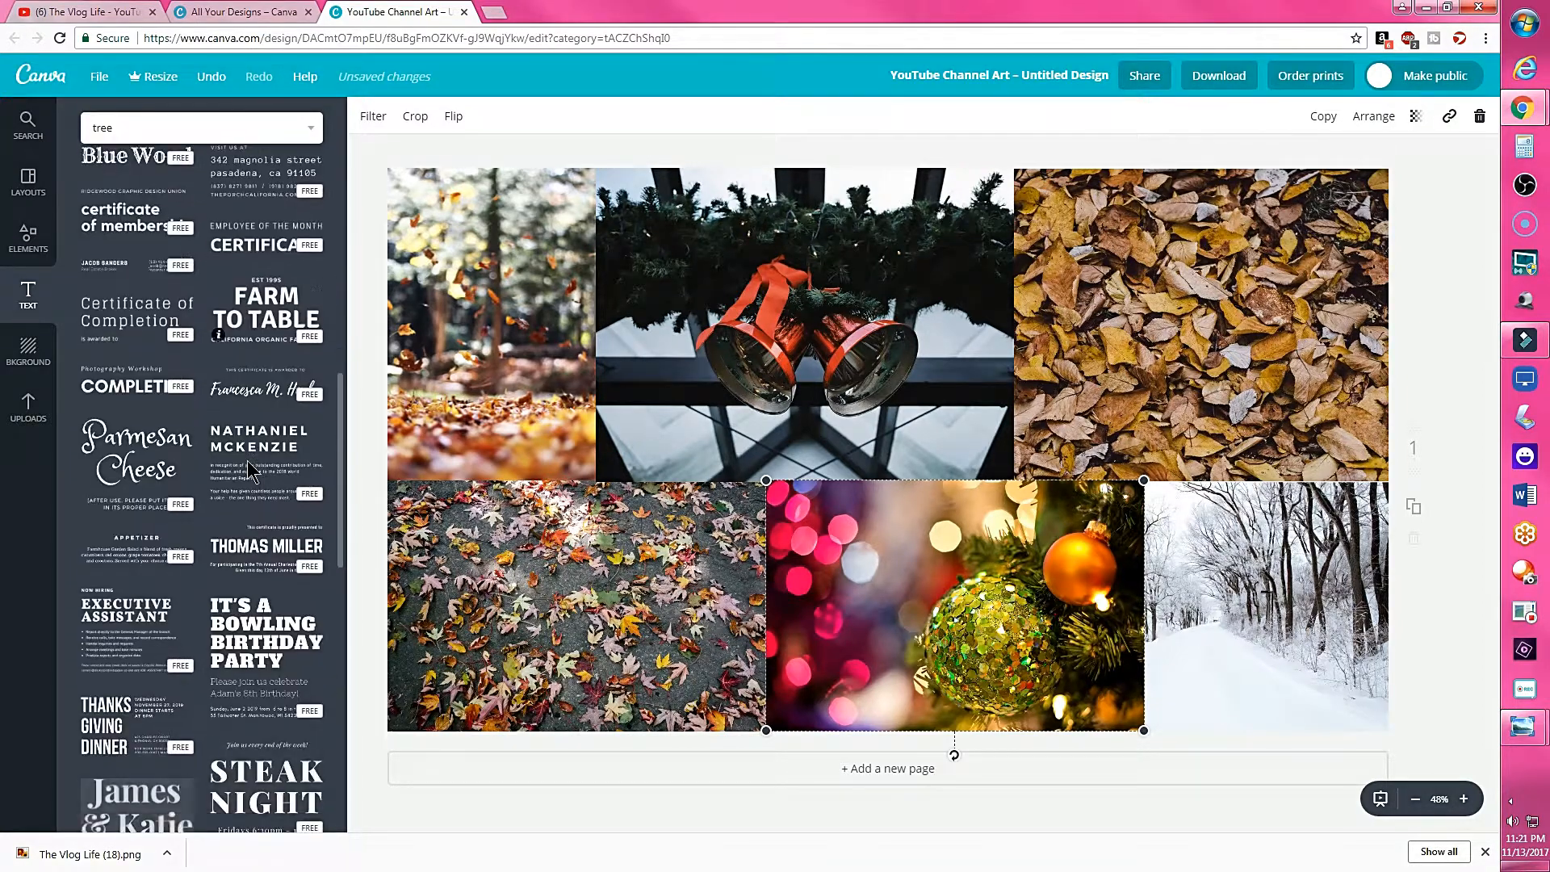
scroll(249, 467, "down", 4)
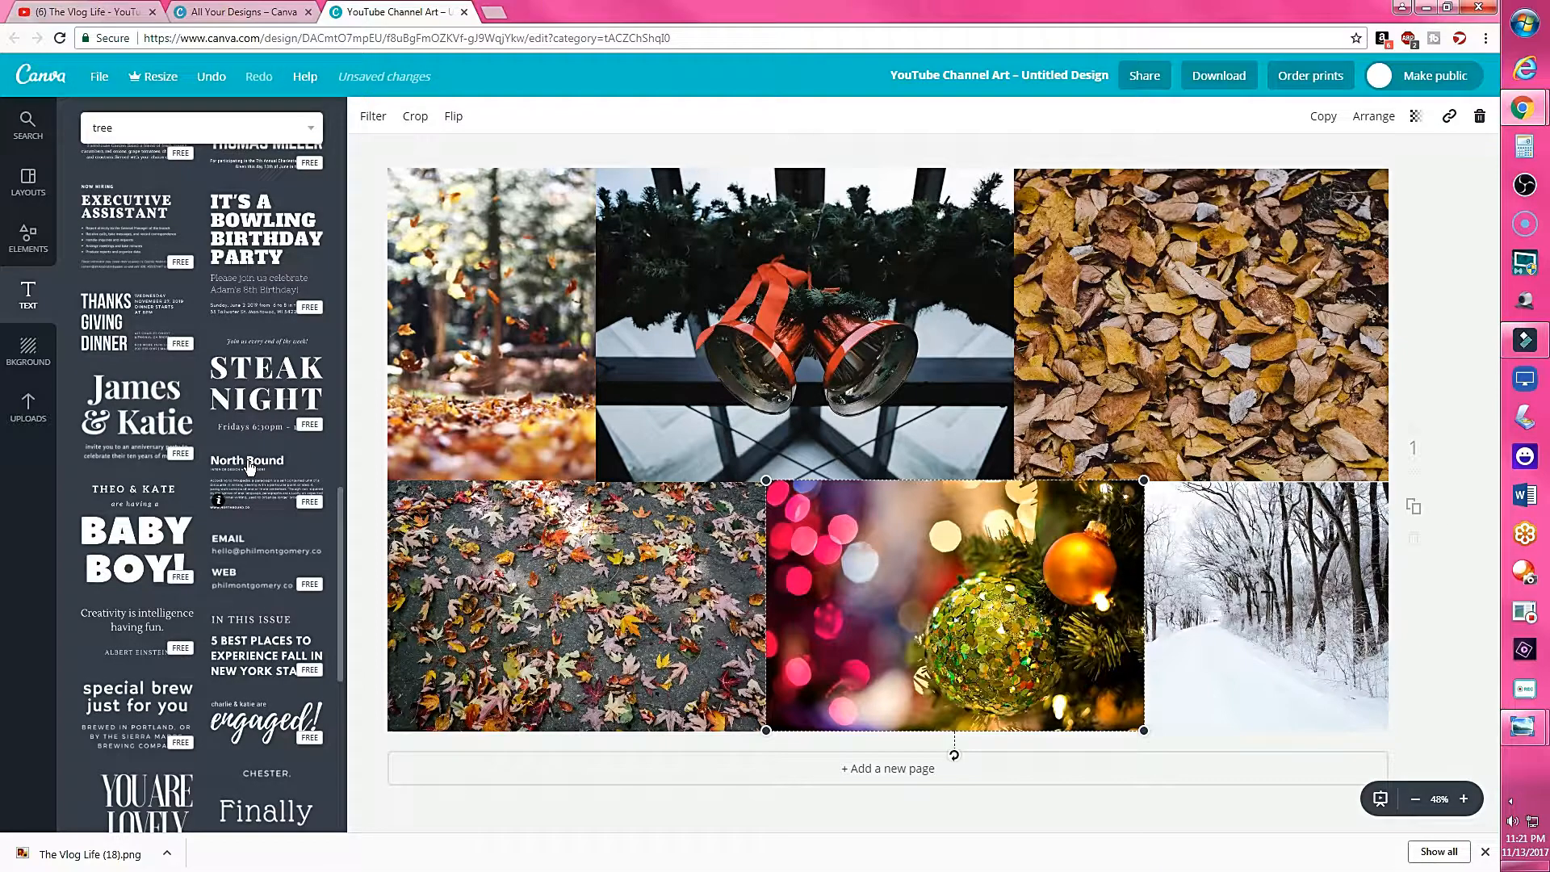
scroll(249, 467, "down", 4)
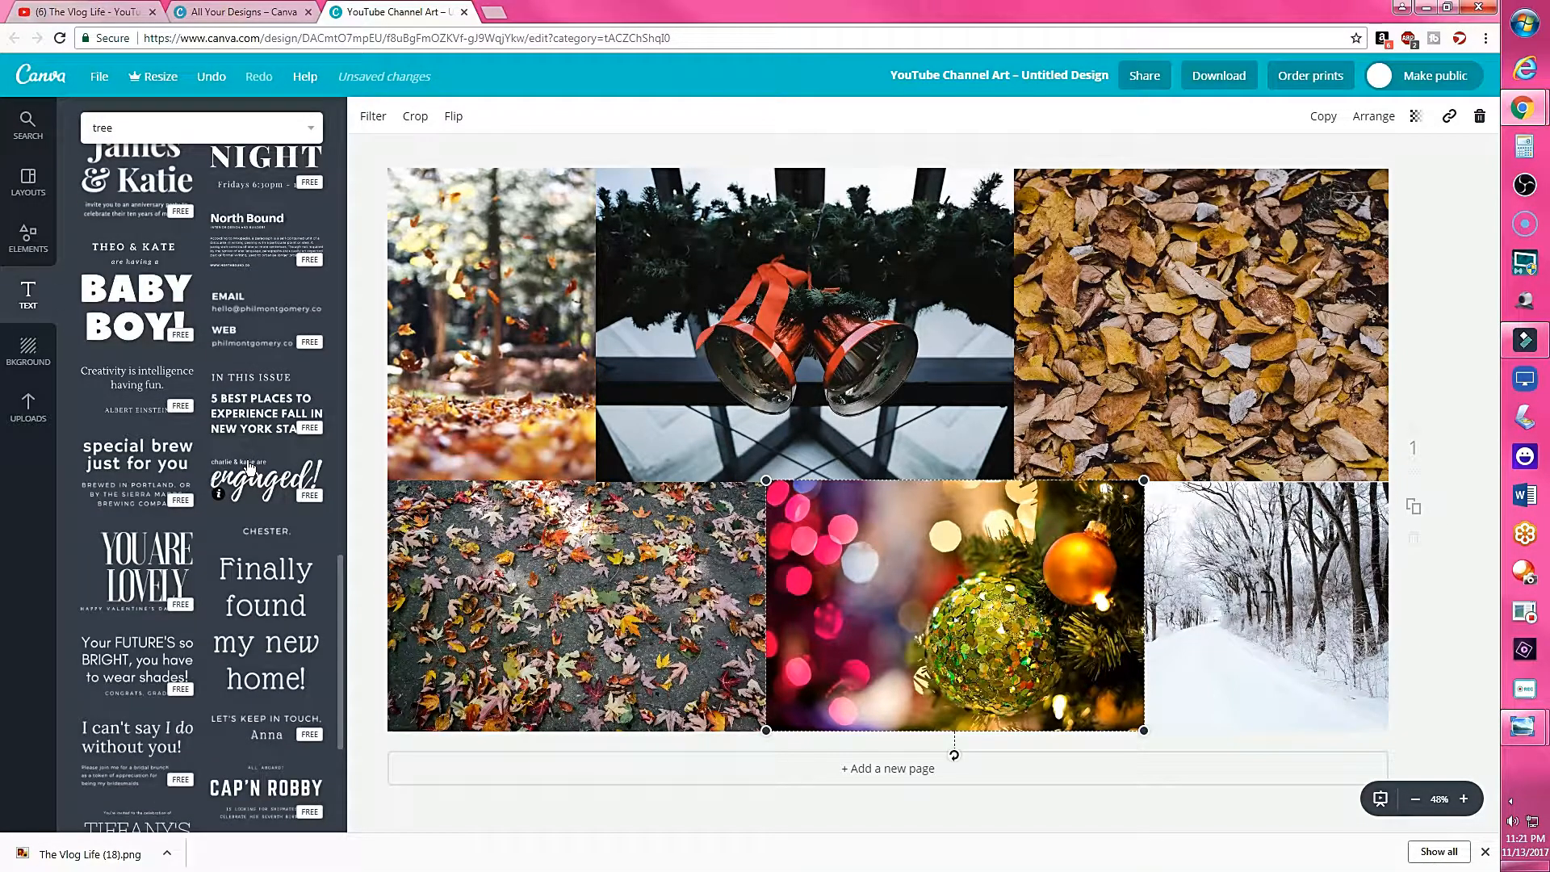
scroll(253, 492, "down", 3)
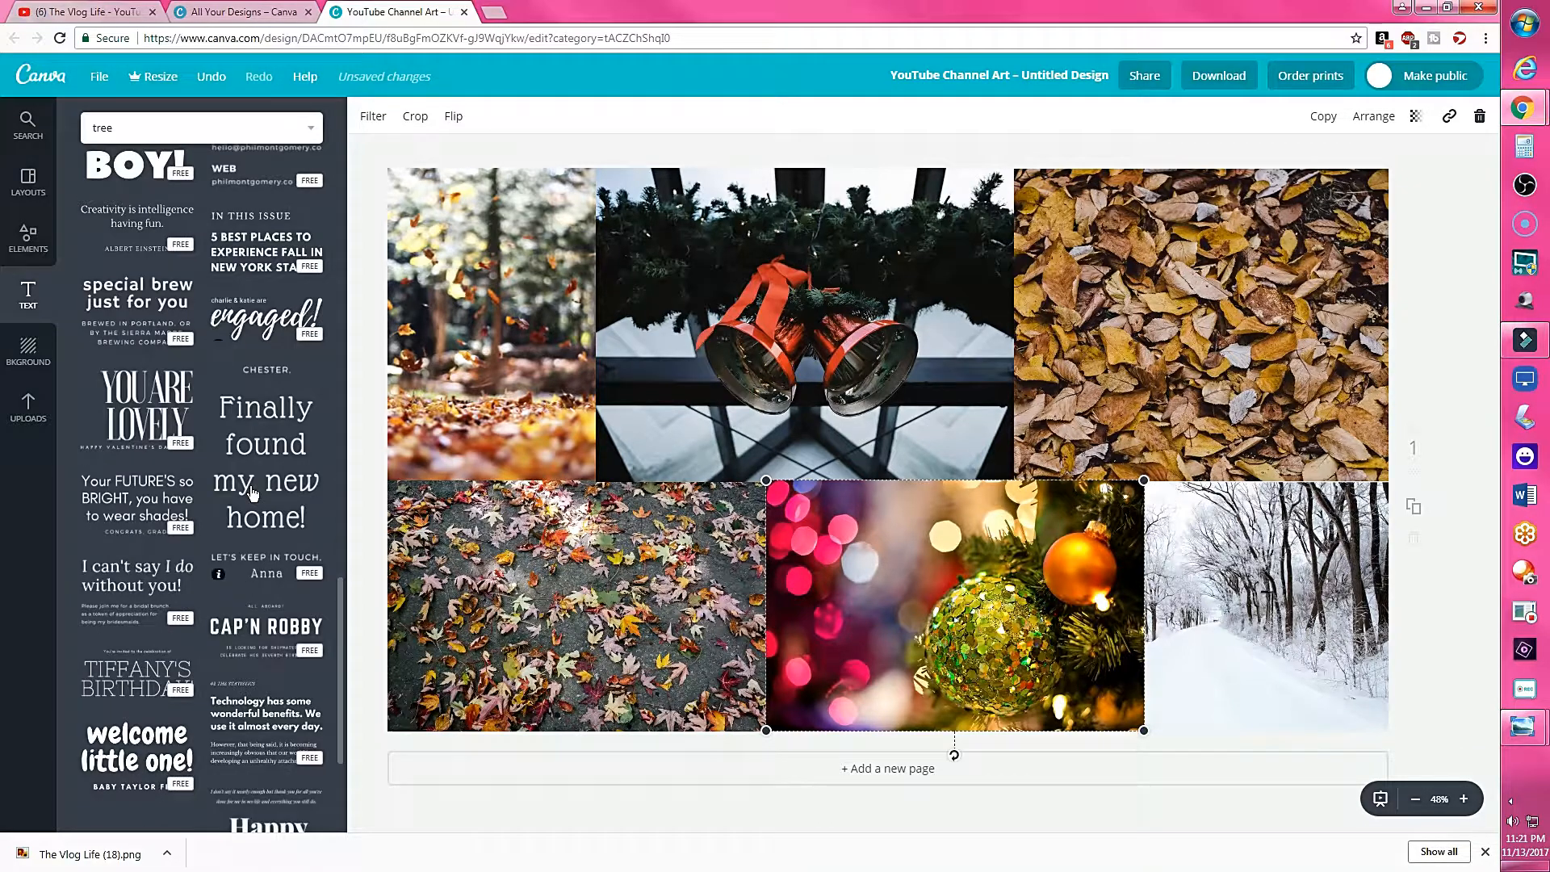
scroll(253, 493, "up", 15)
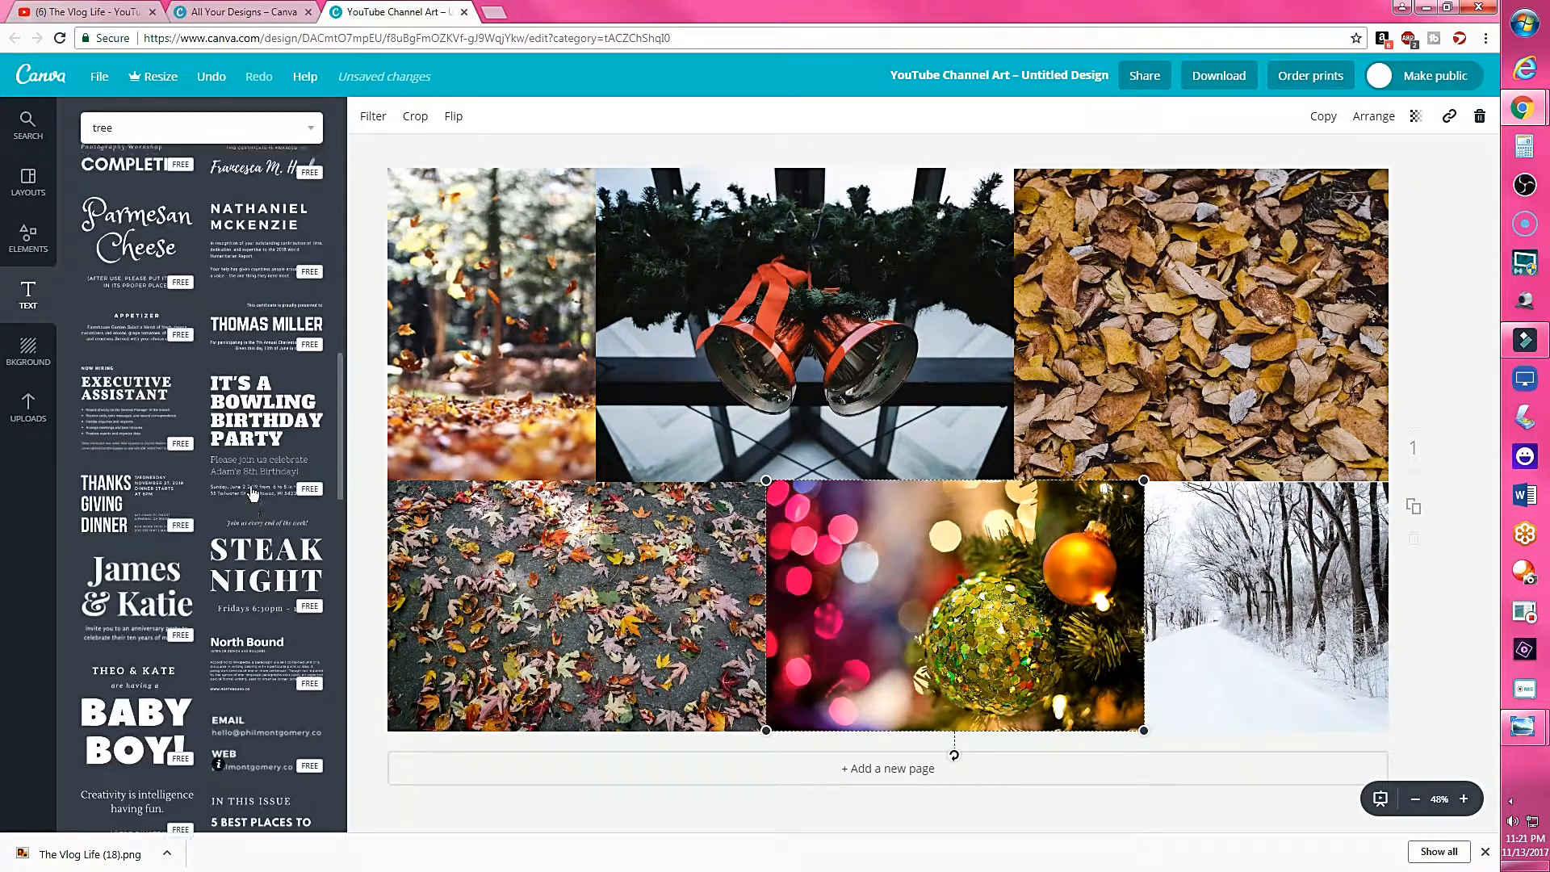
scroll(252, 493, "up", 10)
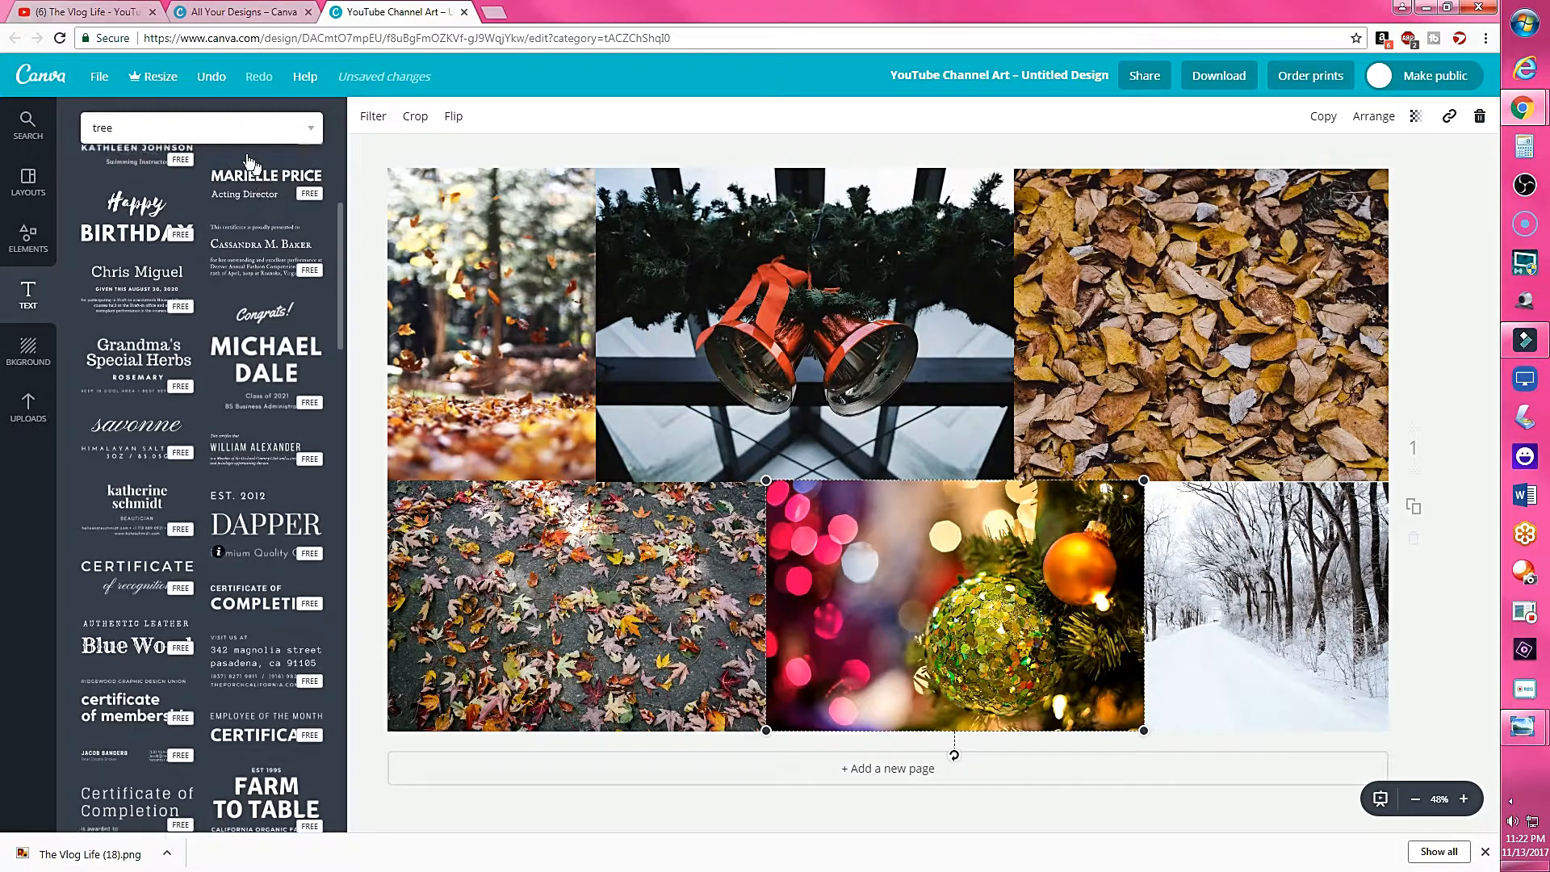
- Search the library for "happy holidays" and place the free green "Happy Holidays!" lettering below the bells
left_click(164, 131)
key("Return")
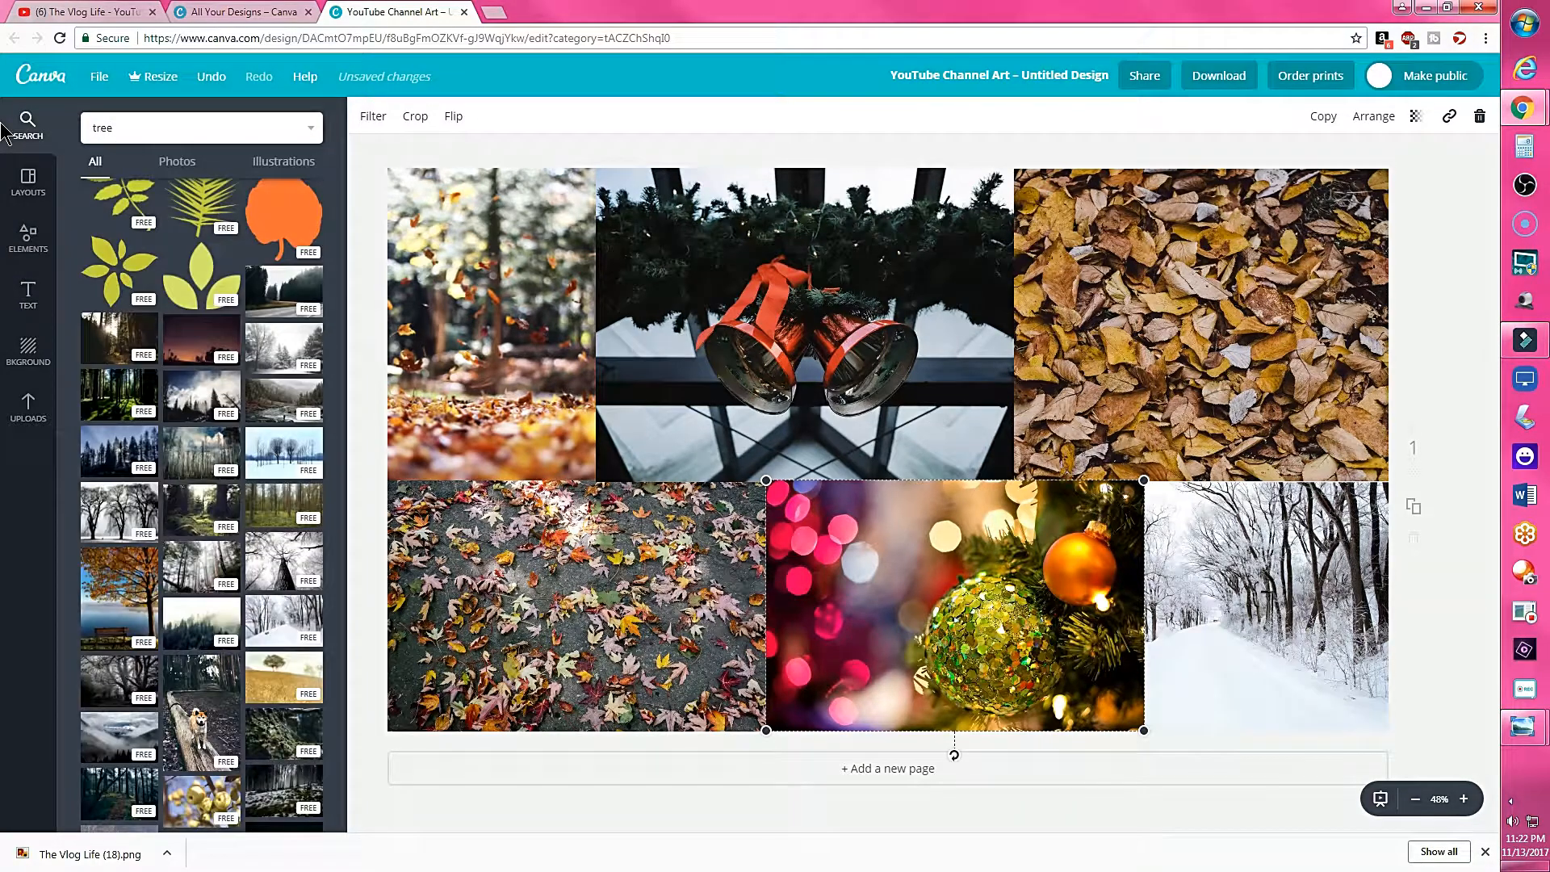
key("BackSpace")
key("BackSpace")
type("happy holidays")
key("Return")
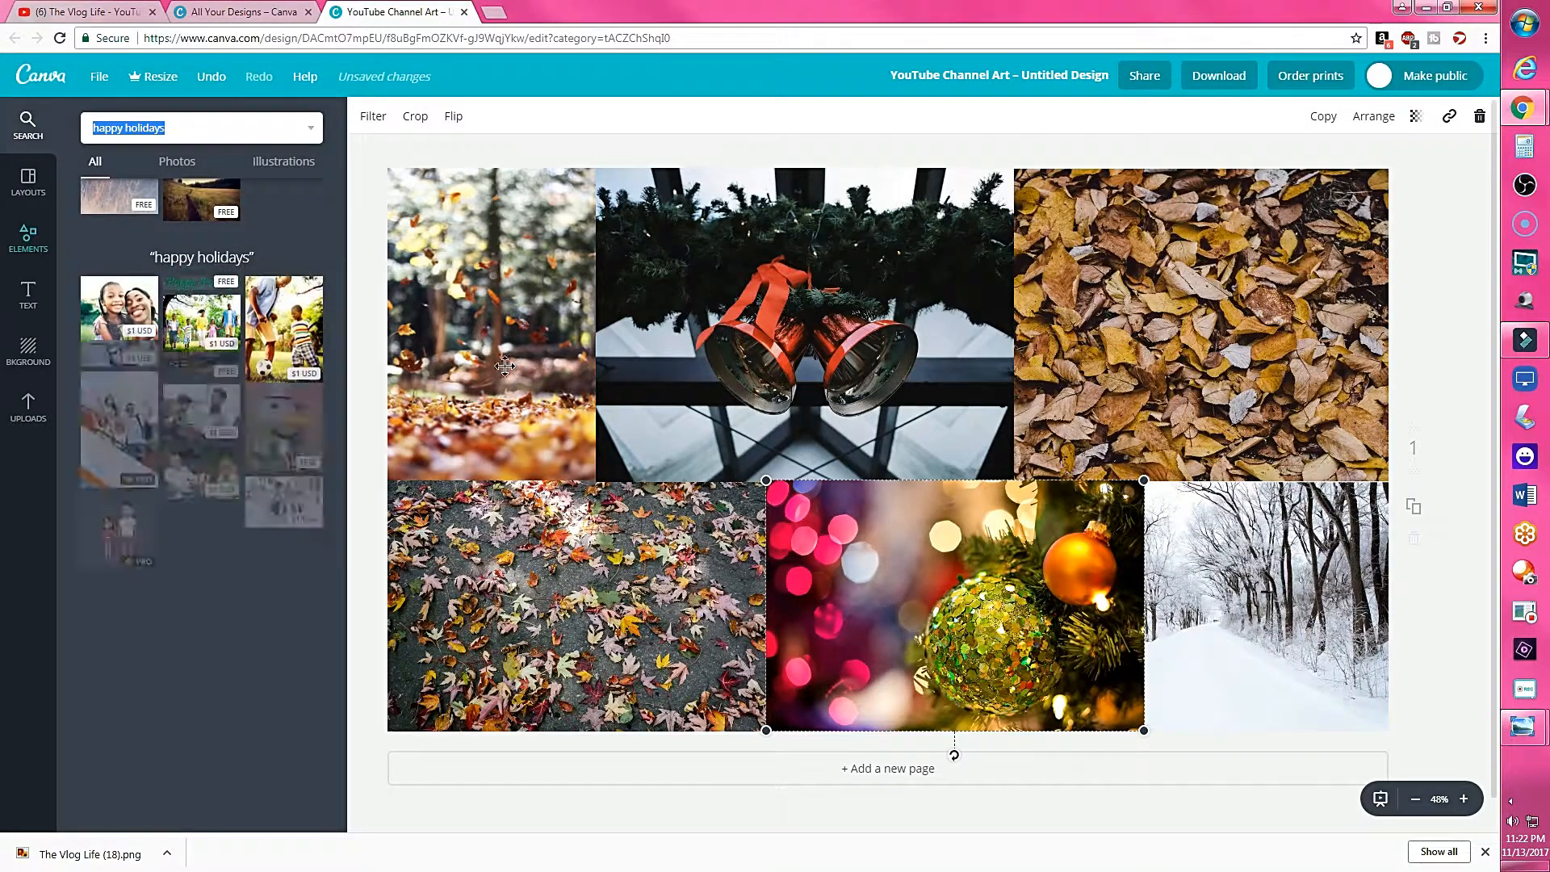
left_click(183, 286)
left_click_drag(834, 447, 812, 447)
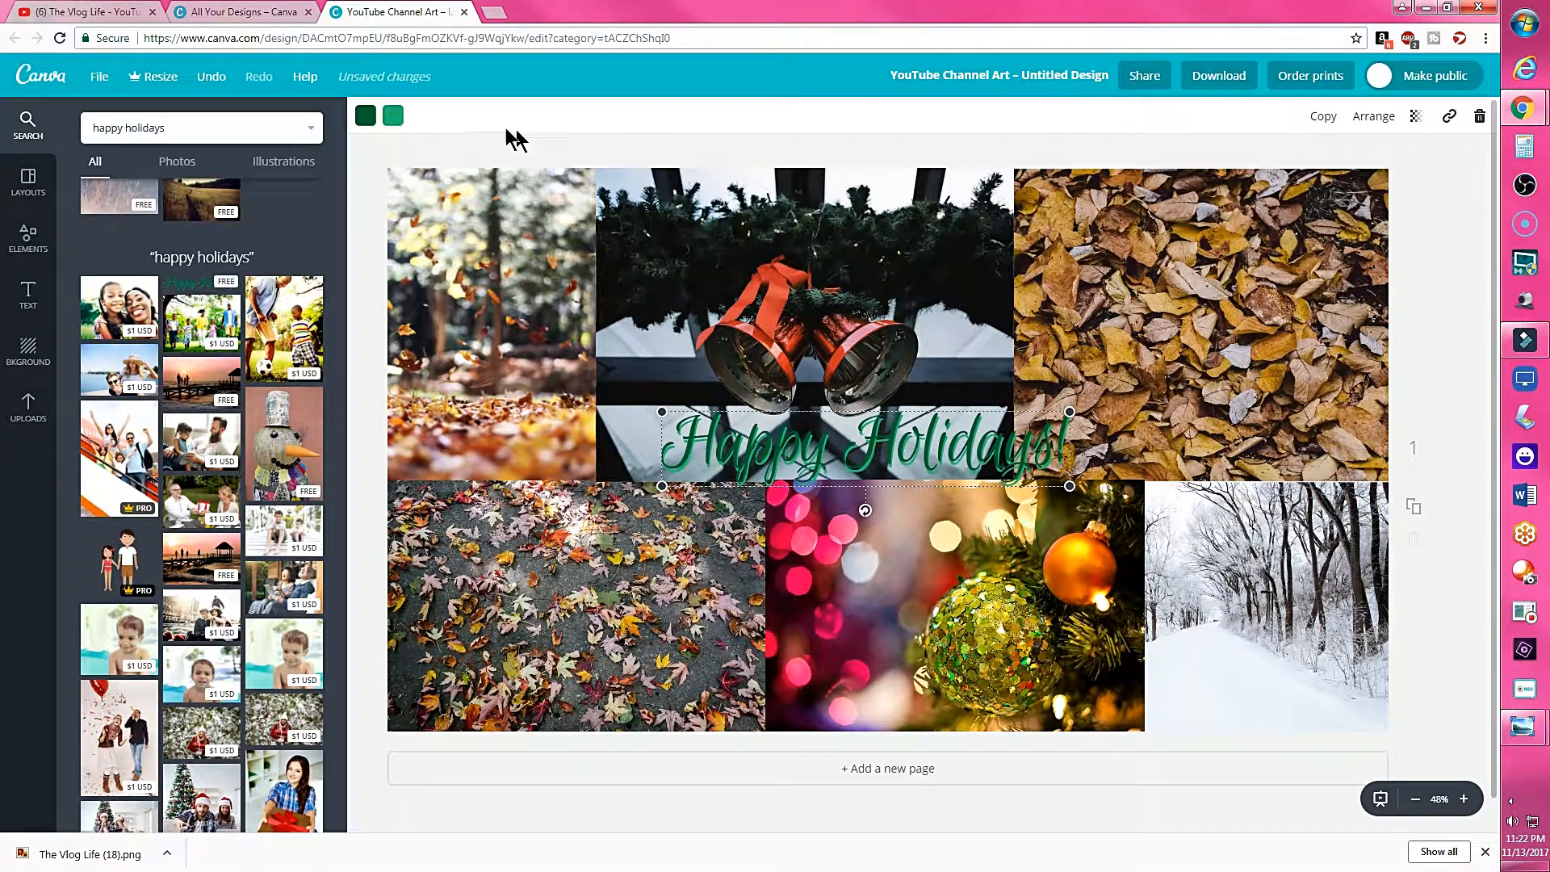
- Recolour the "Happy Holidays!" lettering to pink and white, and enlarge it slightly with its lower edge on the seam between the photo rows
left_click(393, 115)
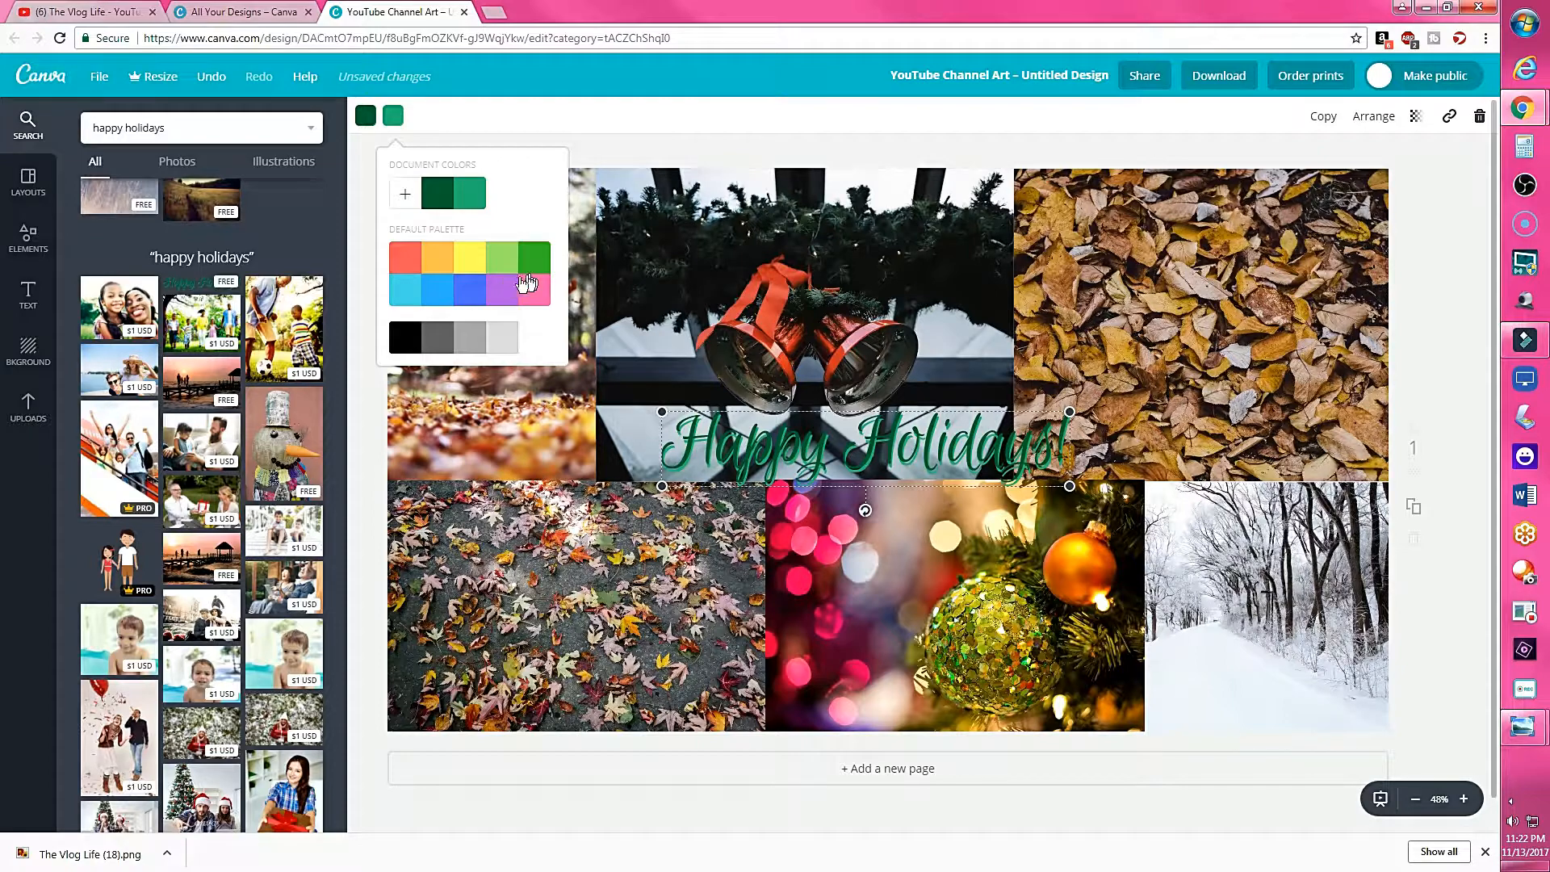
left_click(533, 339)
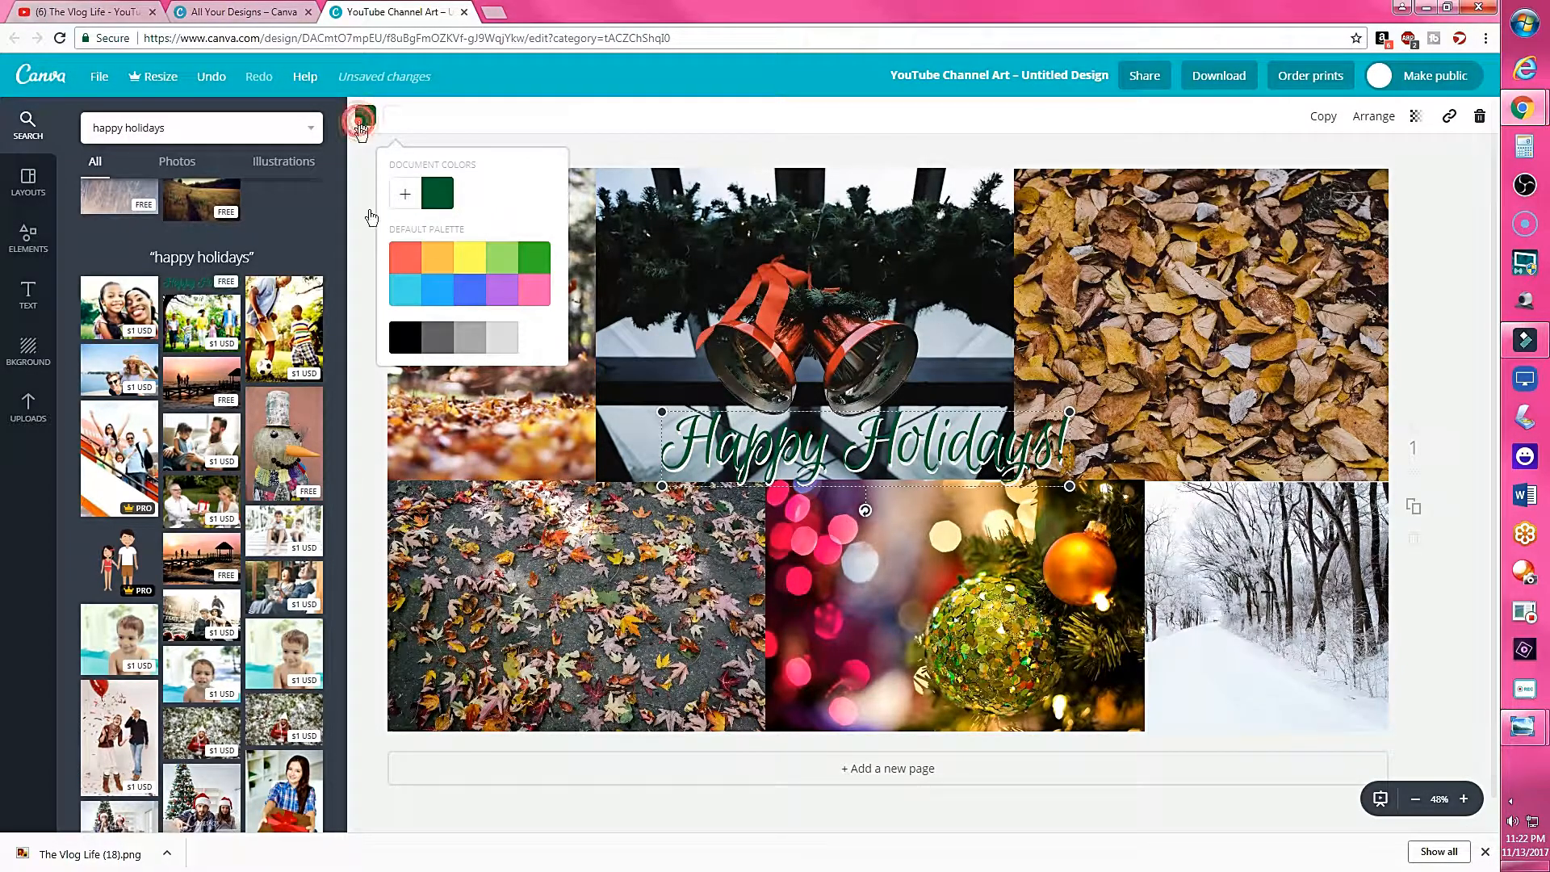
left_click(364, 117)
left_click(513, 289)
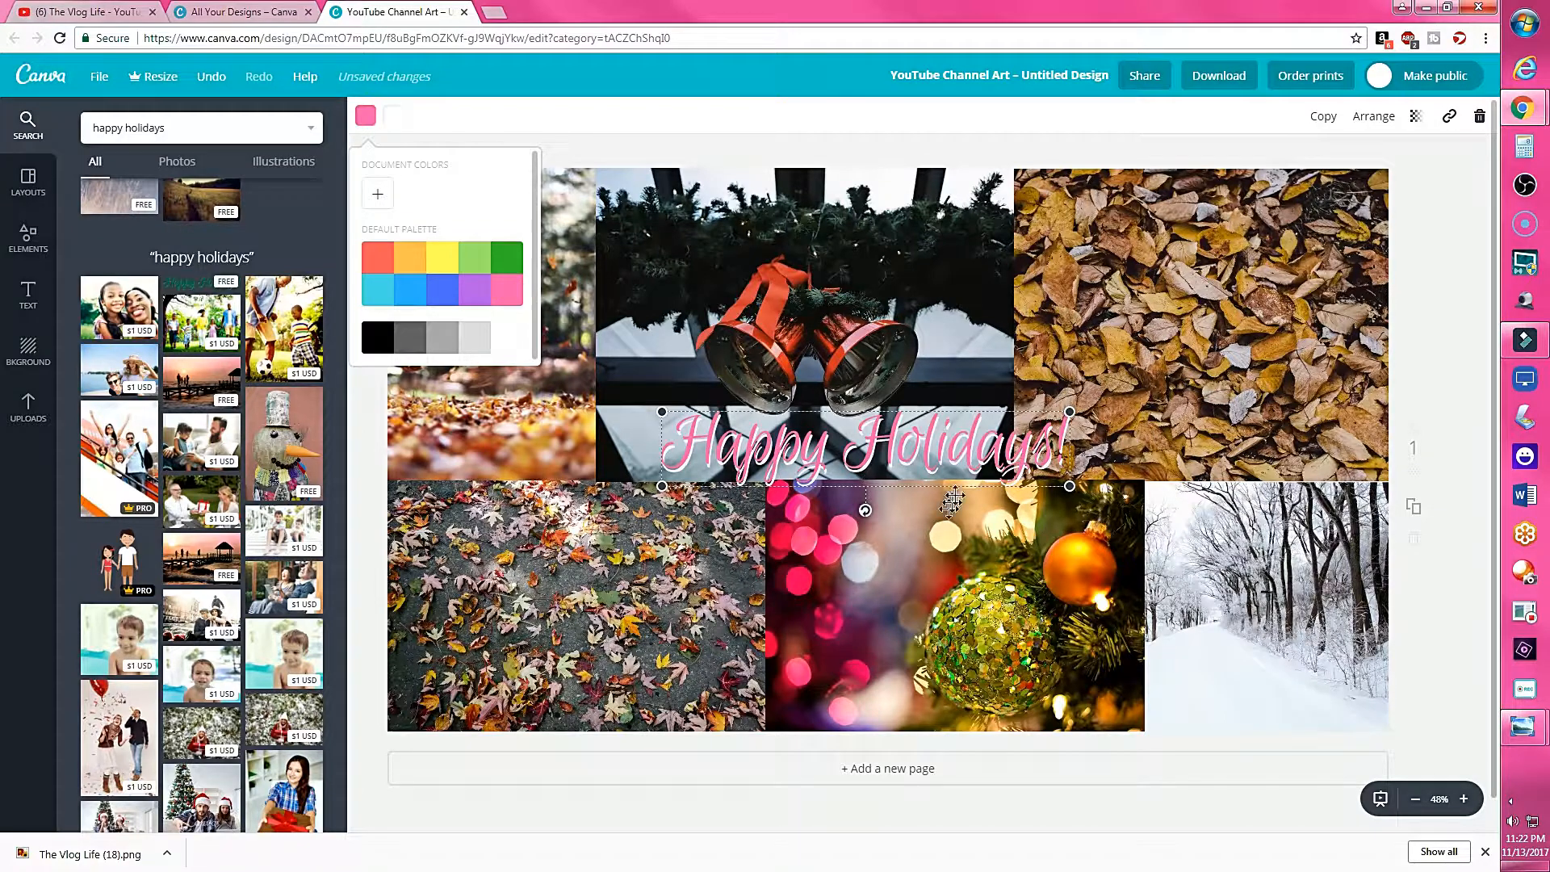
left_click_drag(1069, 486, 1111, 530)
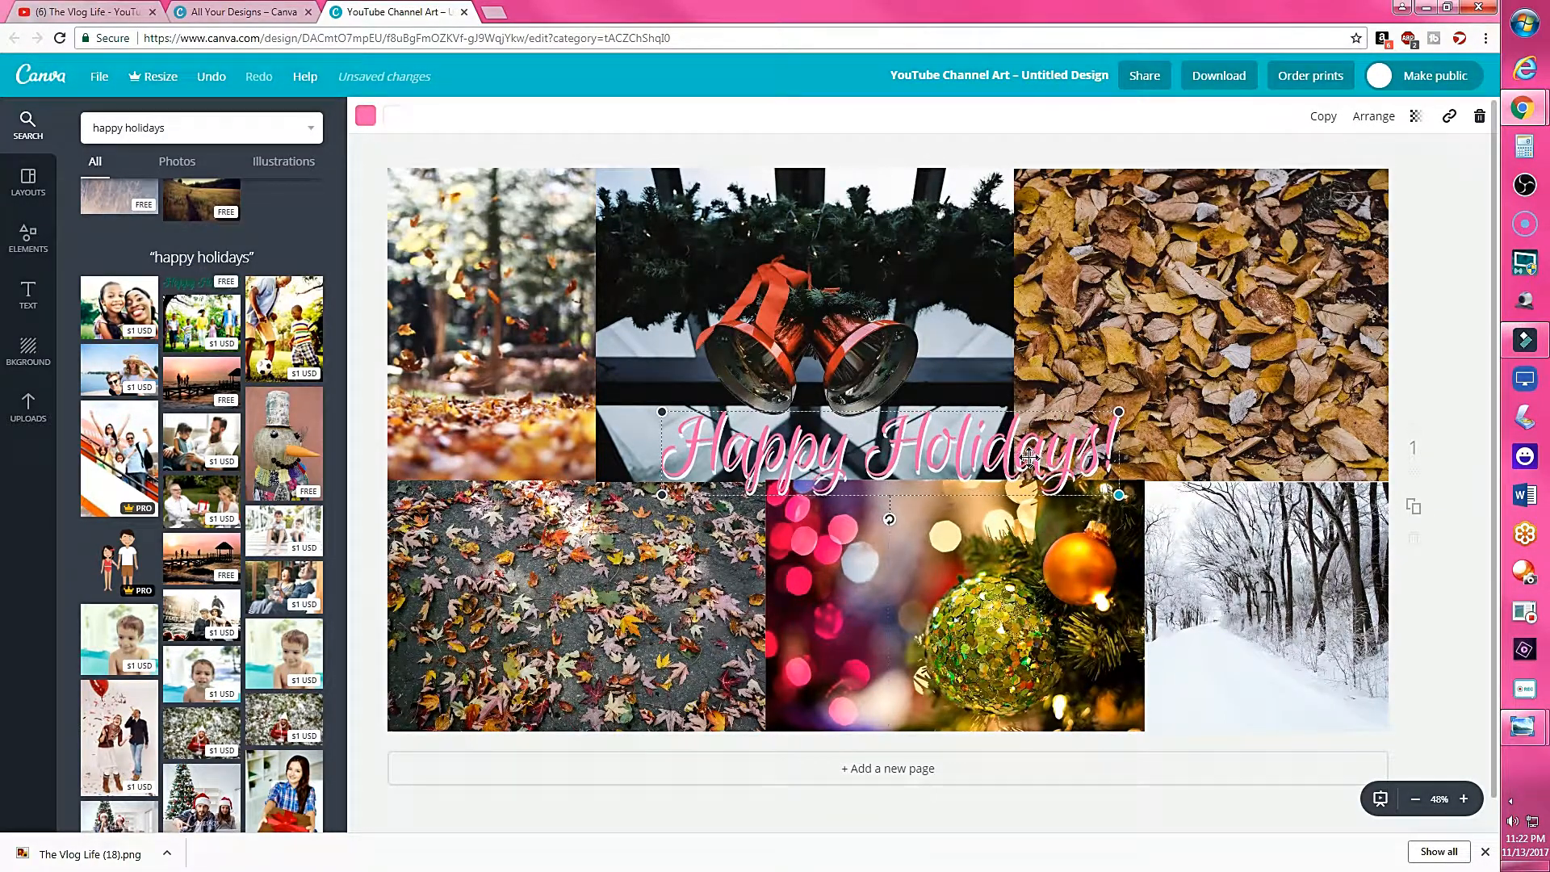
left_click_drag(1026, 453, 1003, 437)
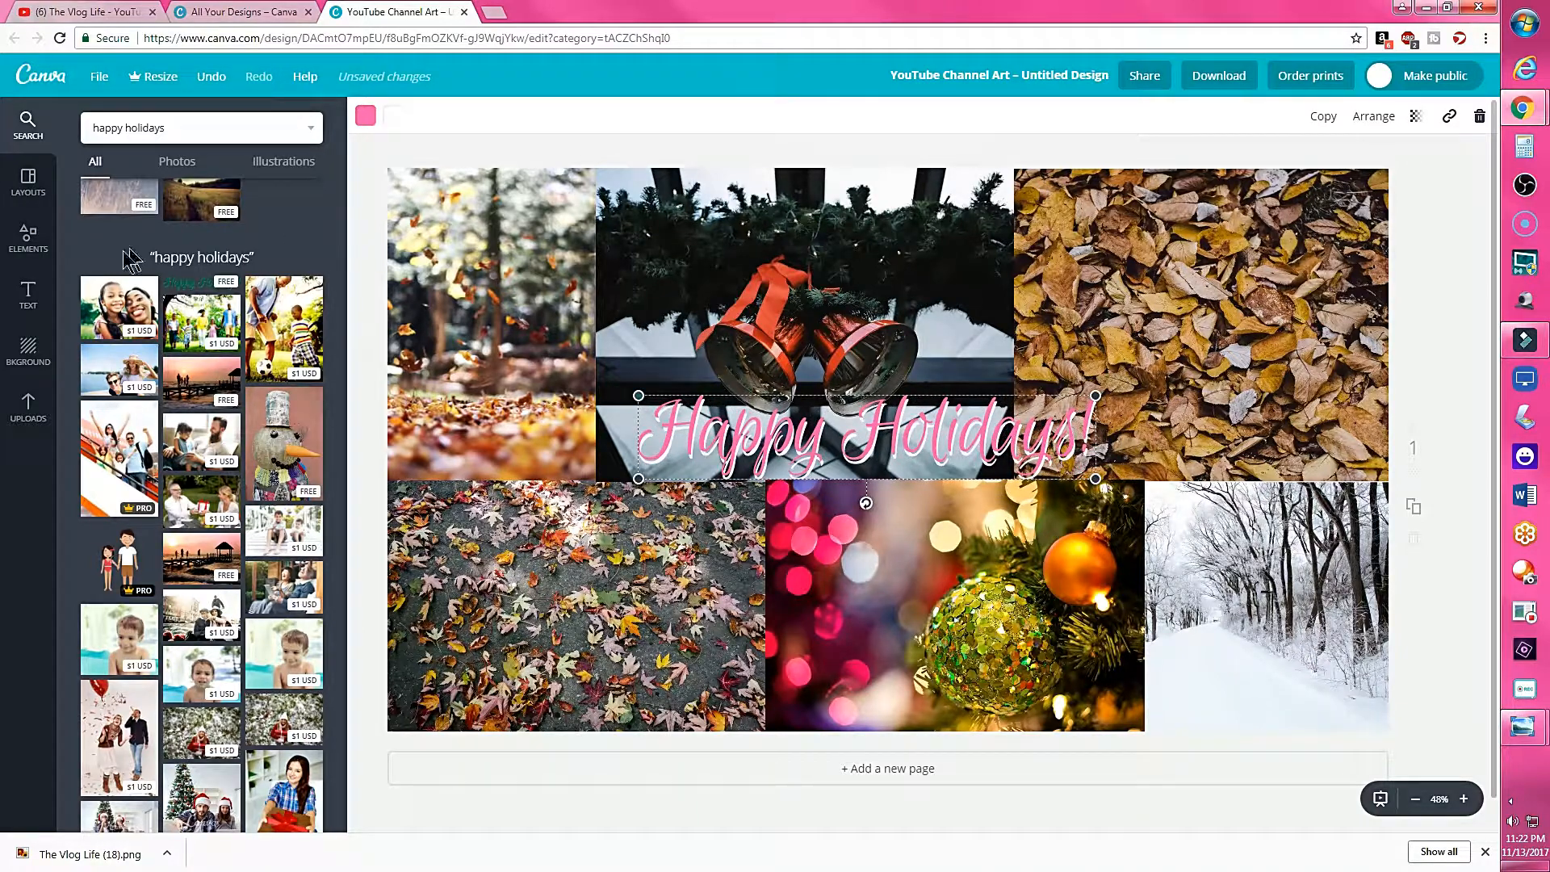
- Add a body text box over the collage's centre and replace its placeholder with "THE VLOG LIFE"
left_click(33, 295)
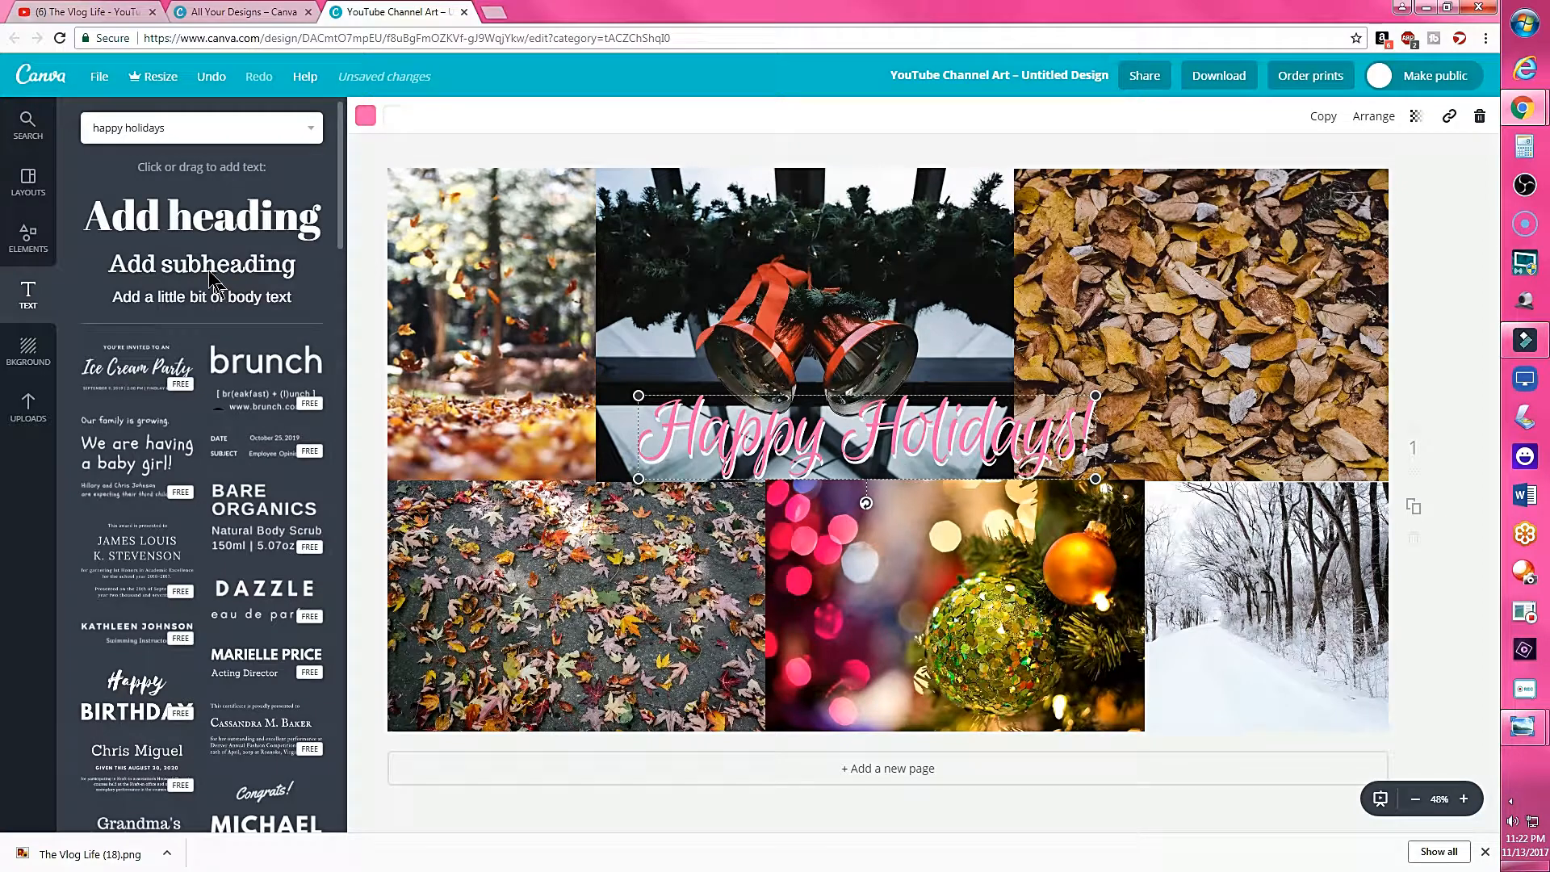
left_click(207, 299)
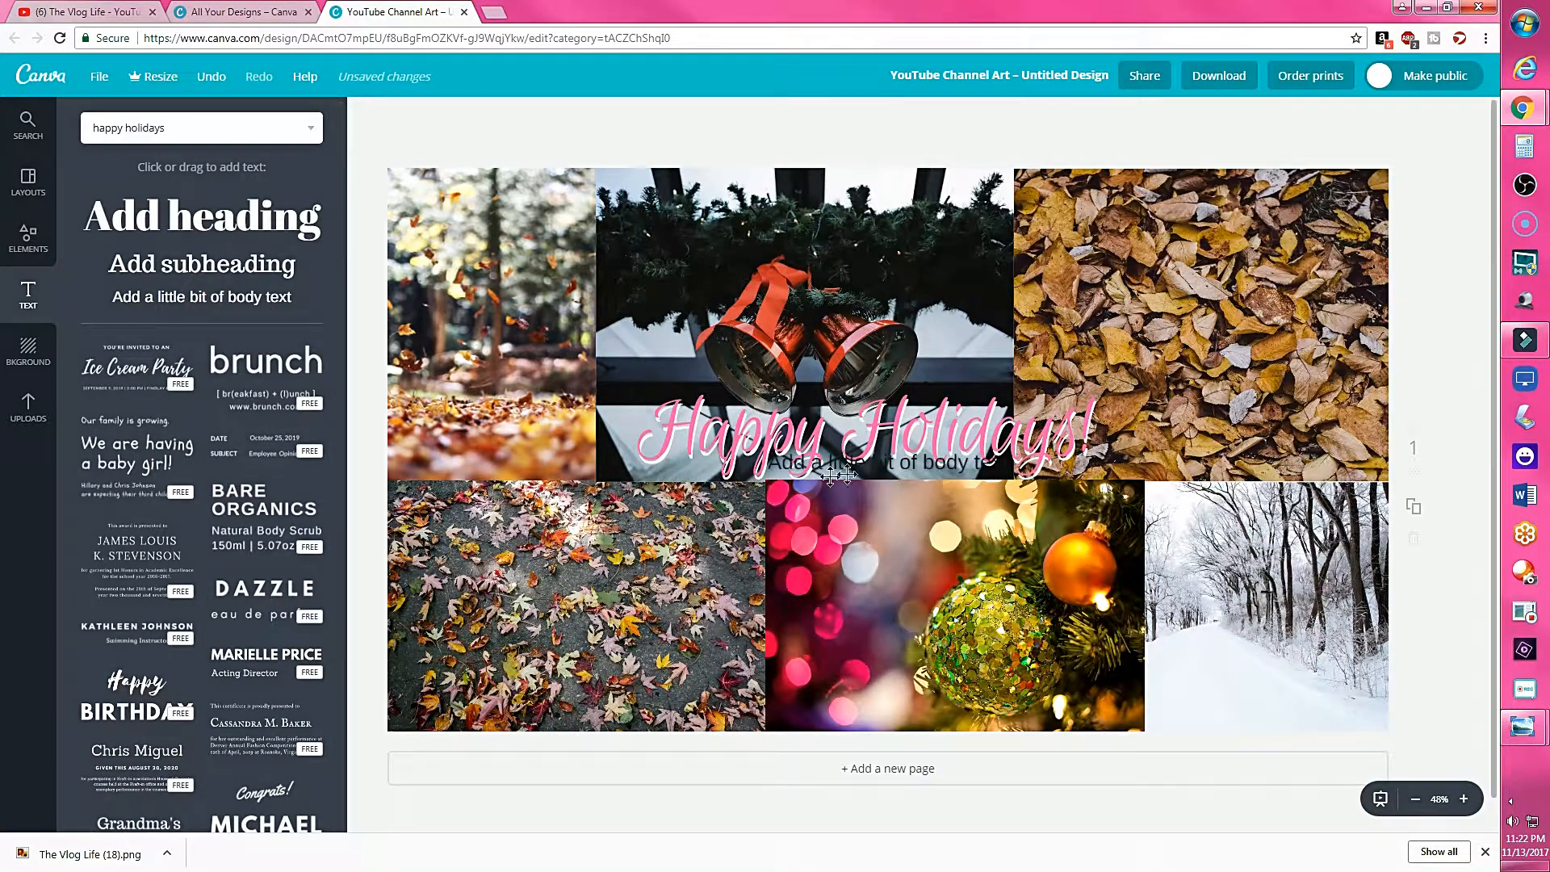
left_click(888, 470)
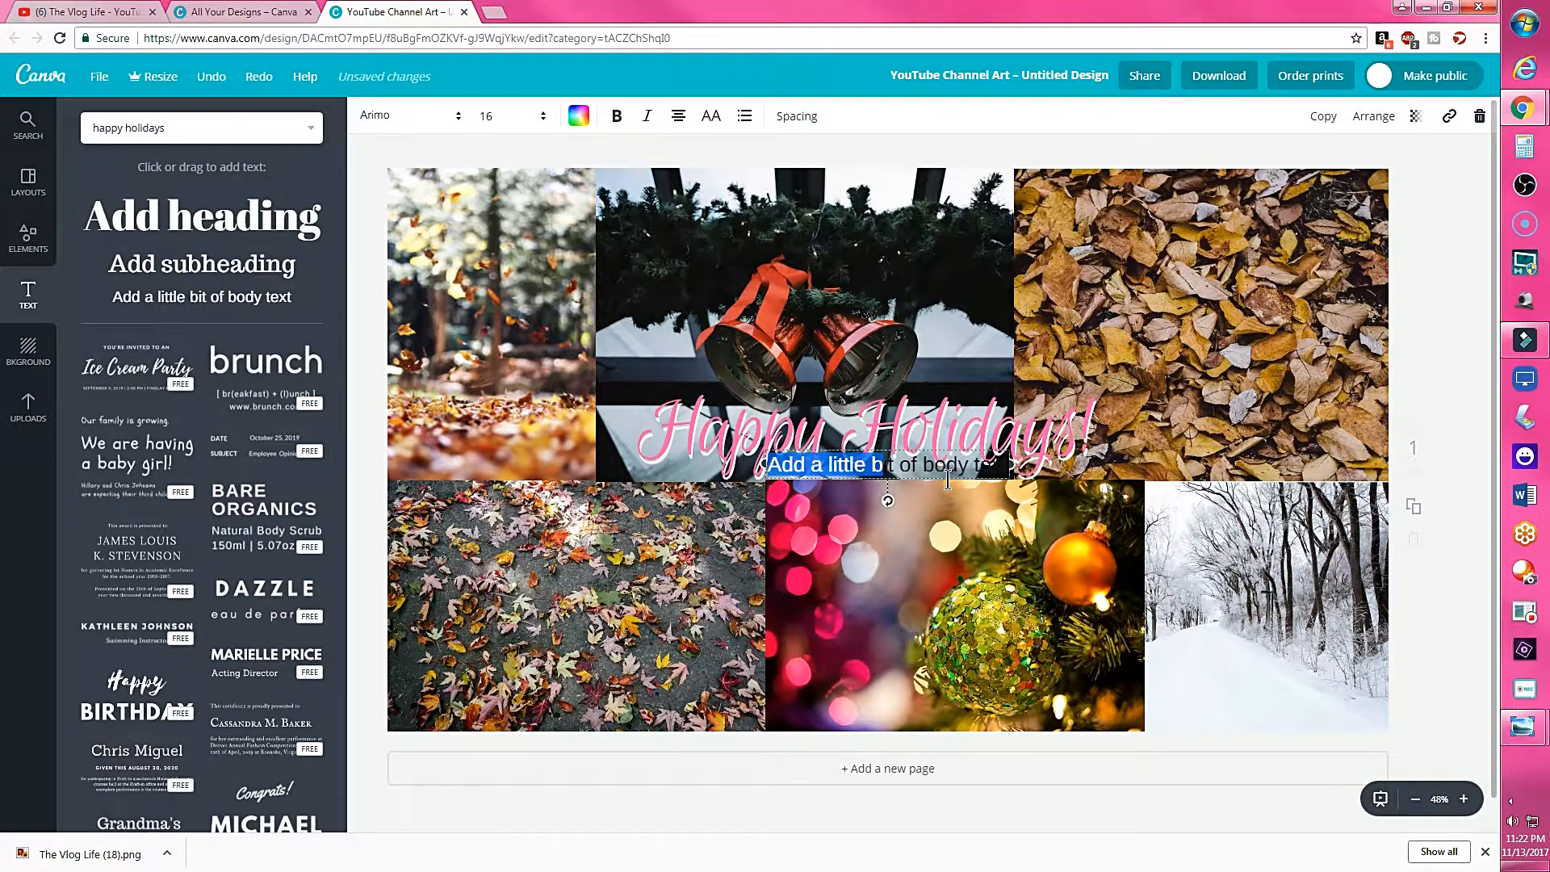
left_click_drag(1003, 466, 614, 440)
key("BackSpace")
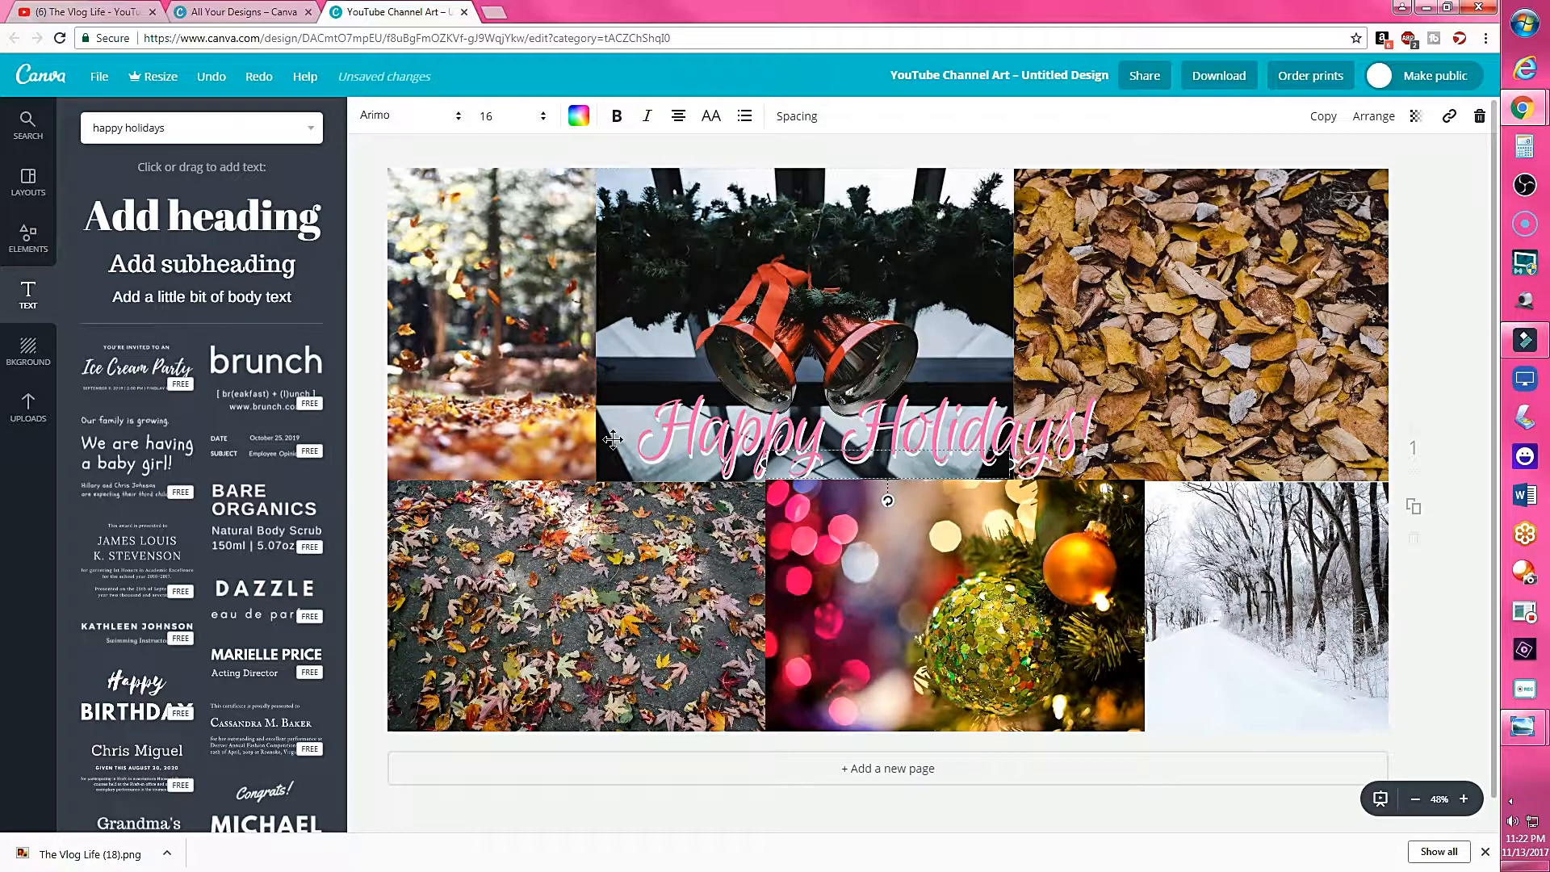
type("THE VLOG LIFE")
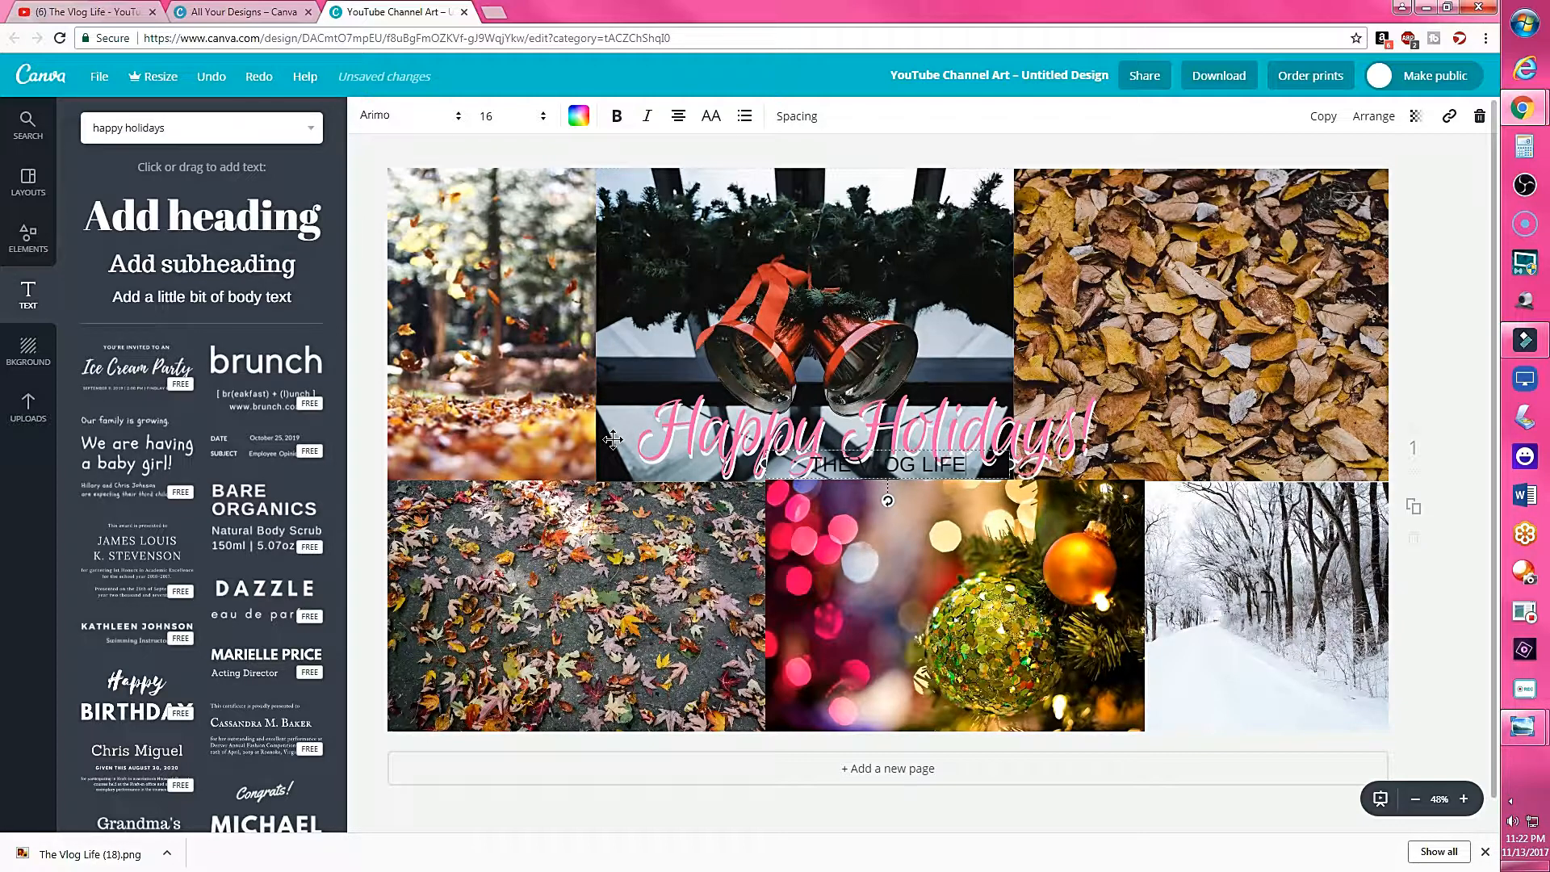
- Set the "THE VLOG LIFE" text to size 24 and colour it purple
key("ctrl+a")
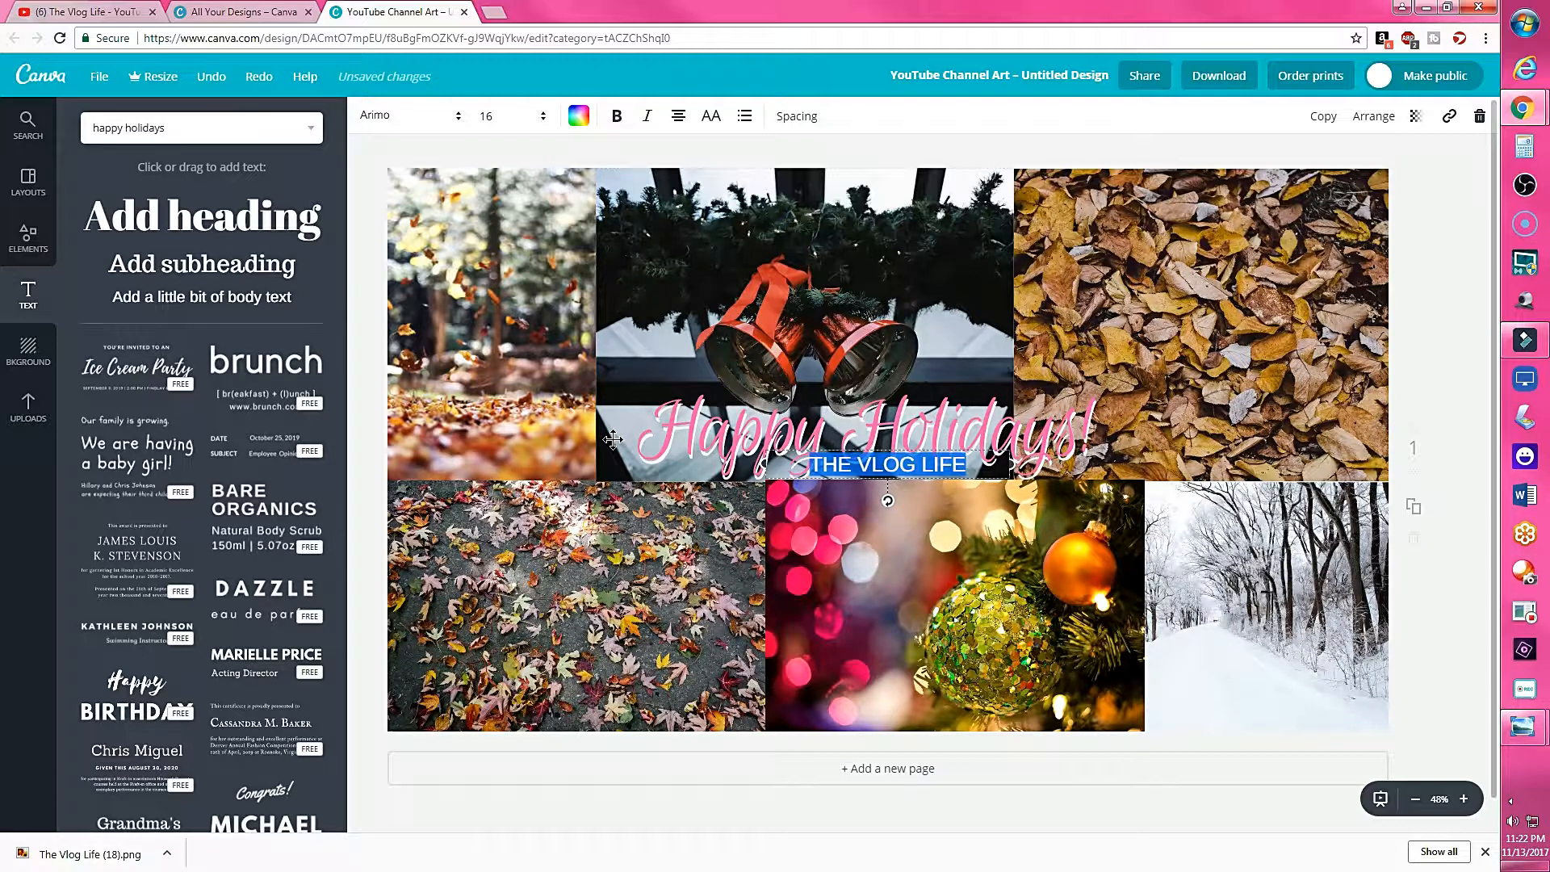
left_click(533, 118)
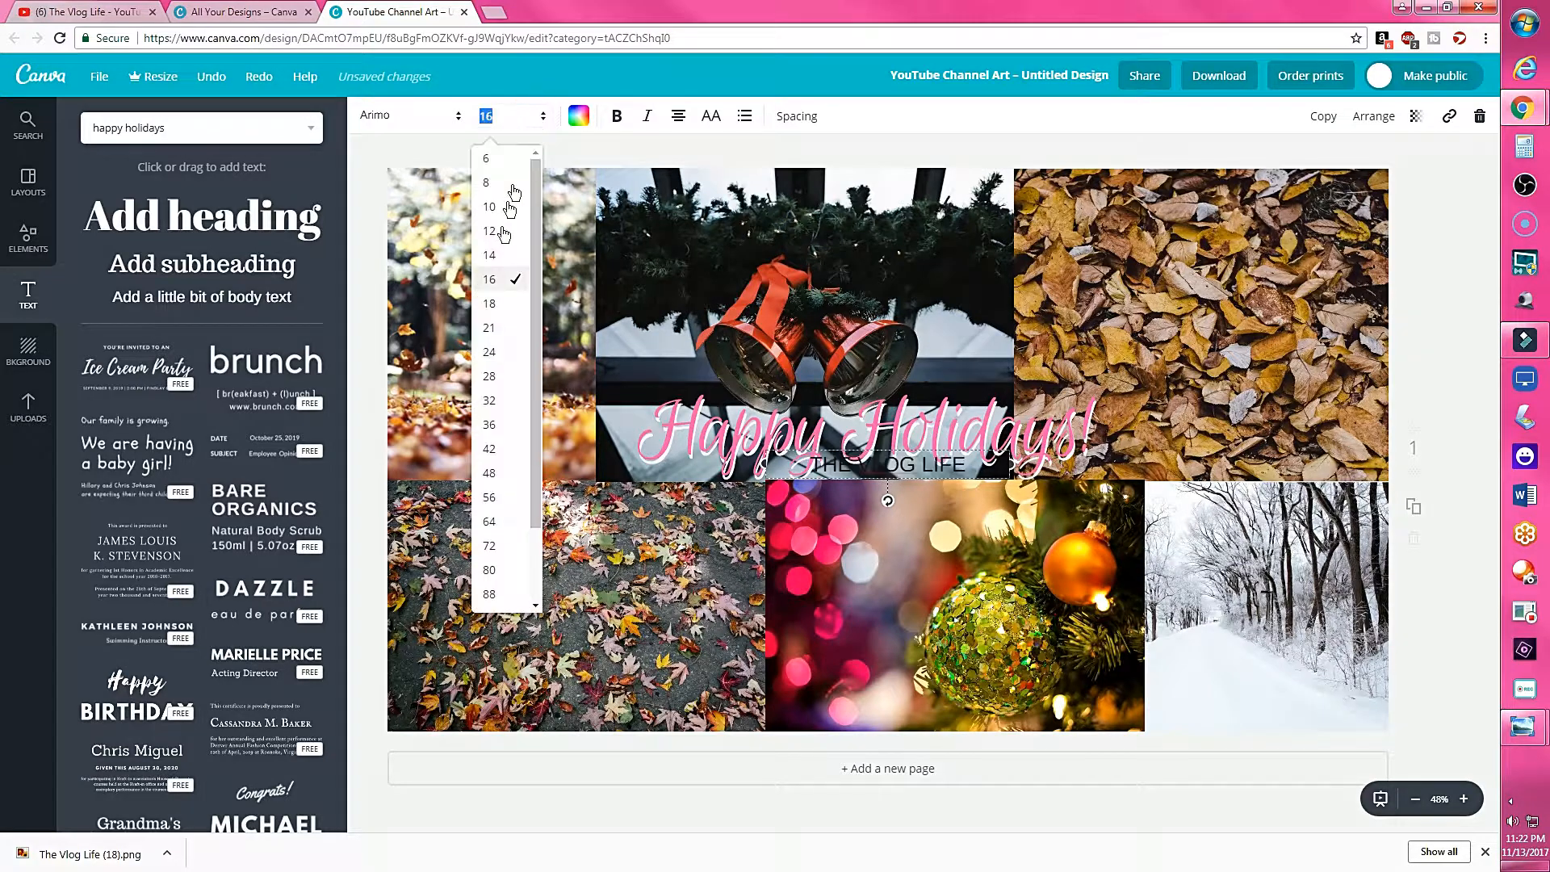
left_click(493, 354)
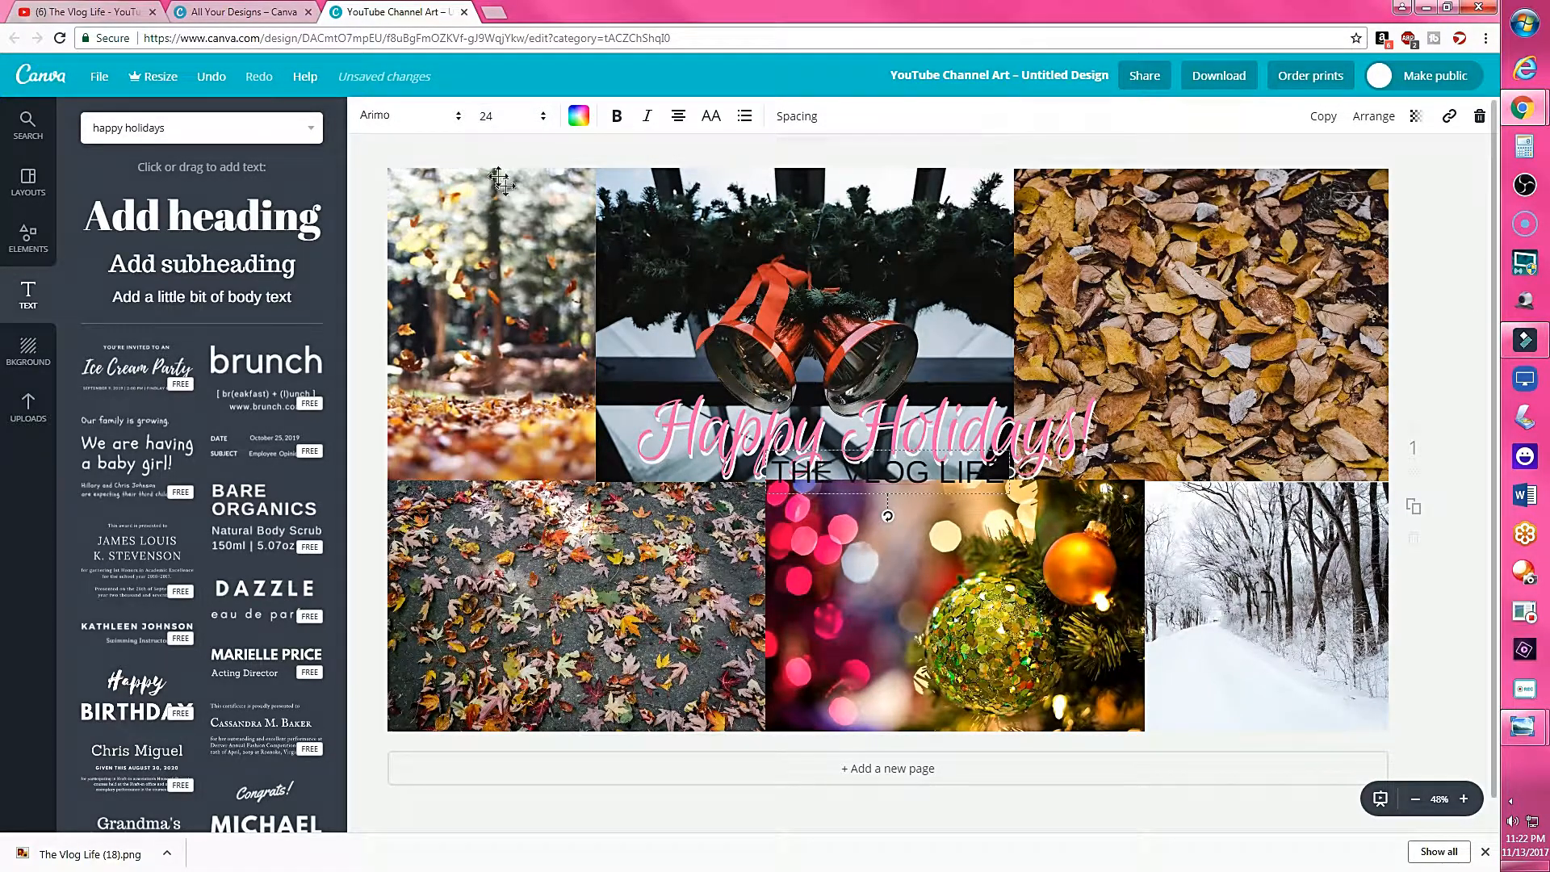
left_click(578, 117)
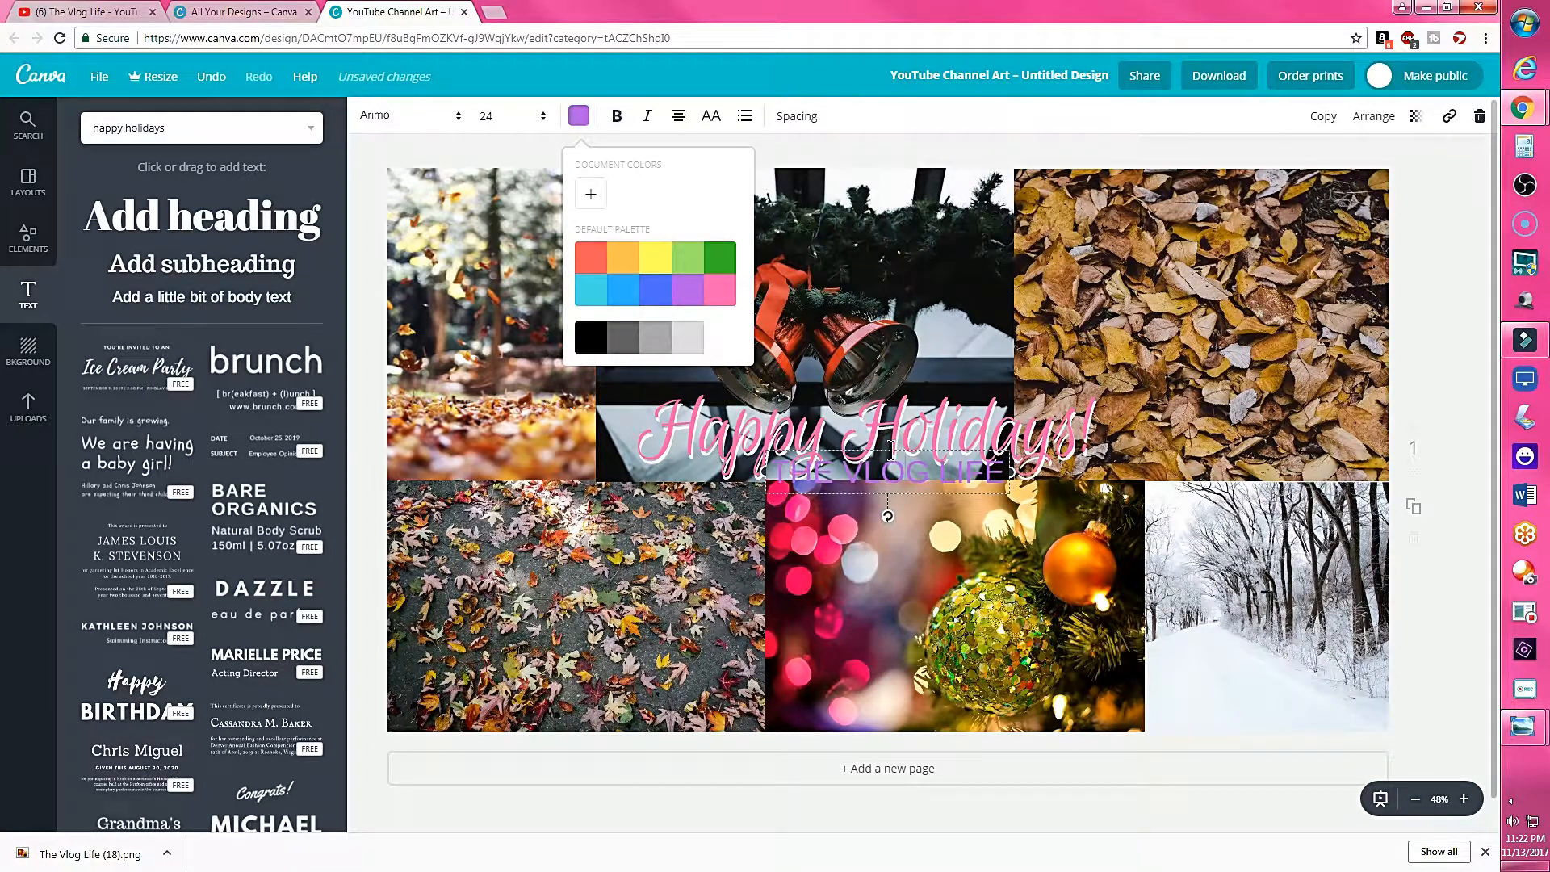
- Move the "THE VLOG LIFE" text slightly down beneath the holiday greeting and make it bold
mouse_move(890, 448)
left_mouse_down()
mouse_move(904, 460)
mouse_move(878, 459)
left_mouse_up()
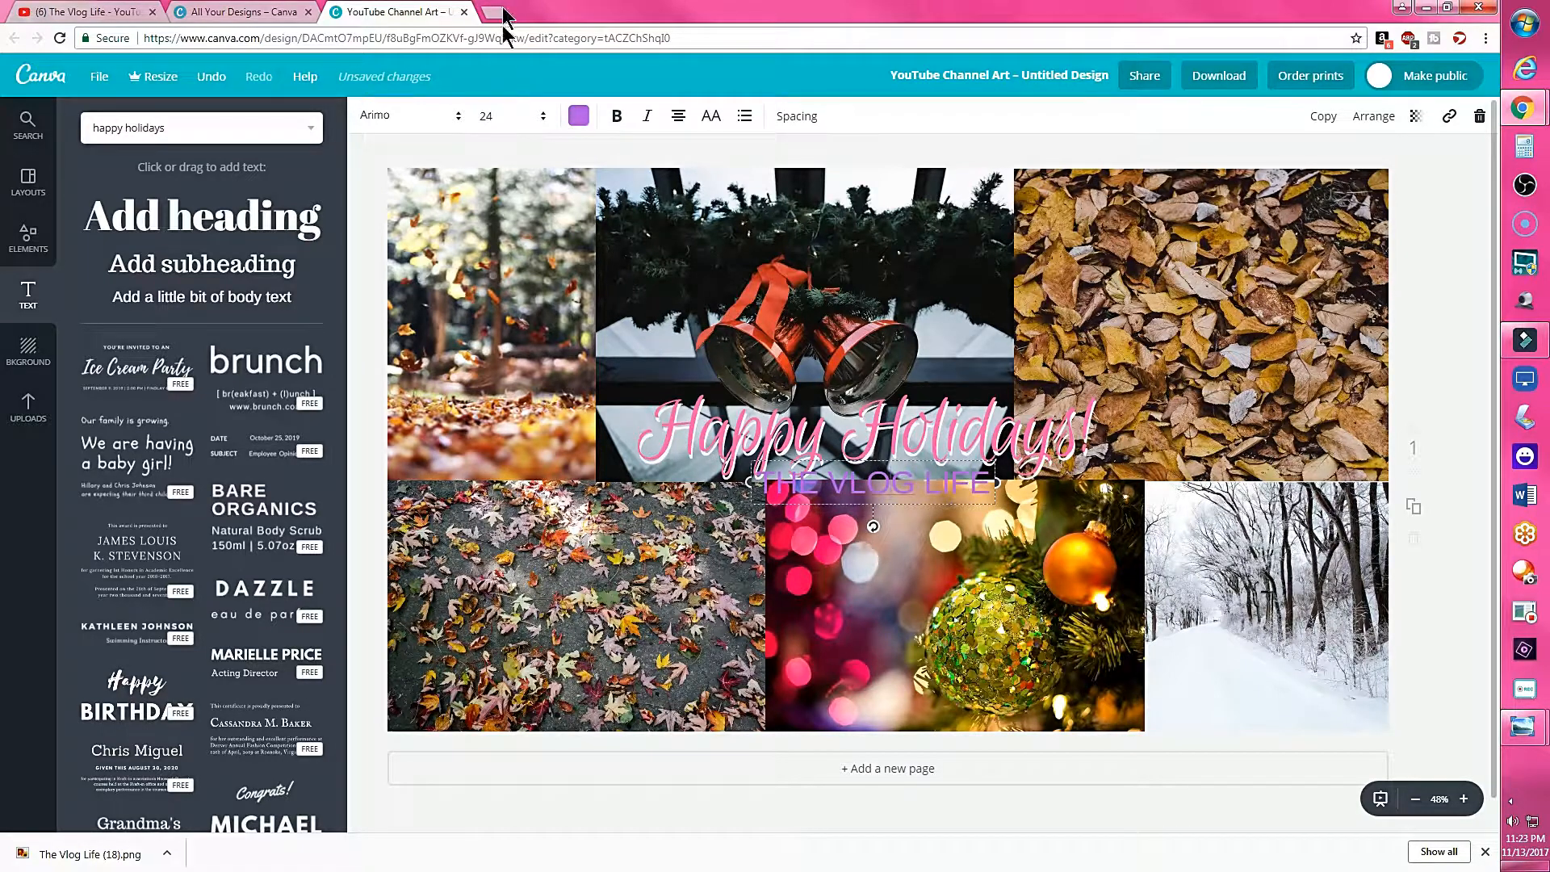
left_click(619, 117)
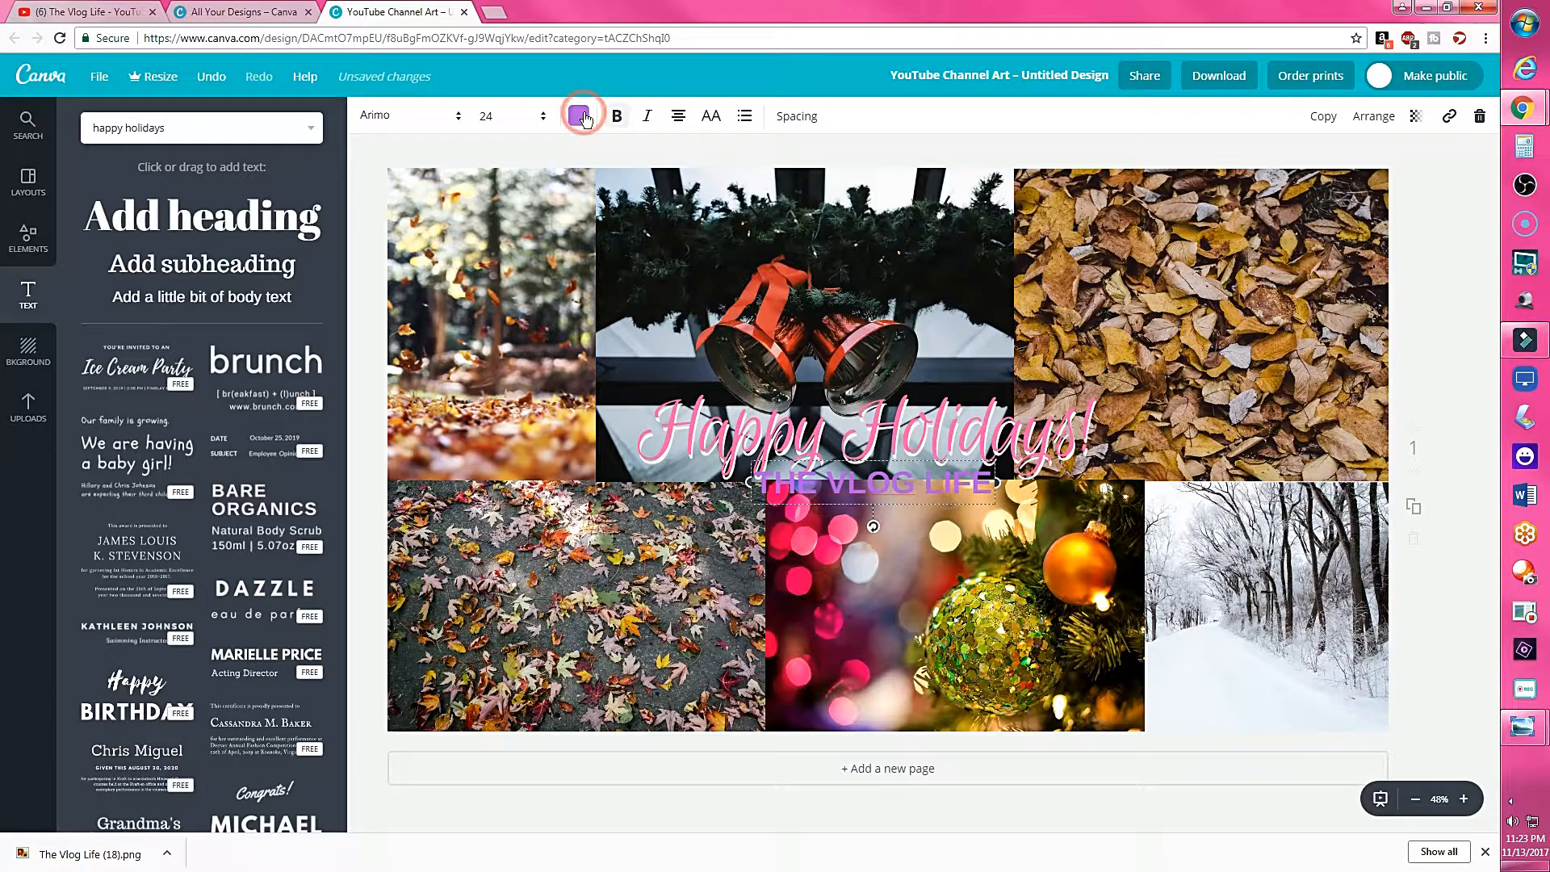
- Recolour the "THE VLOG LIFE" text white and move it slightly down beneath the holiday greeting
left_click(585, 120)
left_click(720, 292)
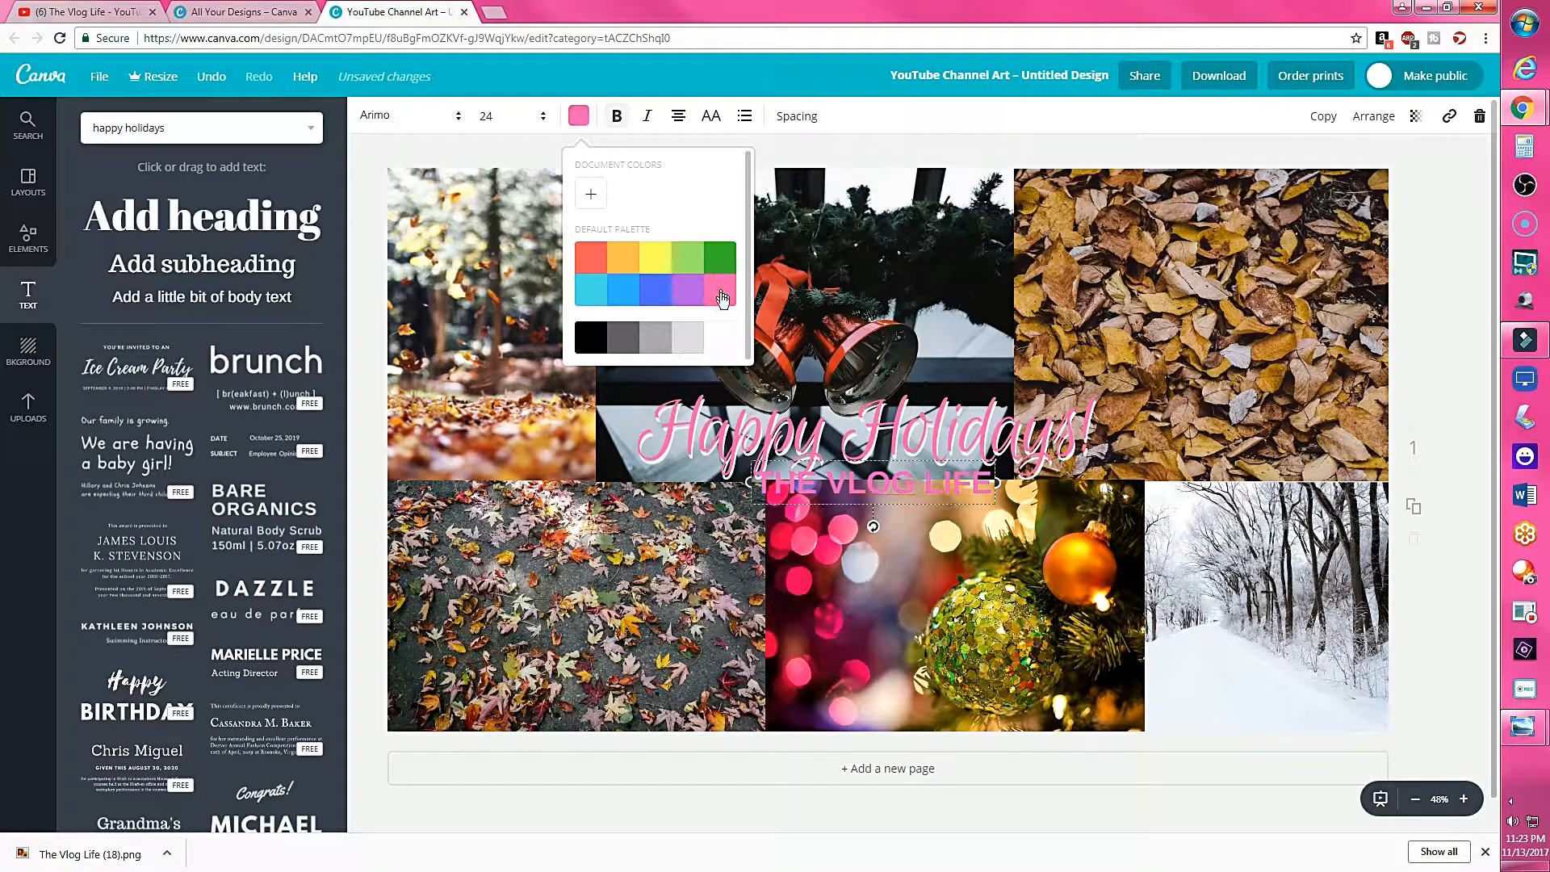
left_click(721, 331)
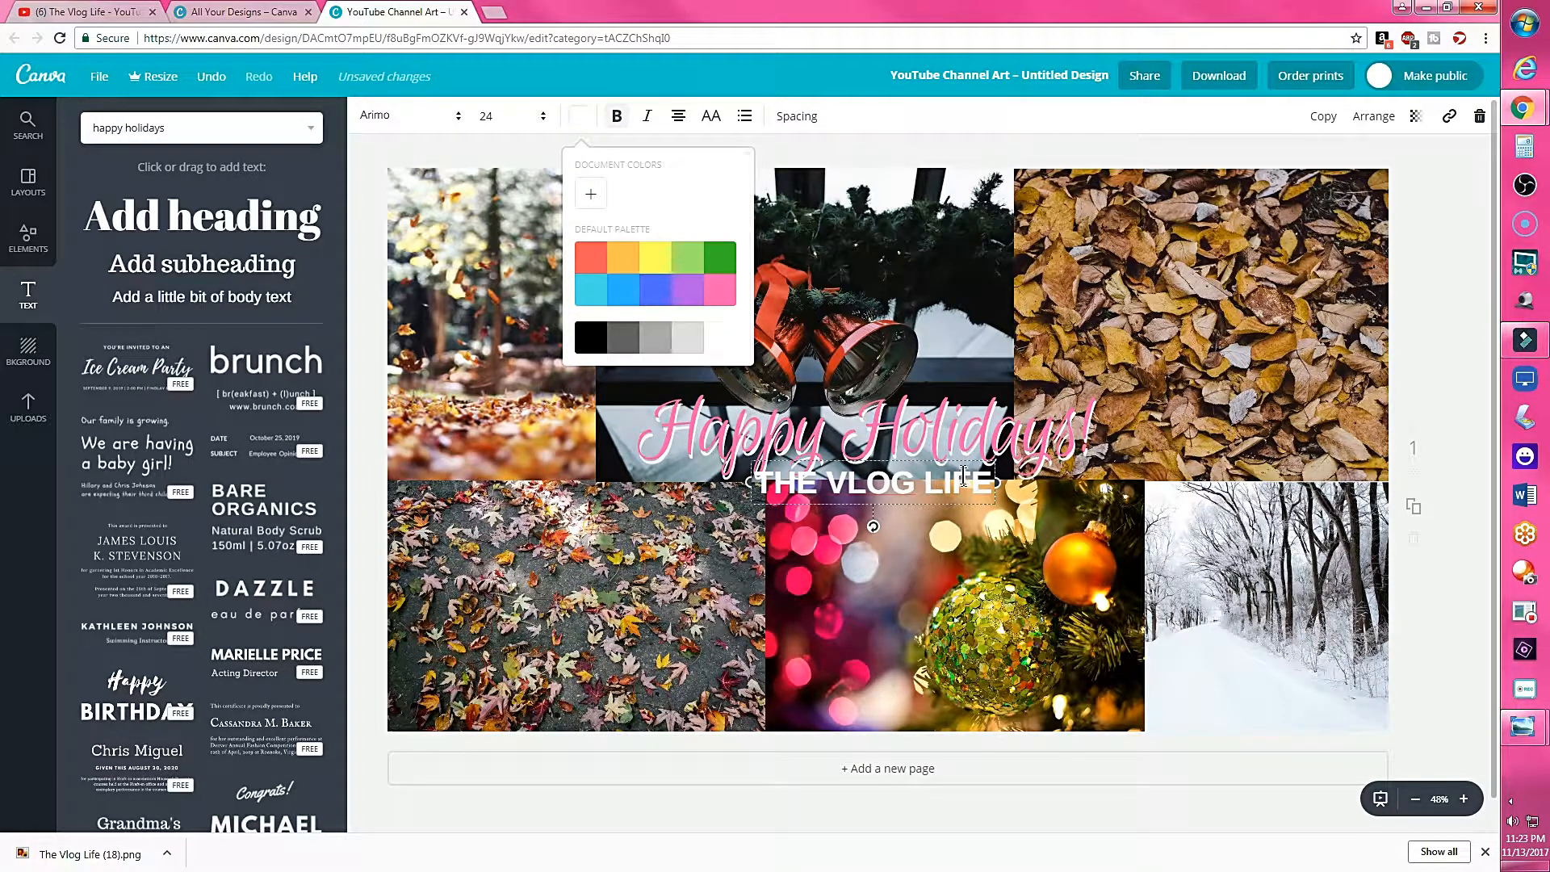
mouse_move(963, 458)
left_mouse_down()
mouse_move(946, 468)
mouse_move(967, 467)
left_mouse_up()
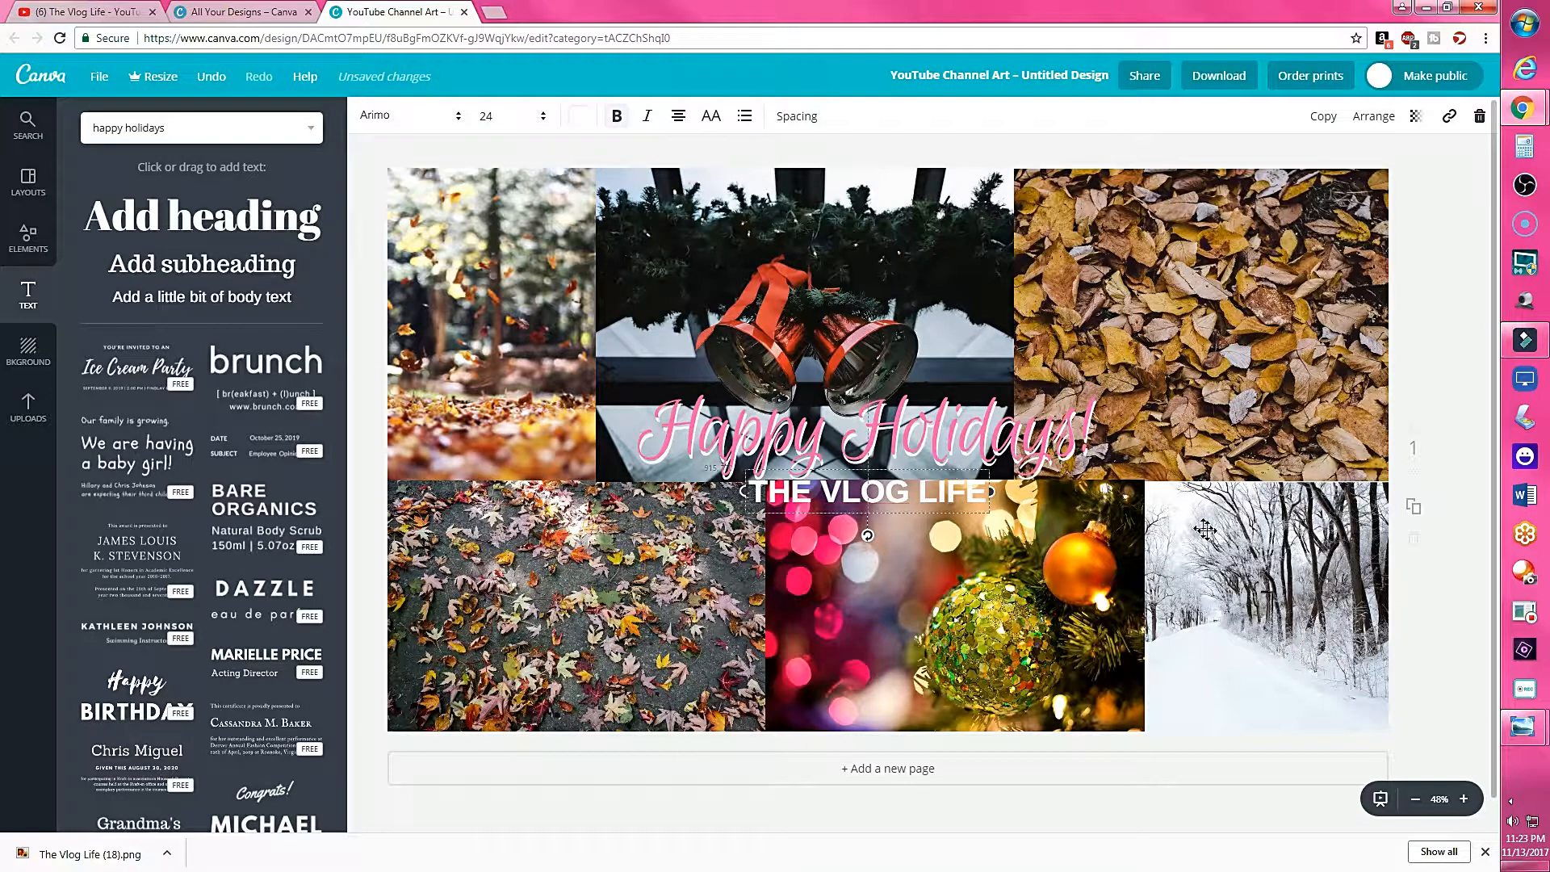
left_click(1438, 404)
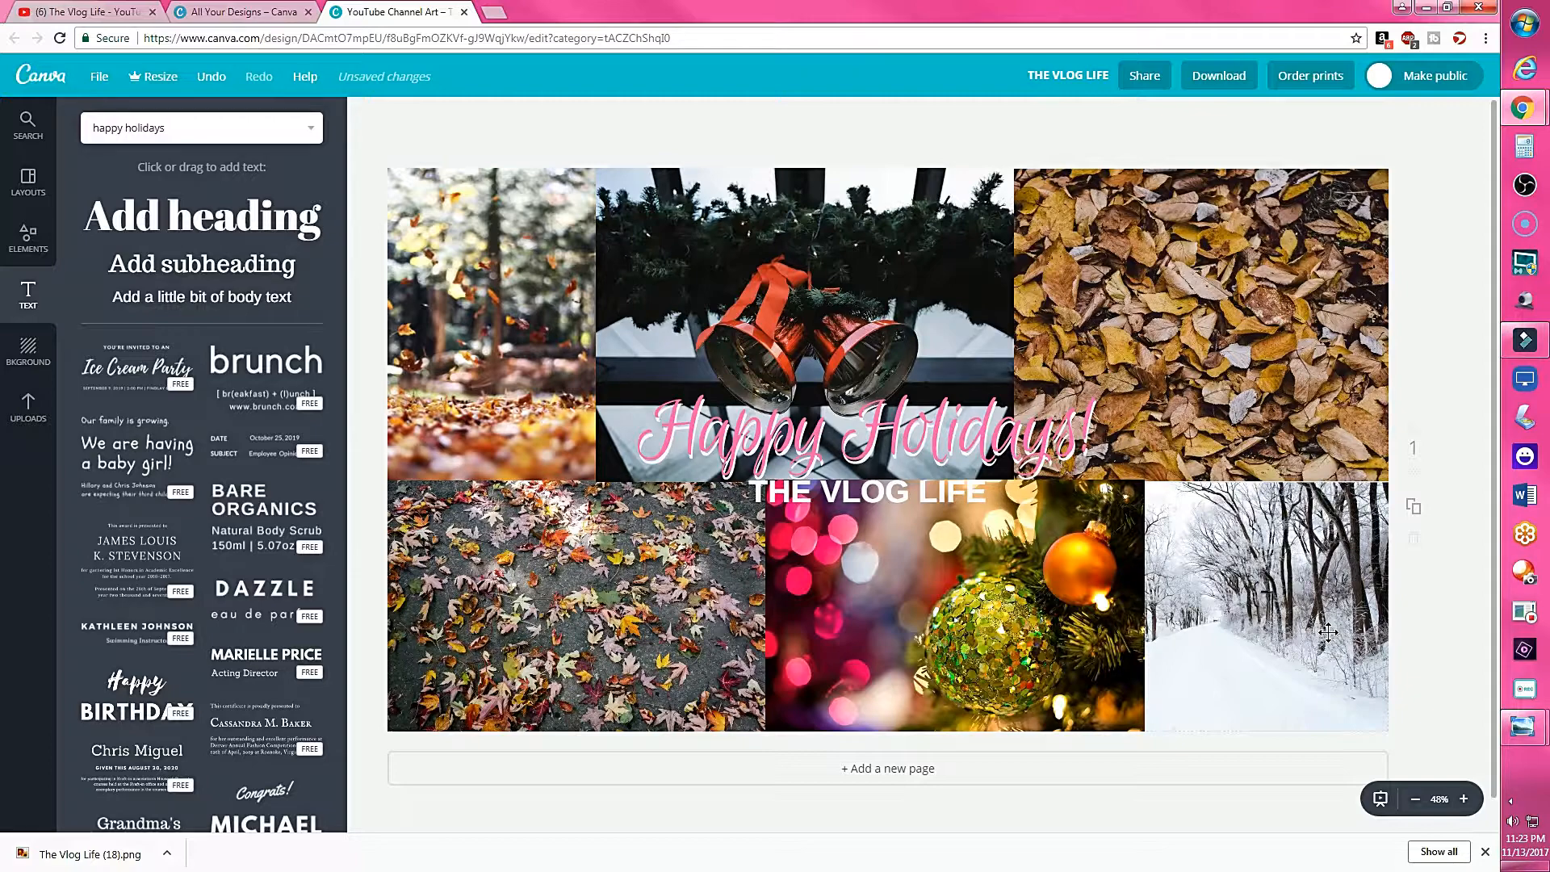
- Download the finished channel art as a PNG file and dismiss the browser's earlier download notice
left_click(1221, 79)
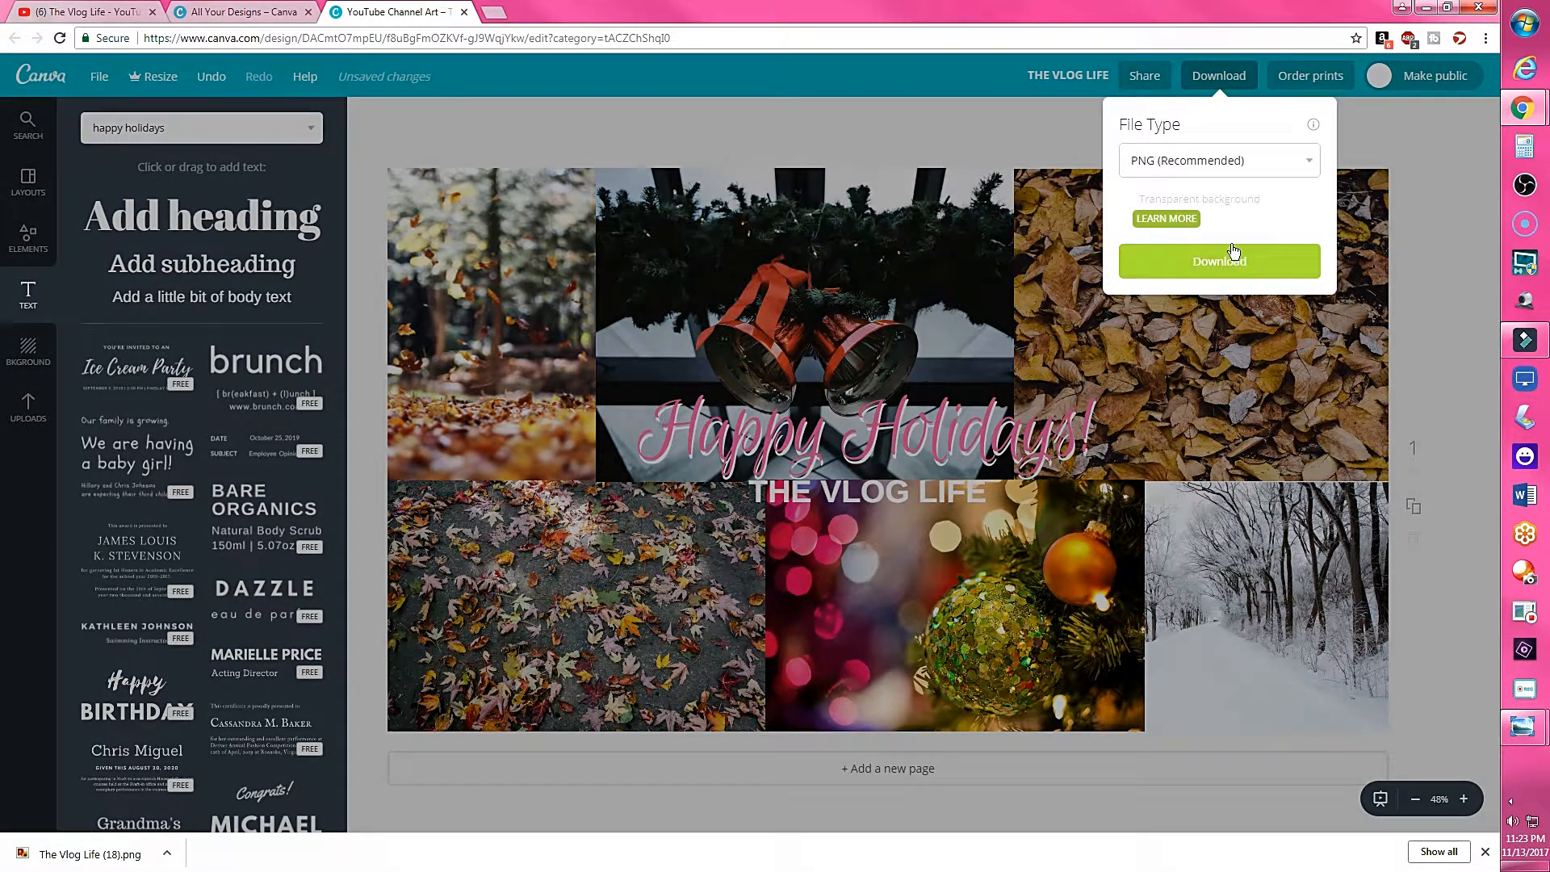
left_click(1248, 161)
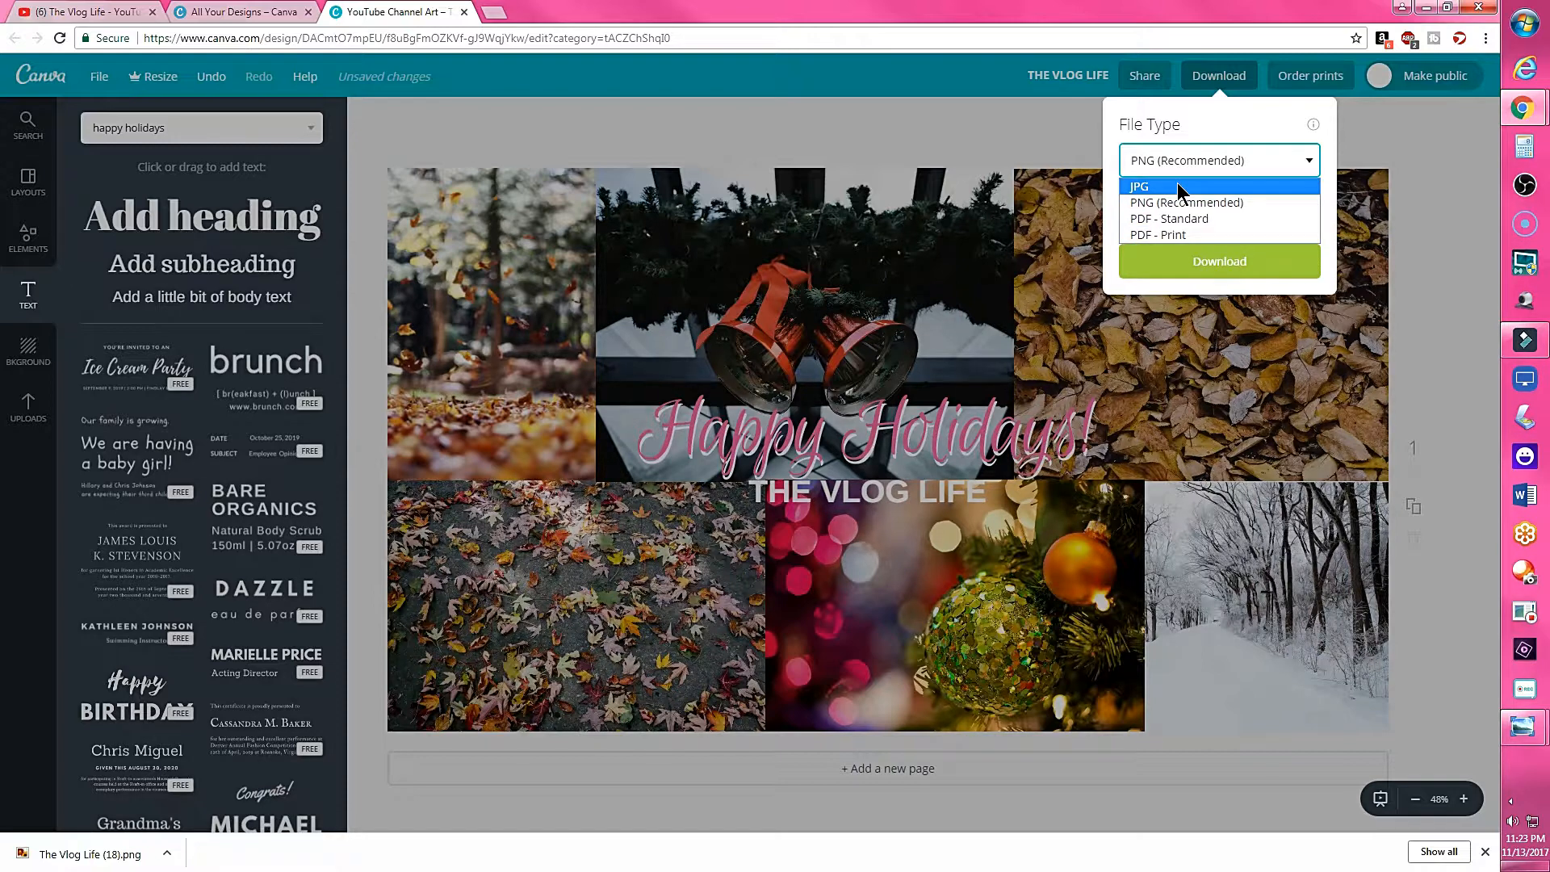
left_click(1178, 200)
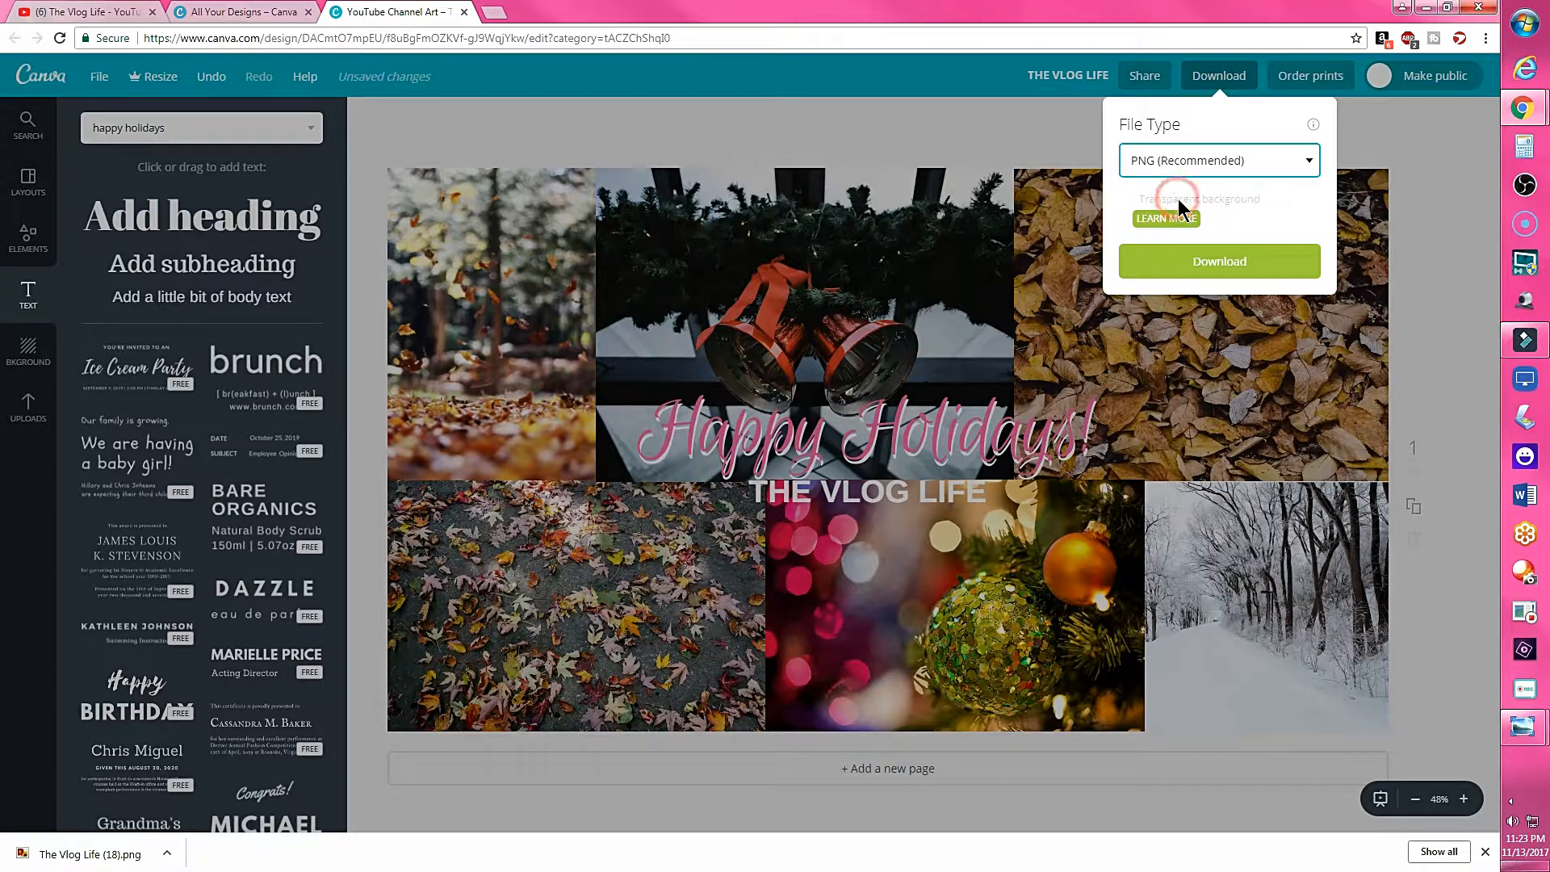
left_click(1225, 262)
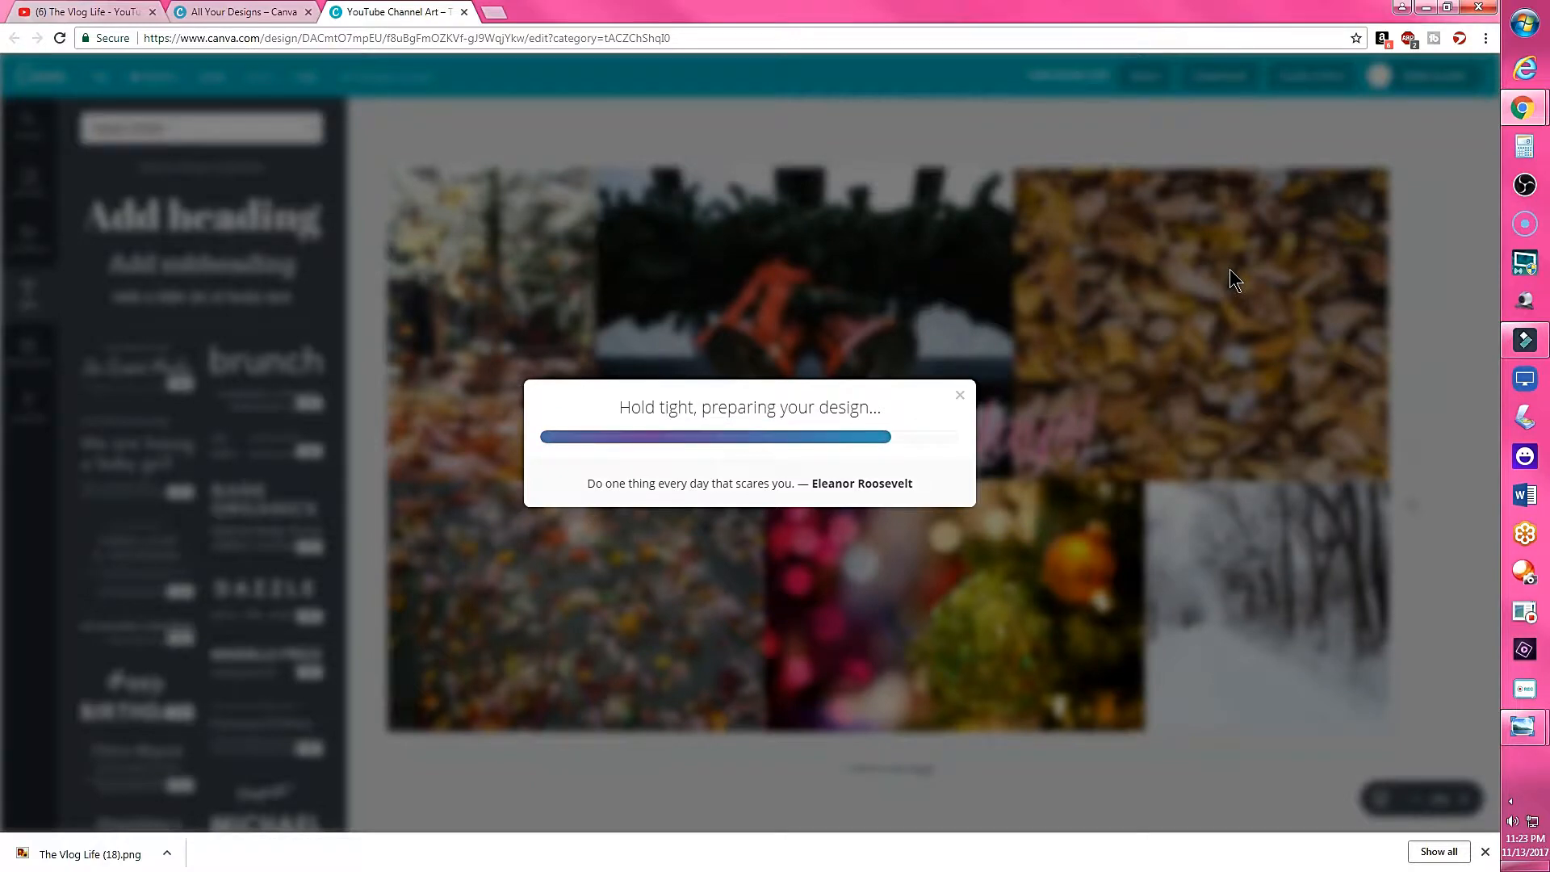
left_click(1484, 851)
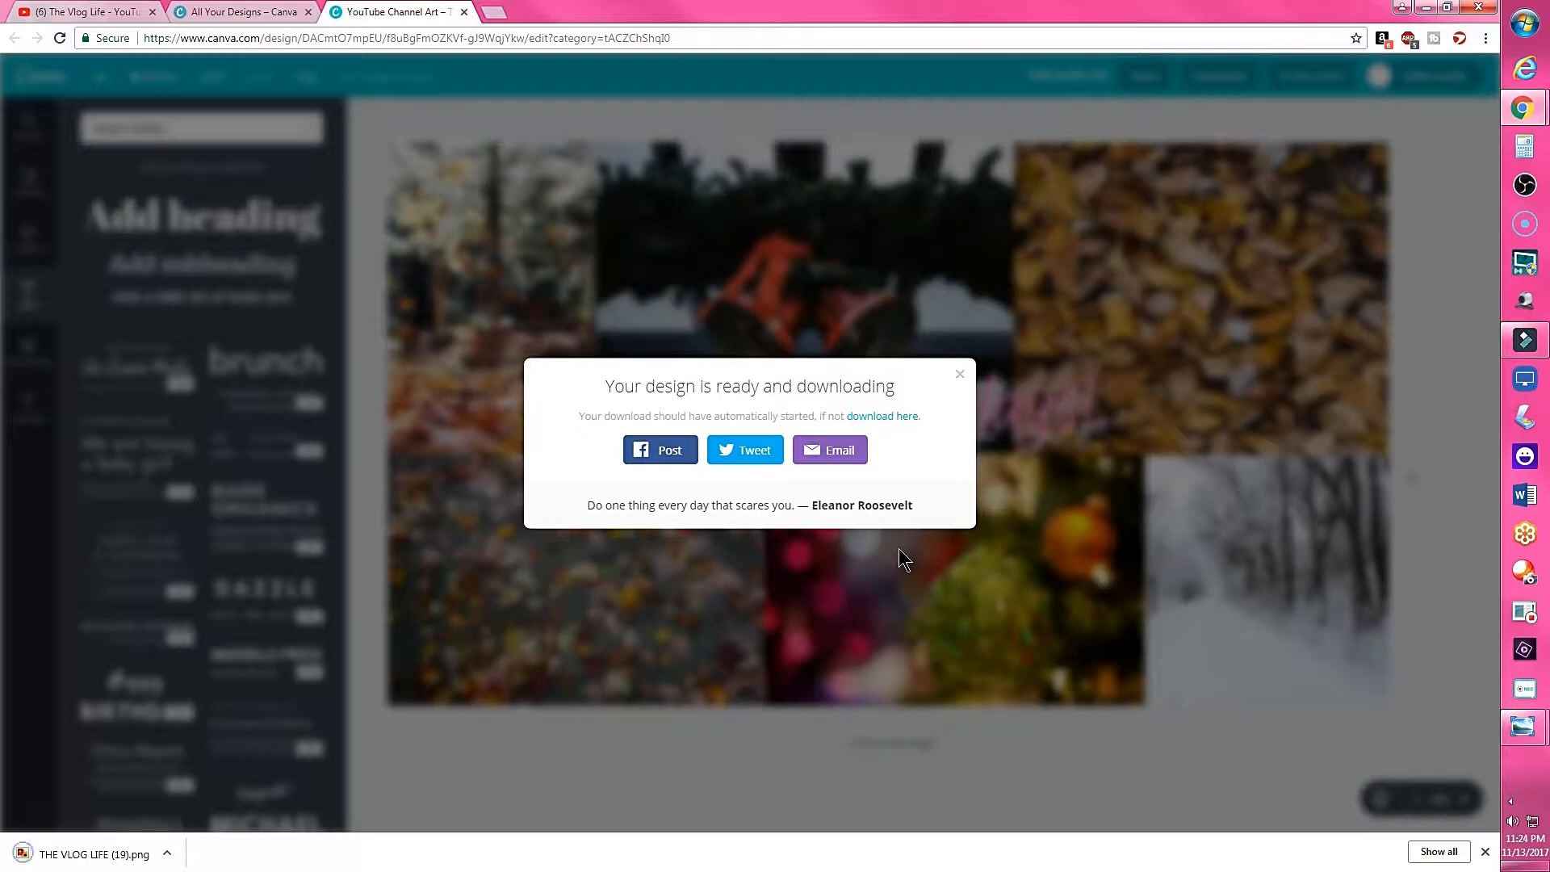
- Open the downloaded THE VLOG LIFE (19).png and save a copy of it to the desktop
left_click(73, 849)
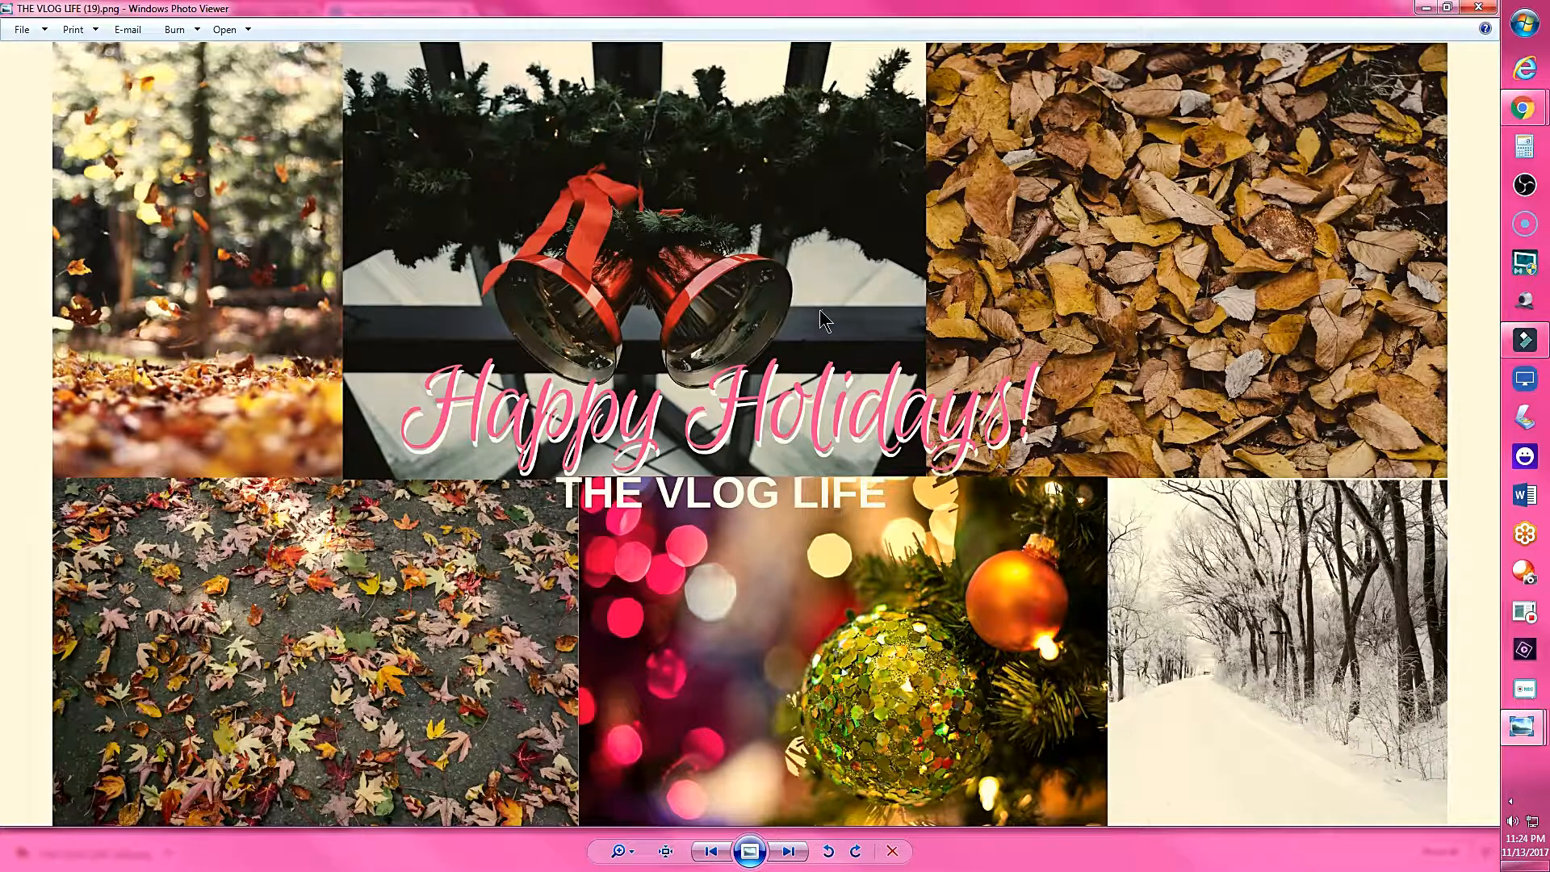
left_click(34, 31)
left_click(52, 65)
left_click(87, 144)
left_click(636, 426)
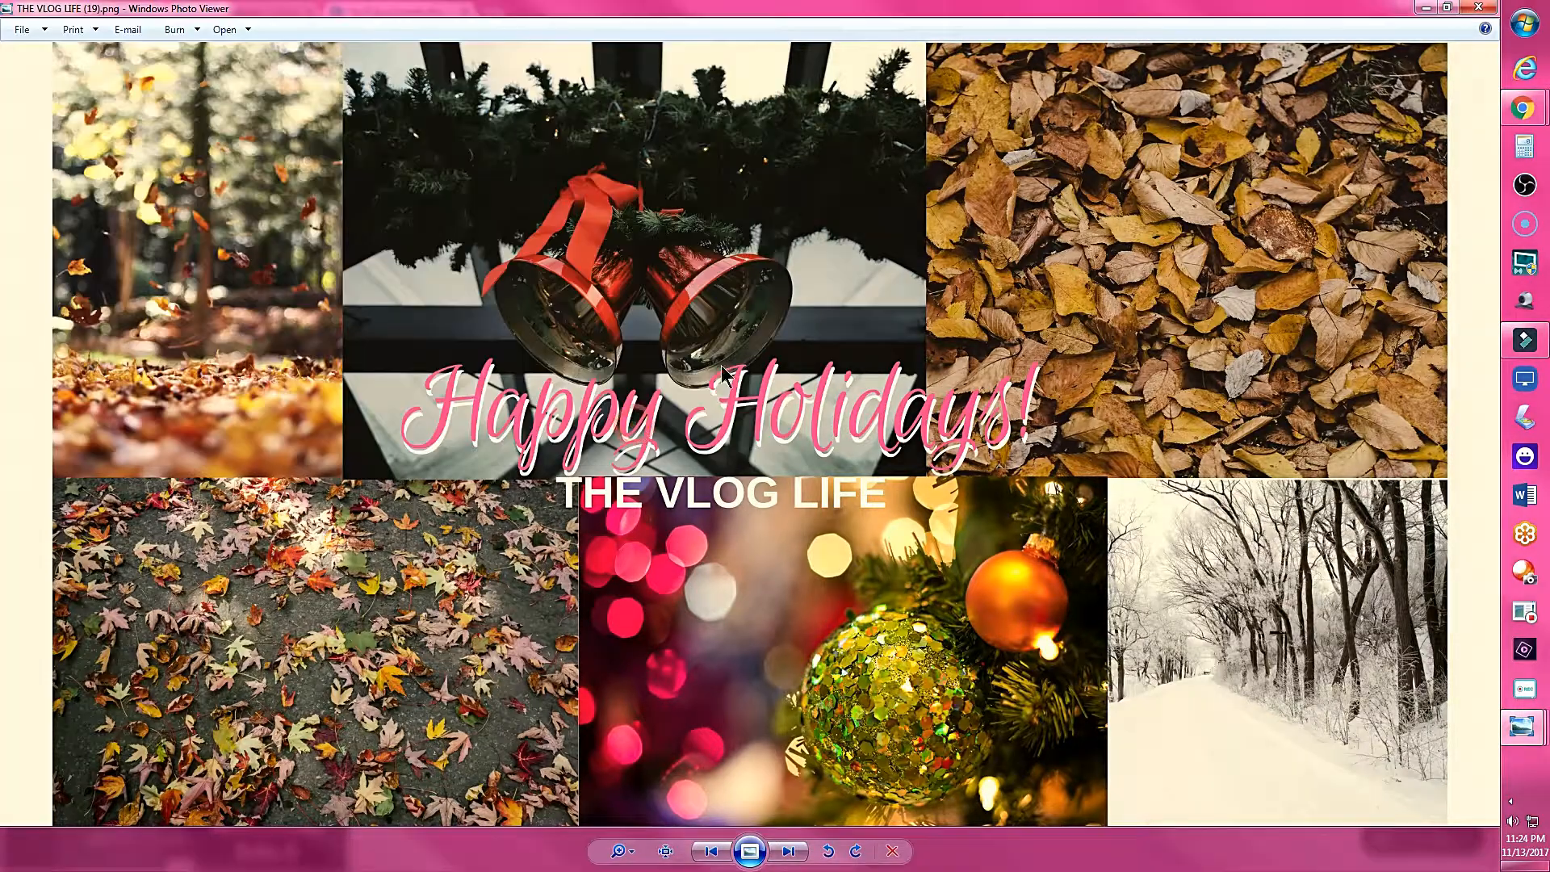
left_click(1425, 7)
- Switch to the YouTube channel page and upload THE VLOG LIFE (19).png from the desktop as channel art
left_click(65, 9)
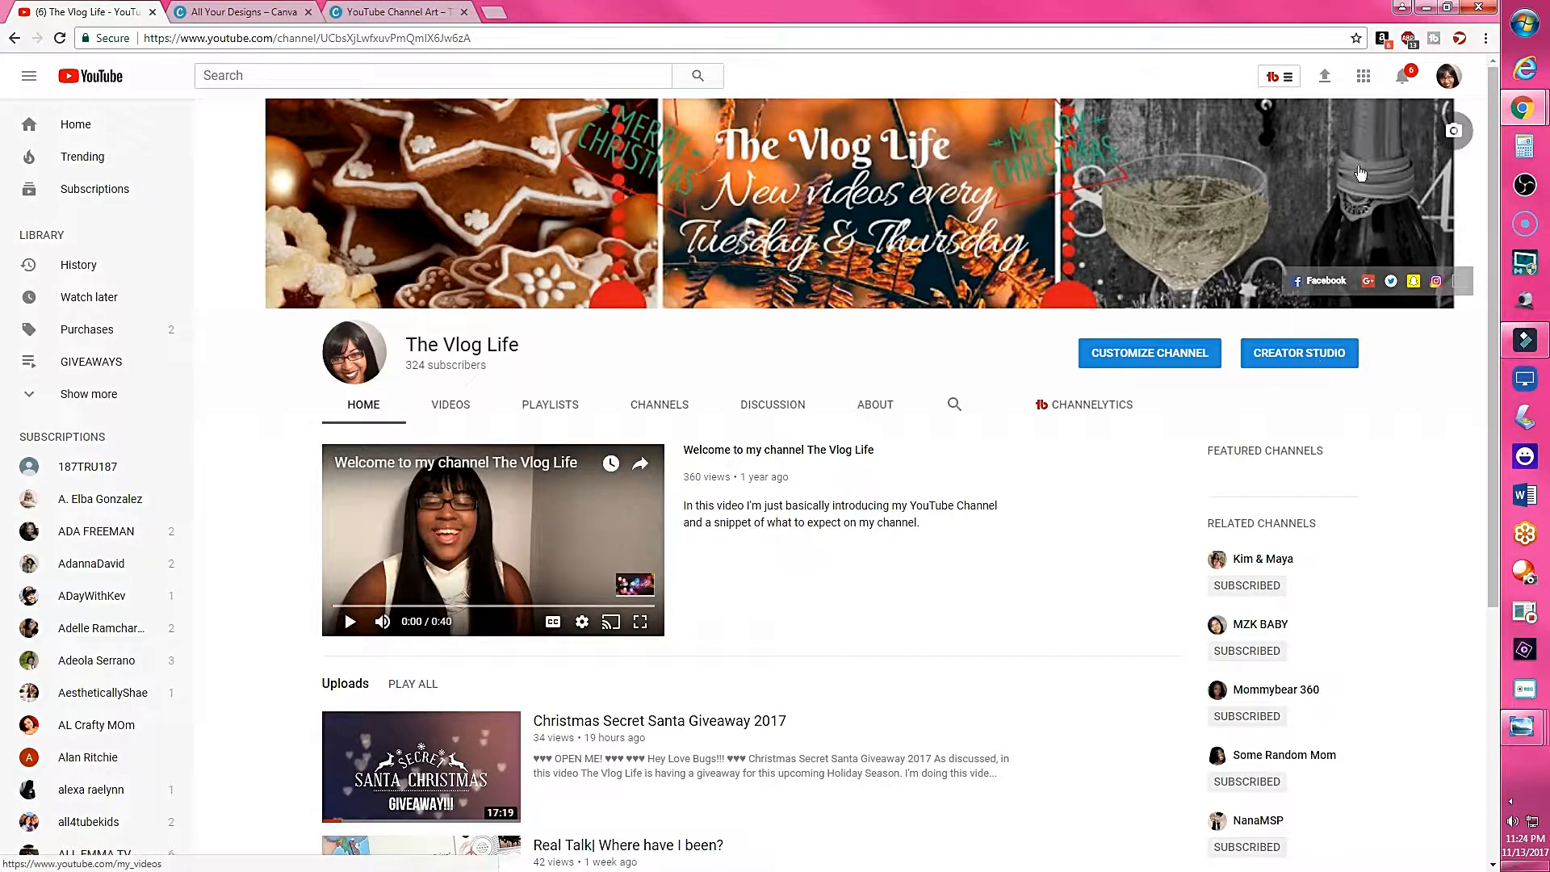
left_click(1452, 132)
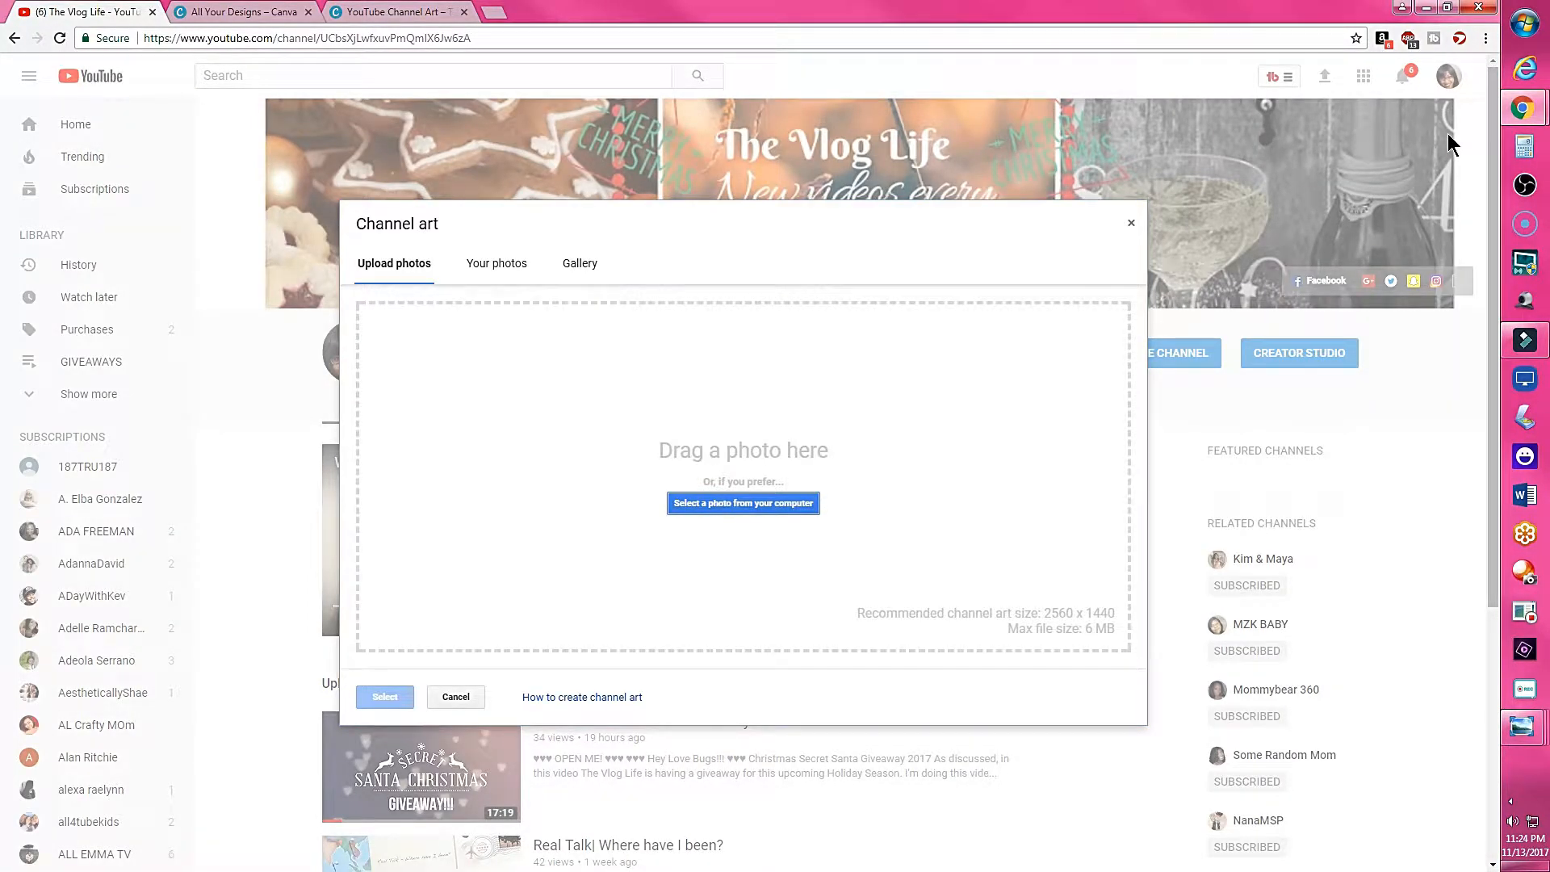
left_click(746, 503)
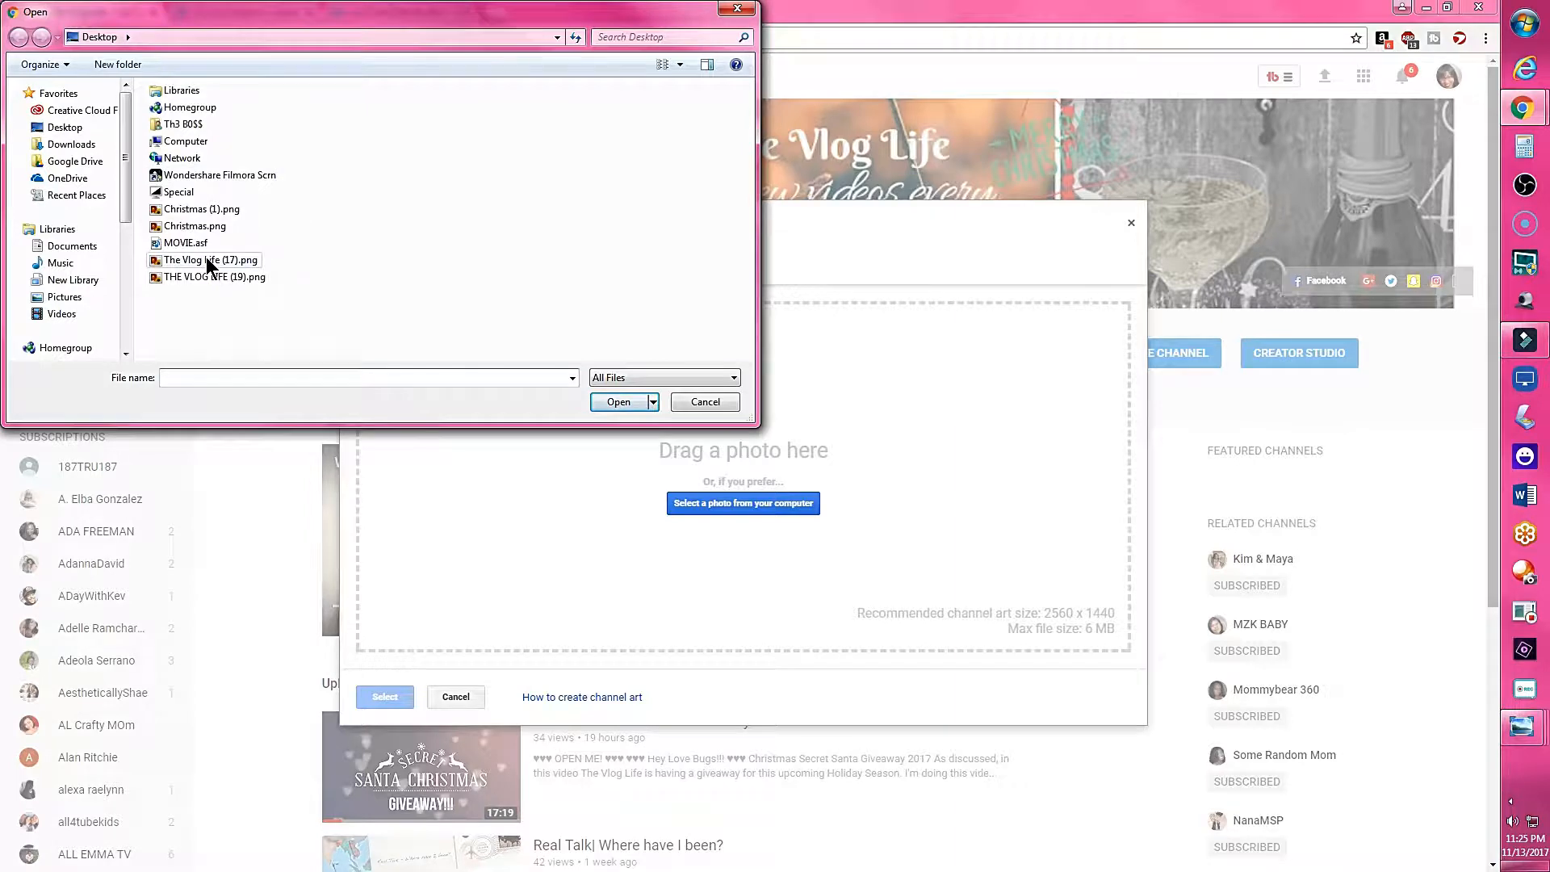
left_click(205, 256)
left_click(242, 278)
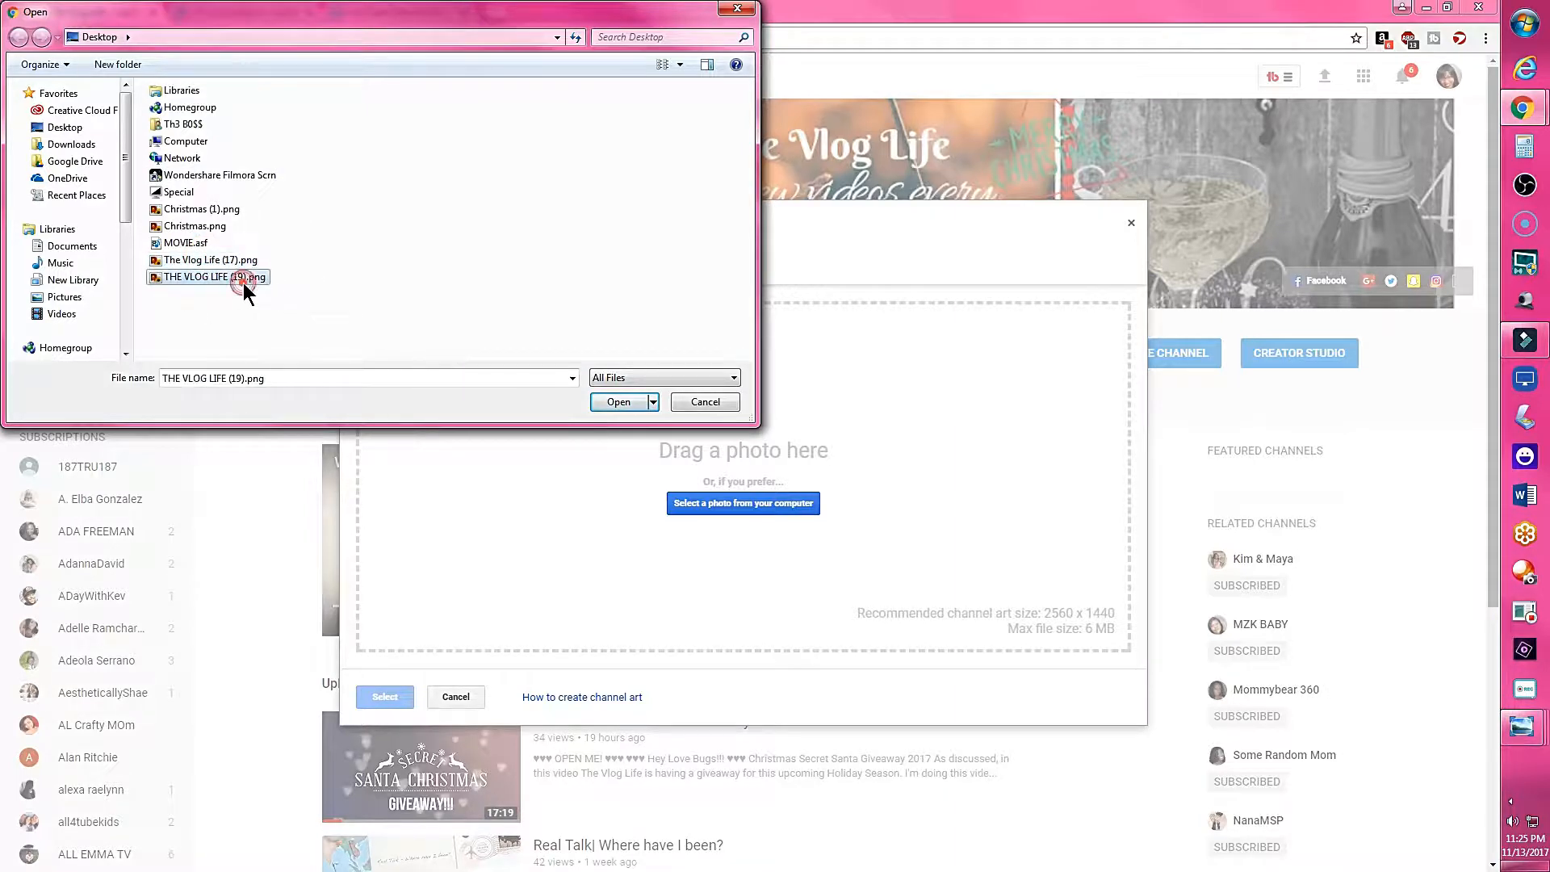
left_click(614, 404)
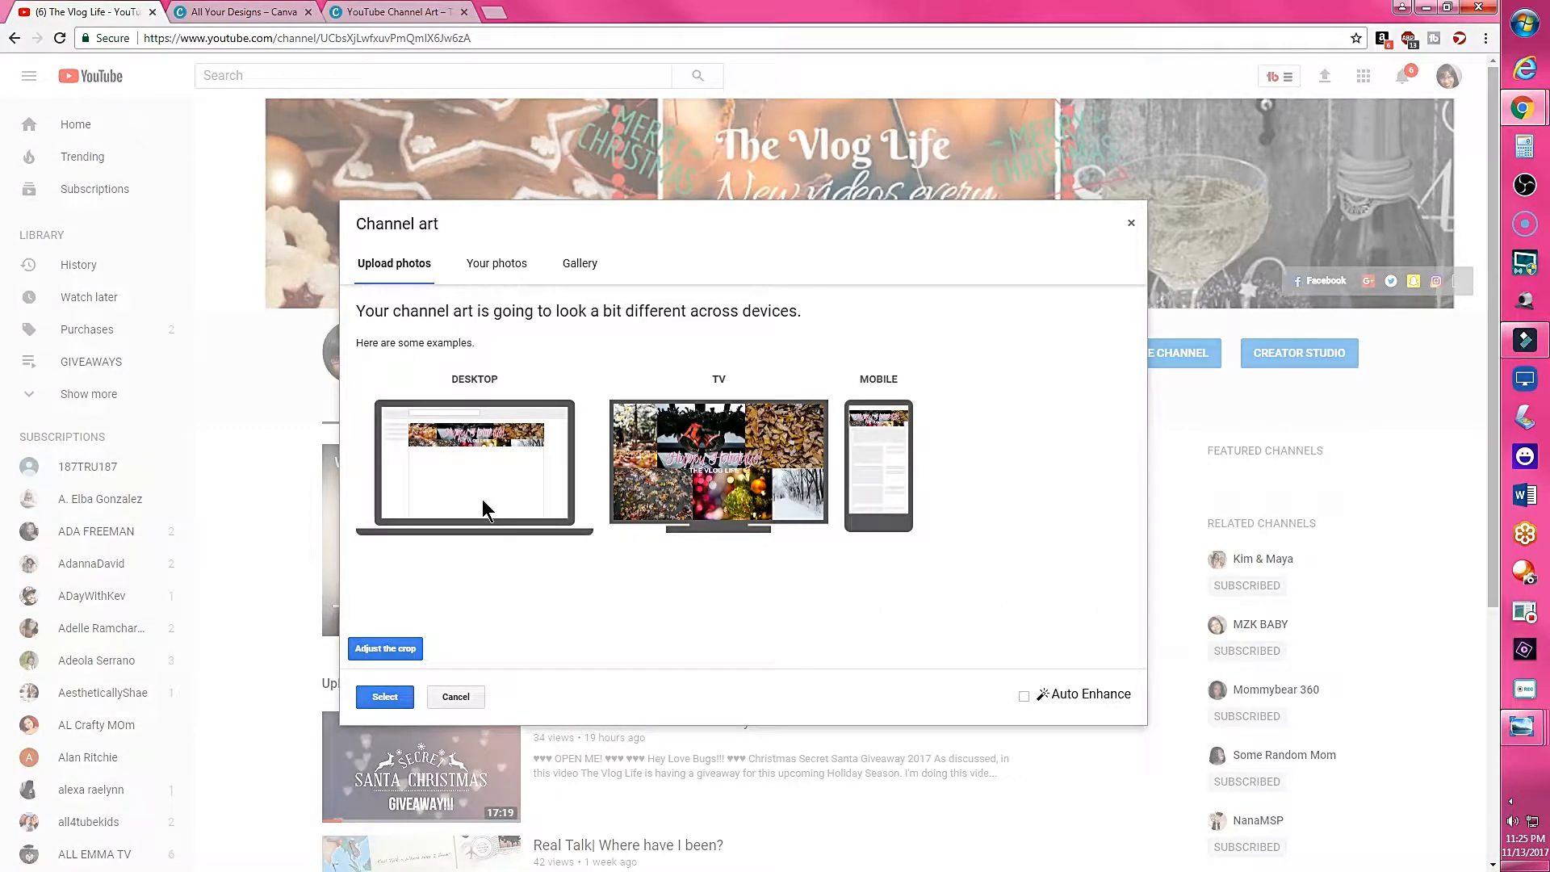
- Try smaller crop regions on the uploaded banner, and extend the crop back to the full image
left_click(388, 650)
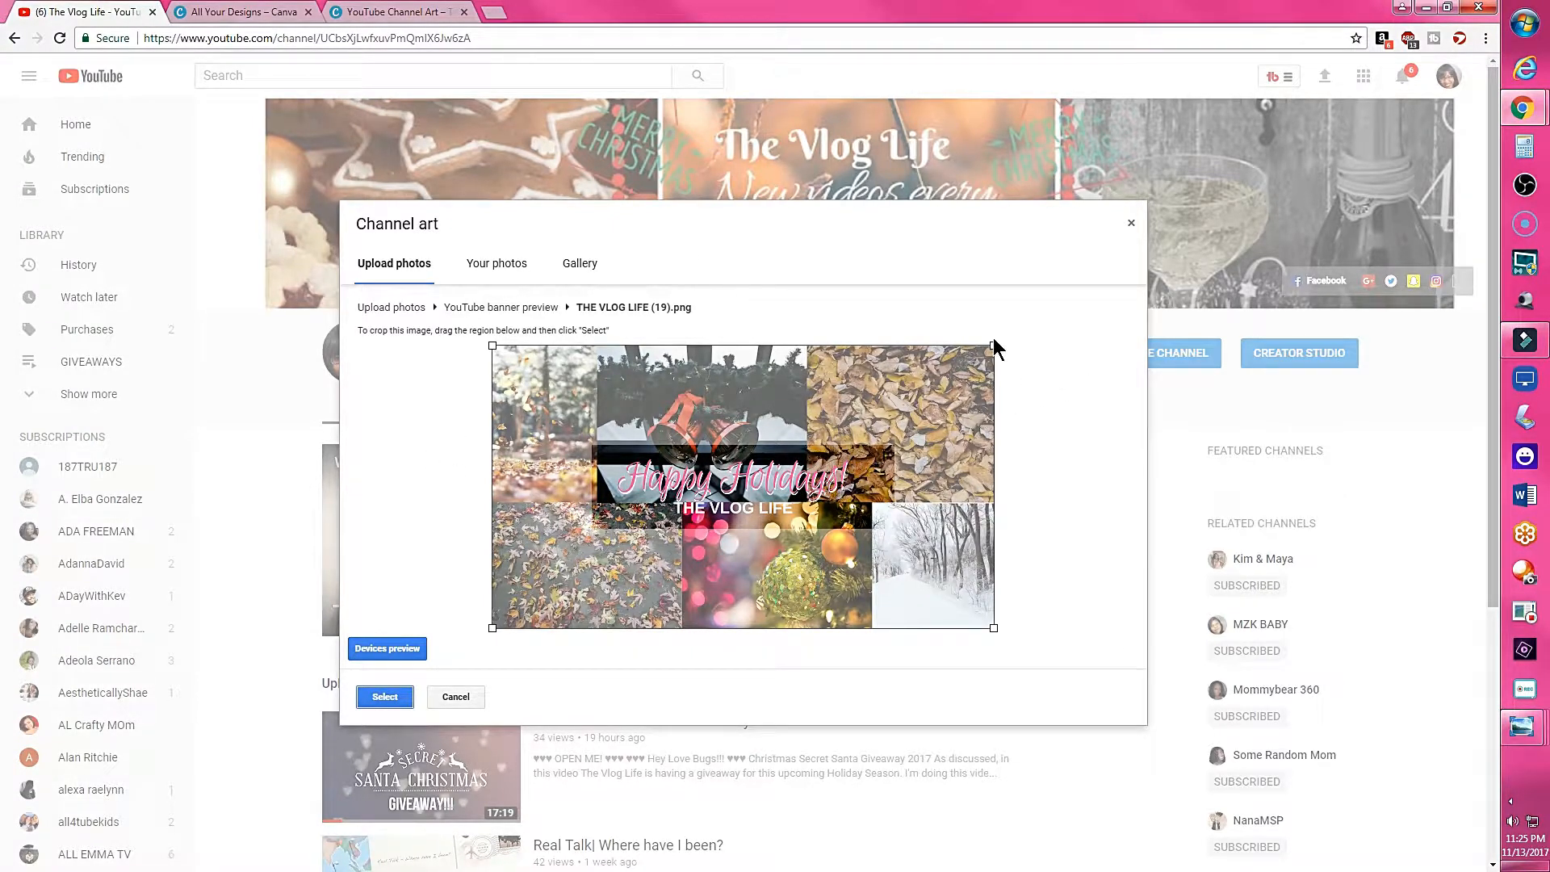
left_click_drag(993, 346, 895, 401)
left_click_drag(814, 450, 858, 426)
left_click_drag(940, 376, 995, 343)
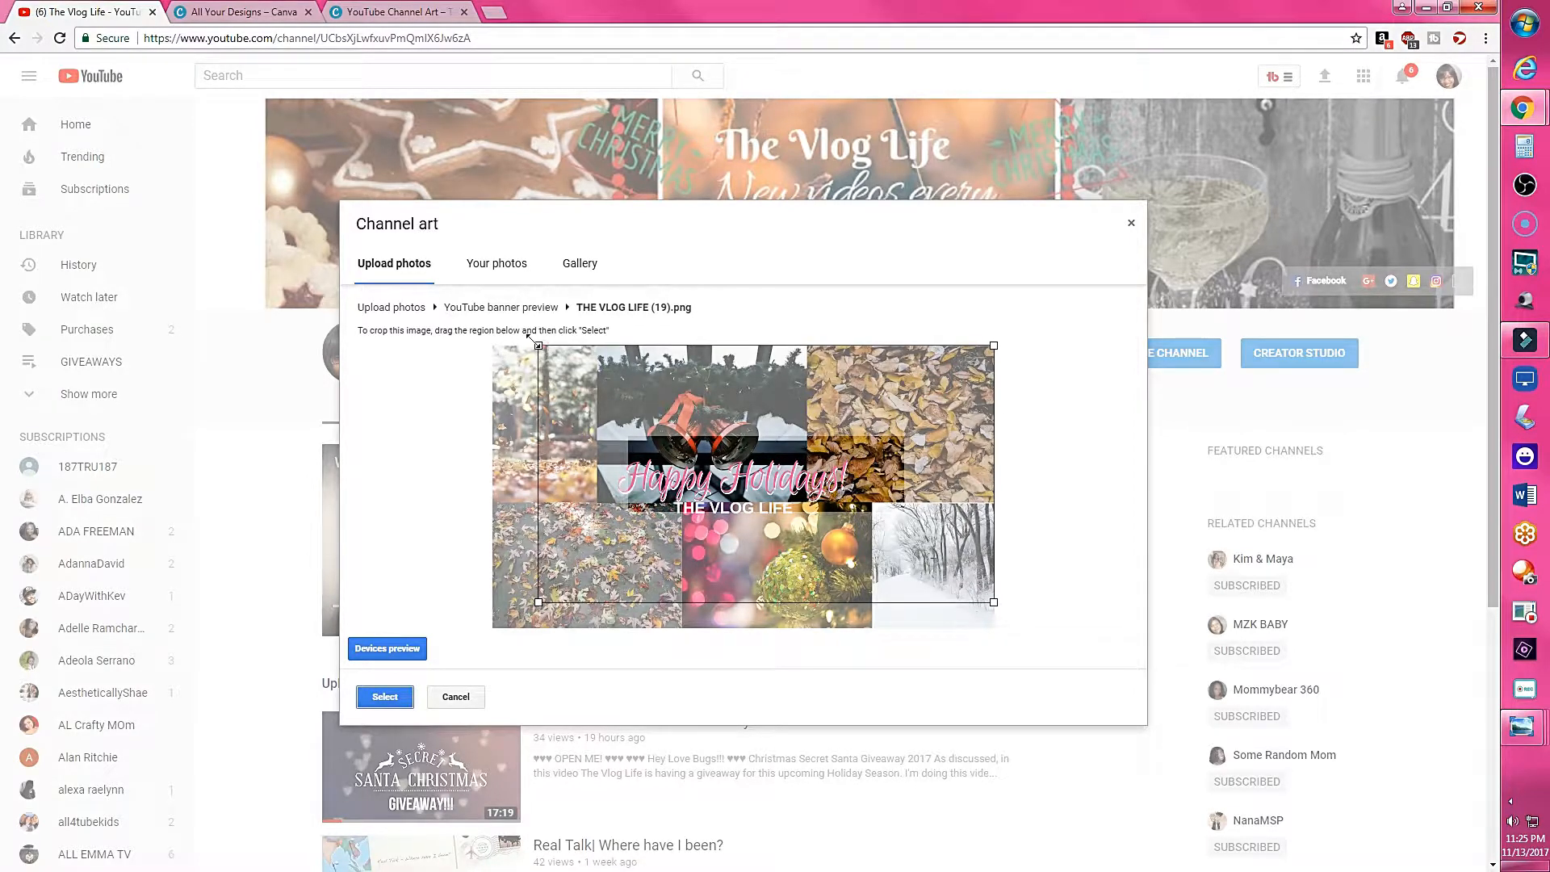
left_click_drag(538, 602, 312, 657)
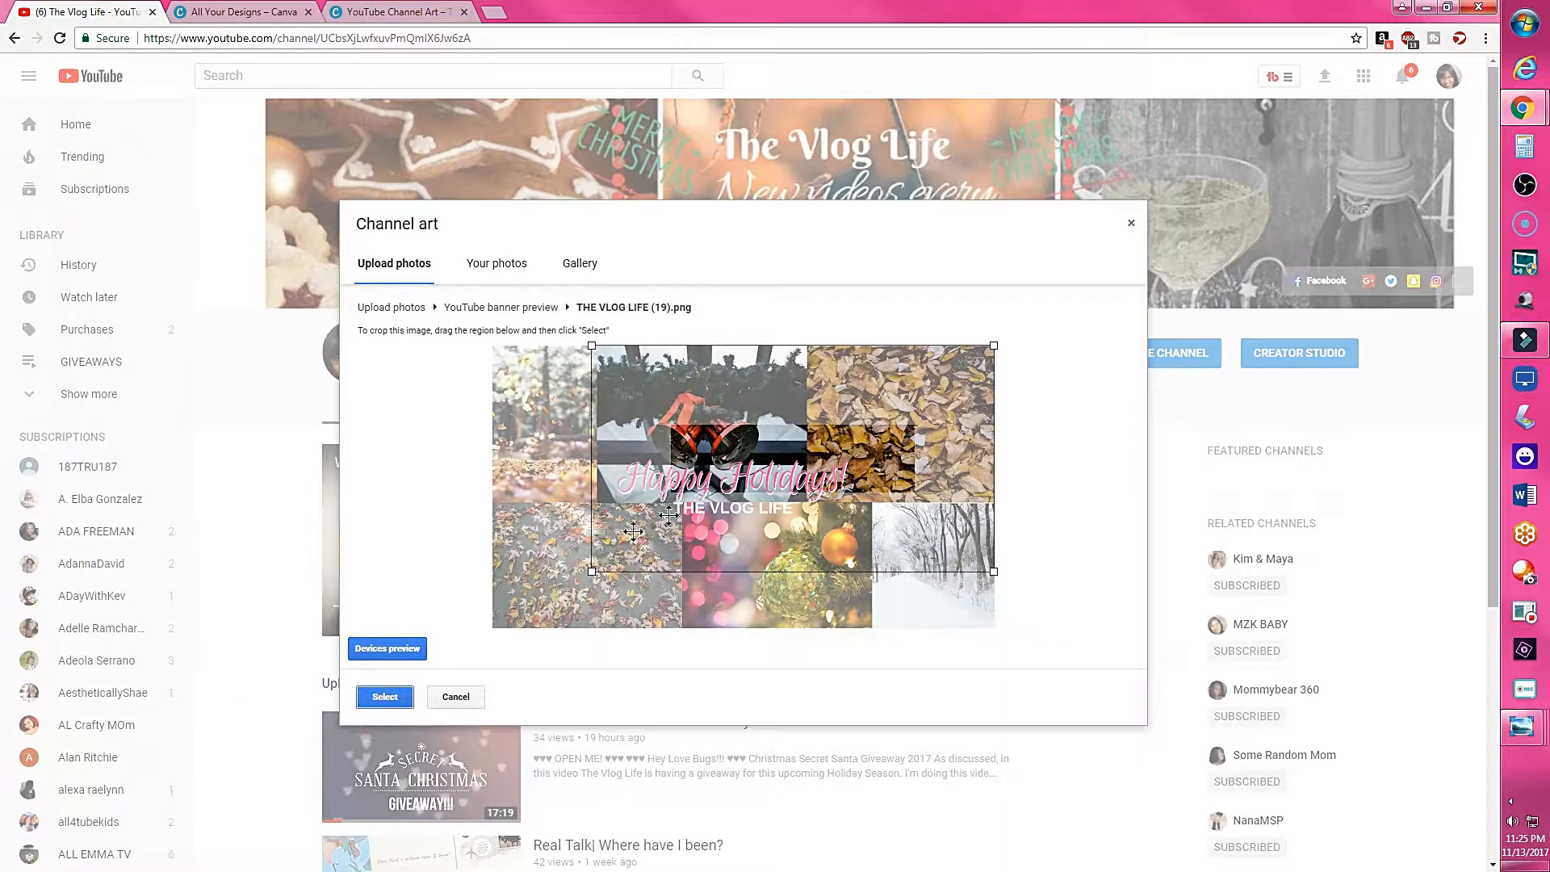
left_click_drag(363, 633, 356, 606)
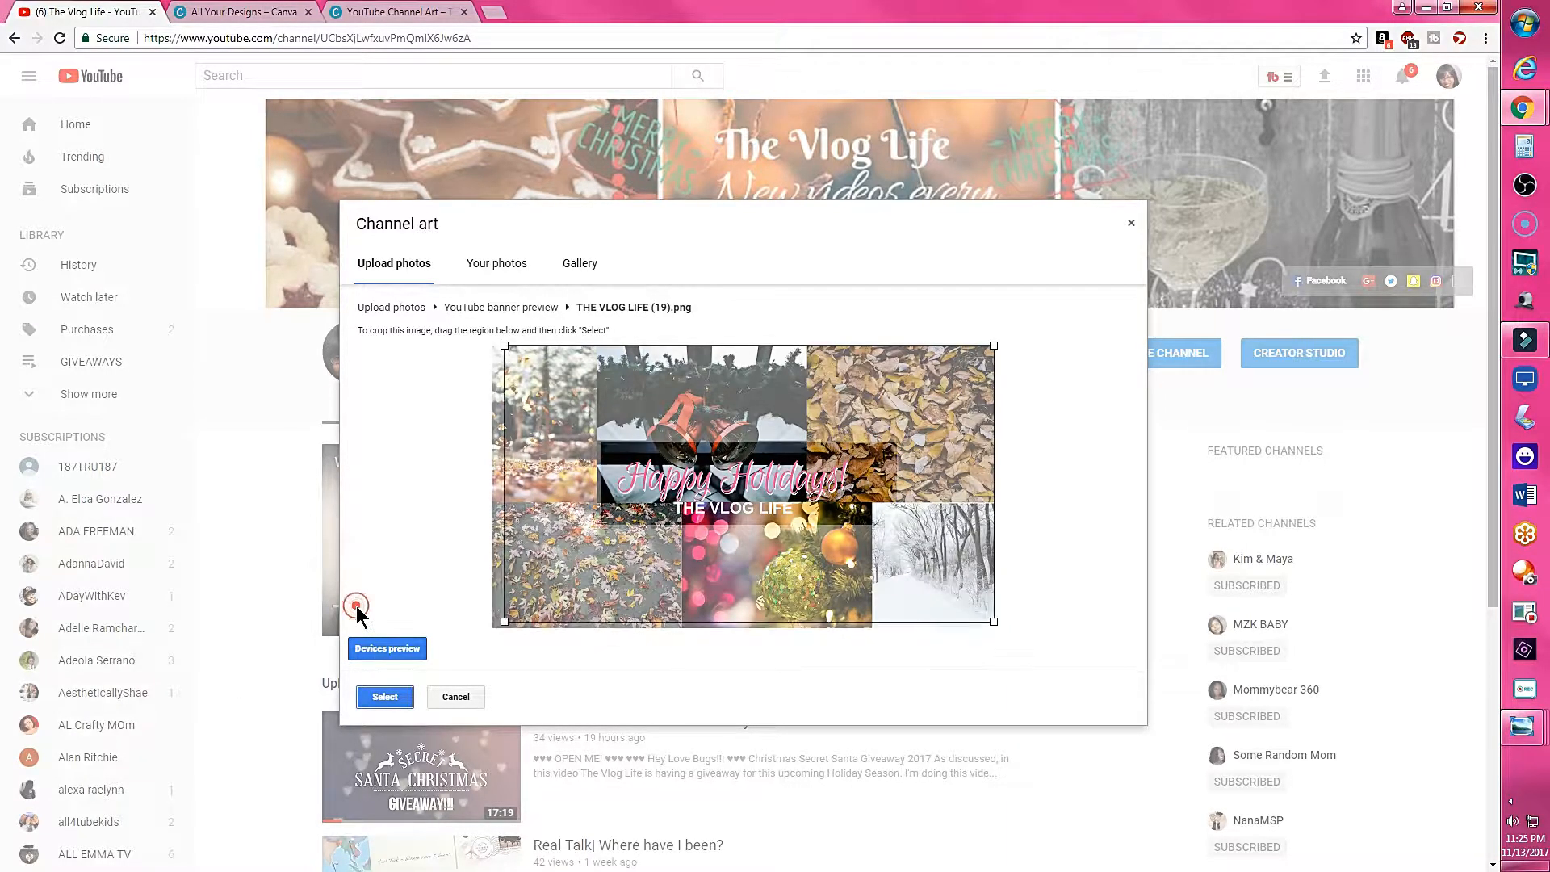
left_click_drag(528, 612, 449, 643)
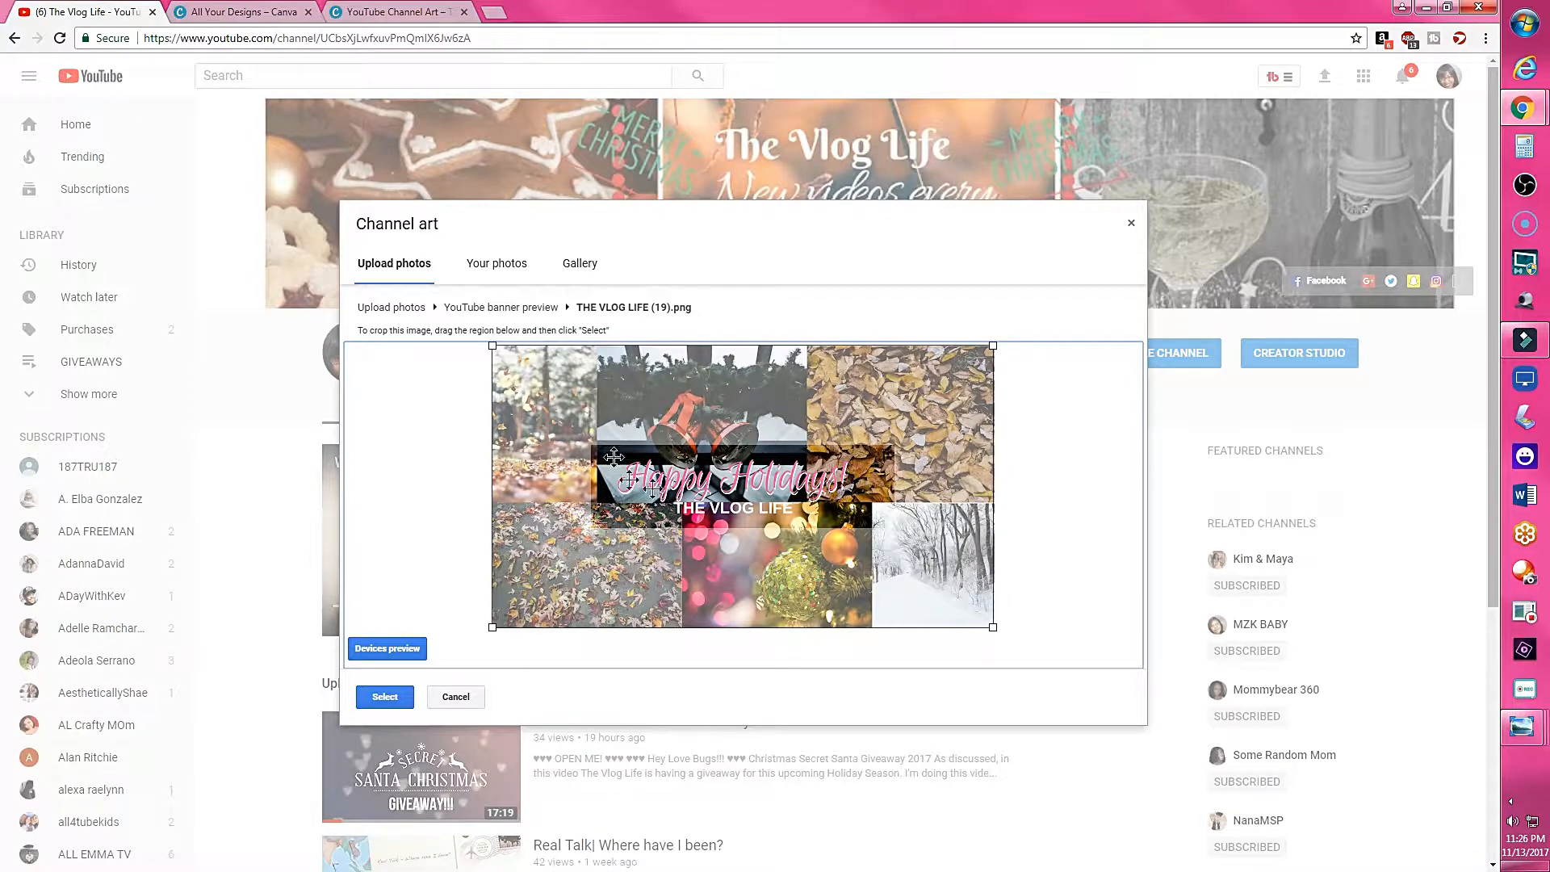
- Return to the devices preview, turn on Auto Enhance and try to apply the banner as channel art
left_click(393, 648)
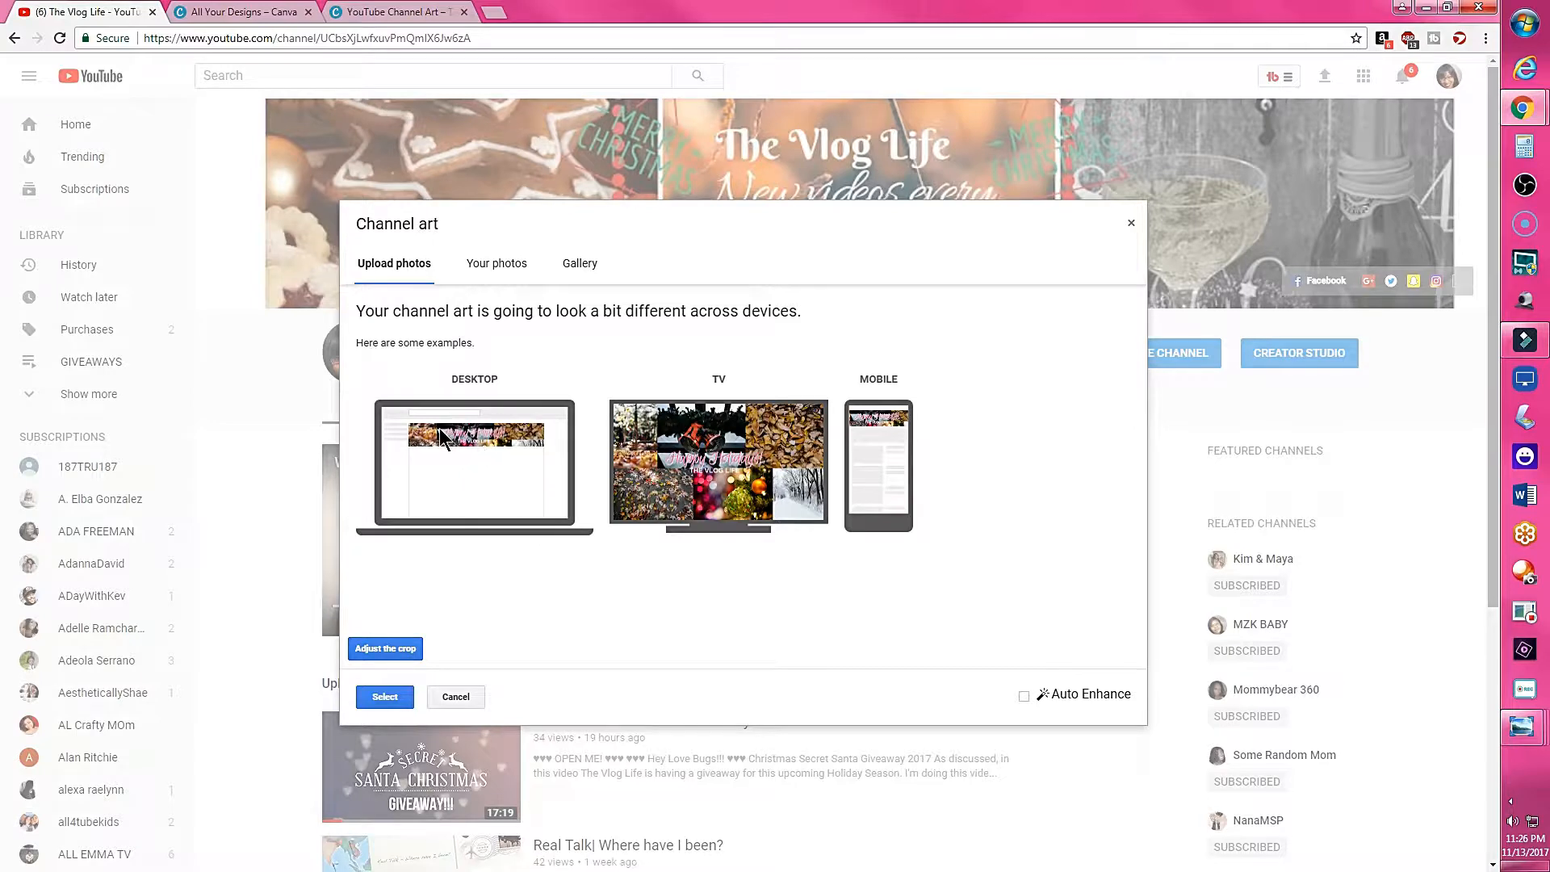
left_click(1023, 695)
left_click(395, 699)
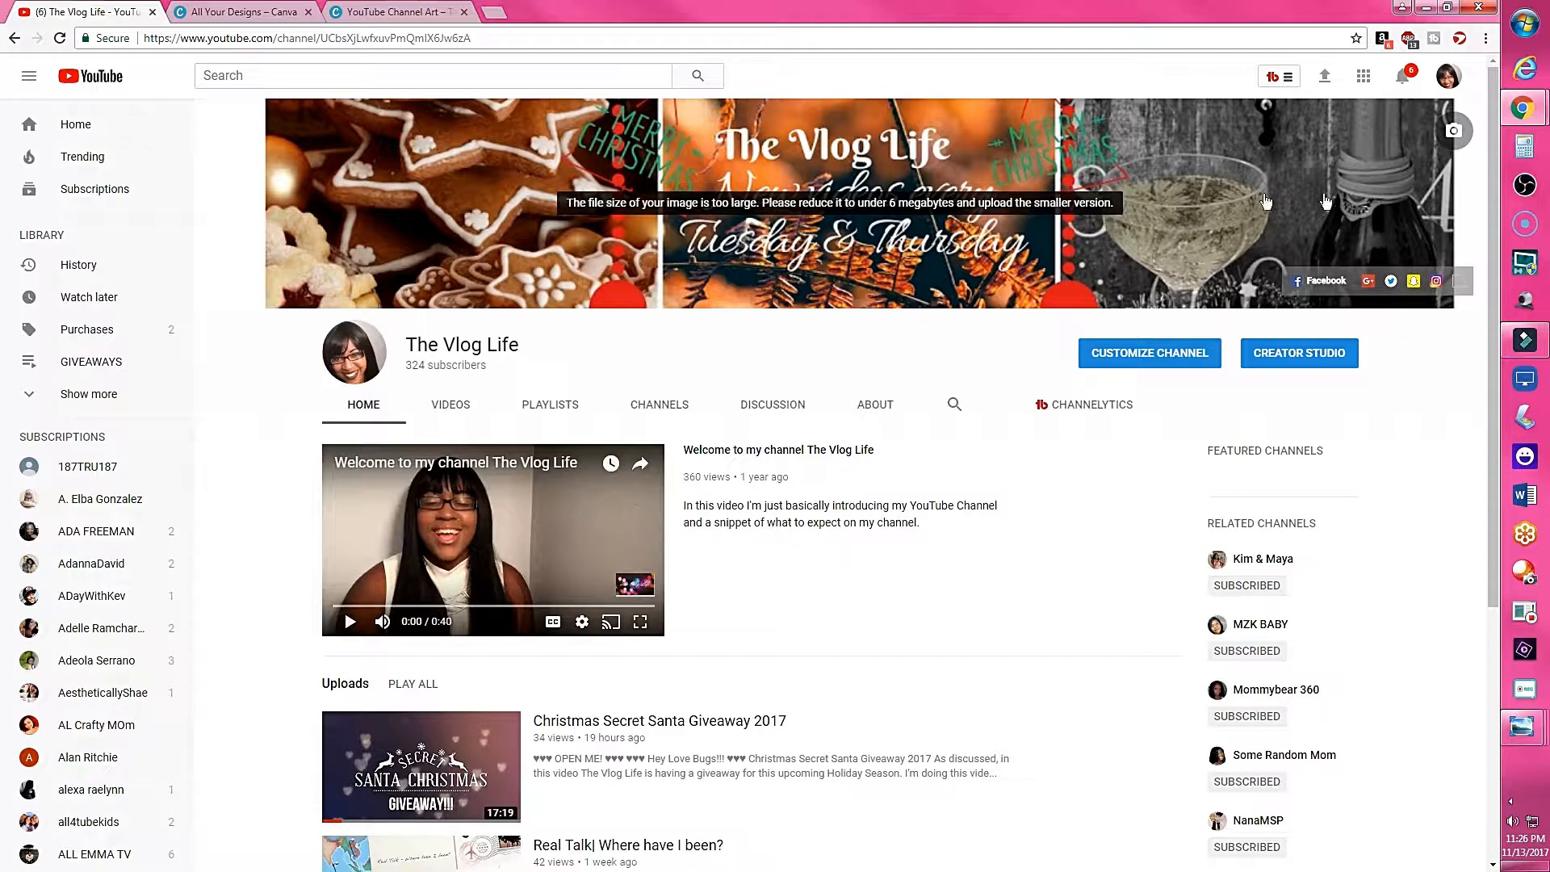
- Reopen the channel art chooser and pick the newly uploaded banner from the first 2017-11-13 album in your photos
left_click(1453, 132)
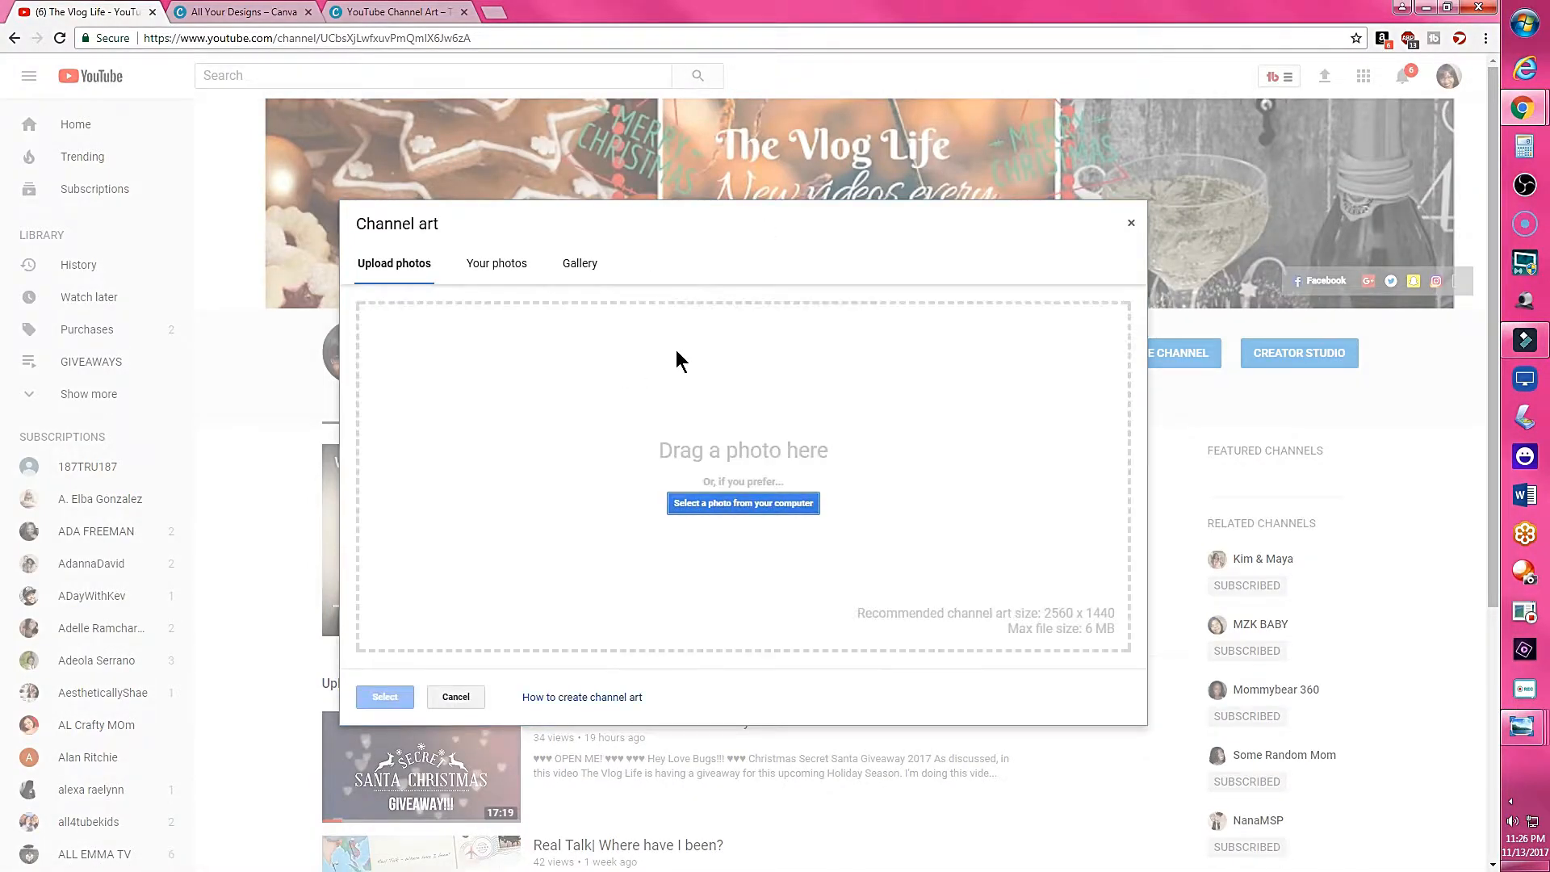
left_click(718, 502)
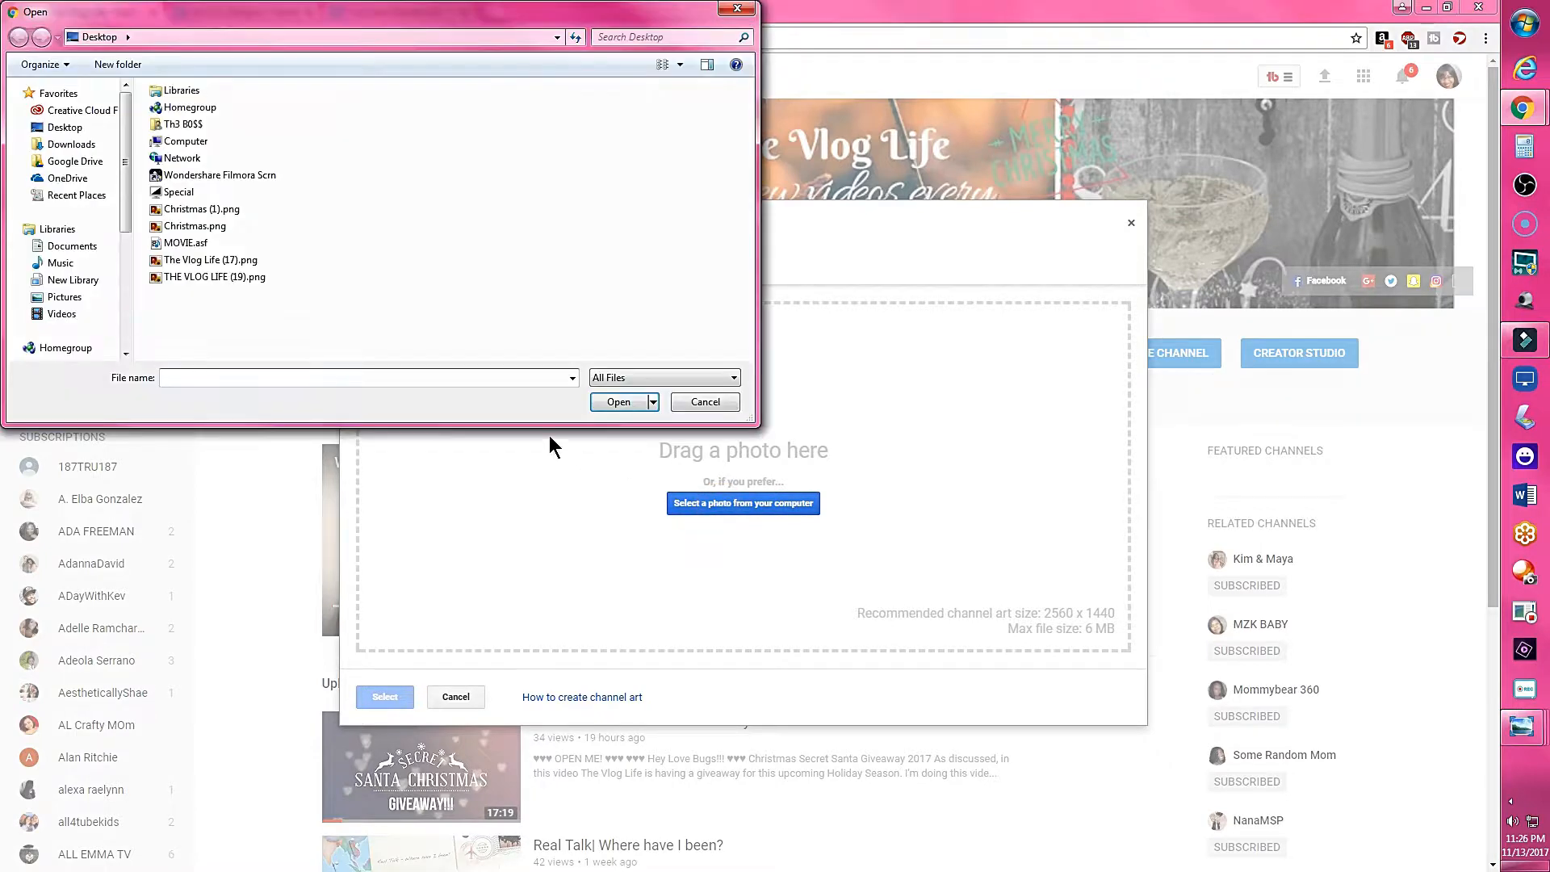
left_click(695, 403)
left_click(494, 261)
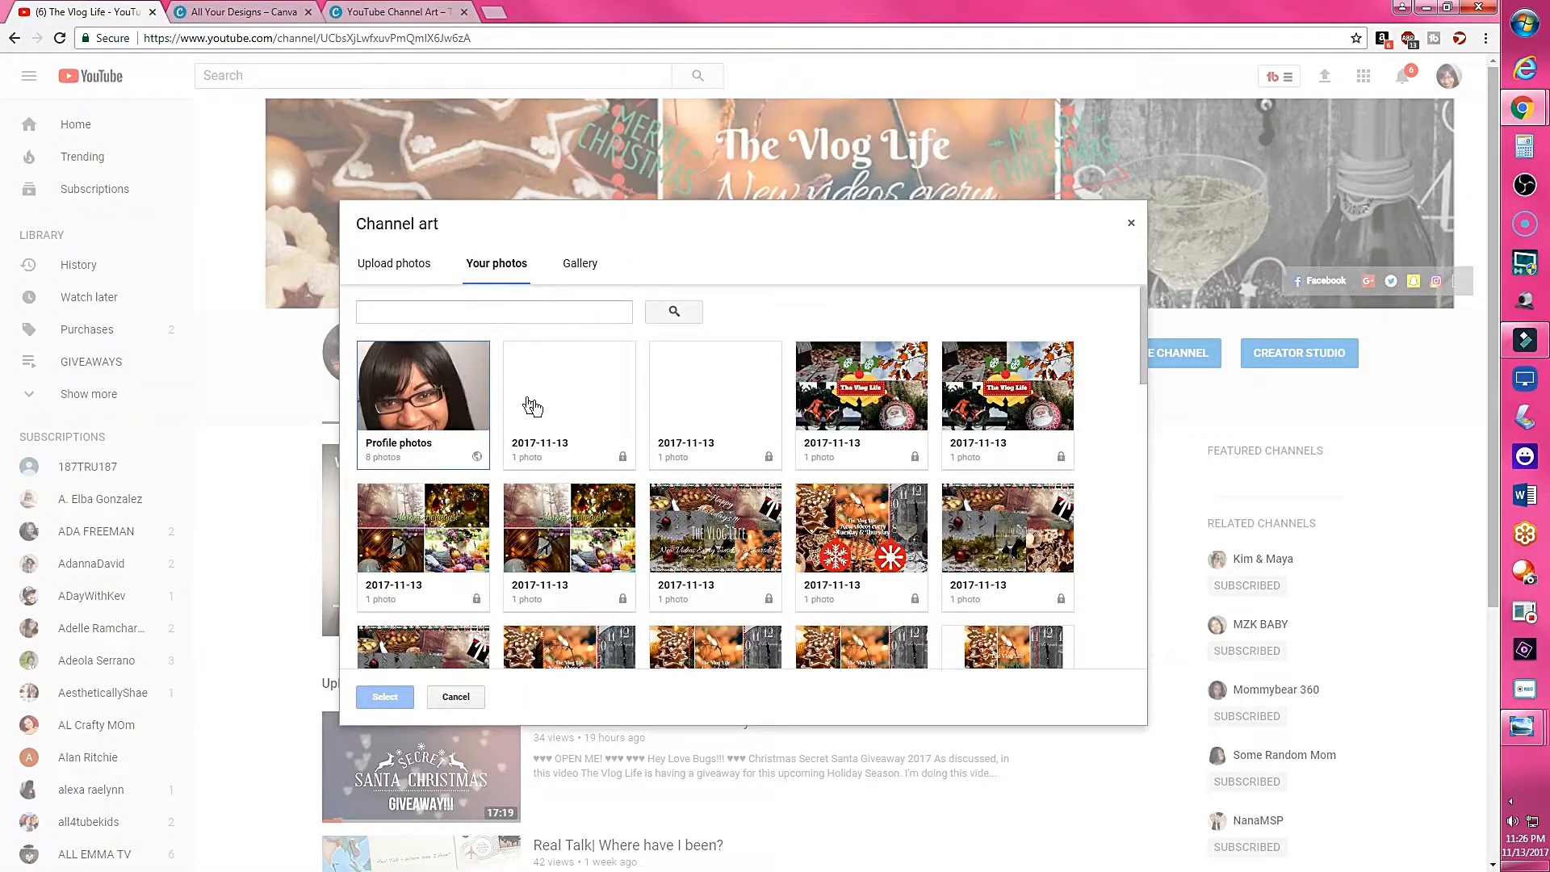
left_click(563, 407)
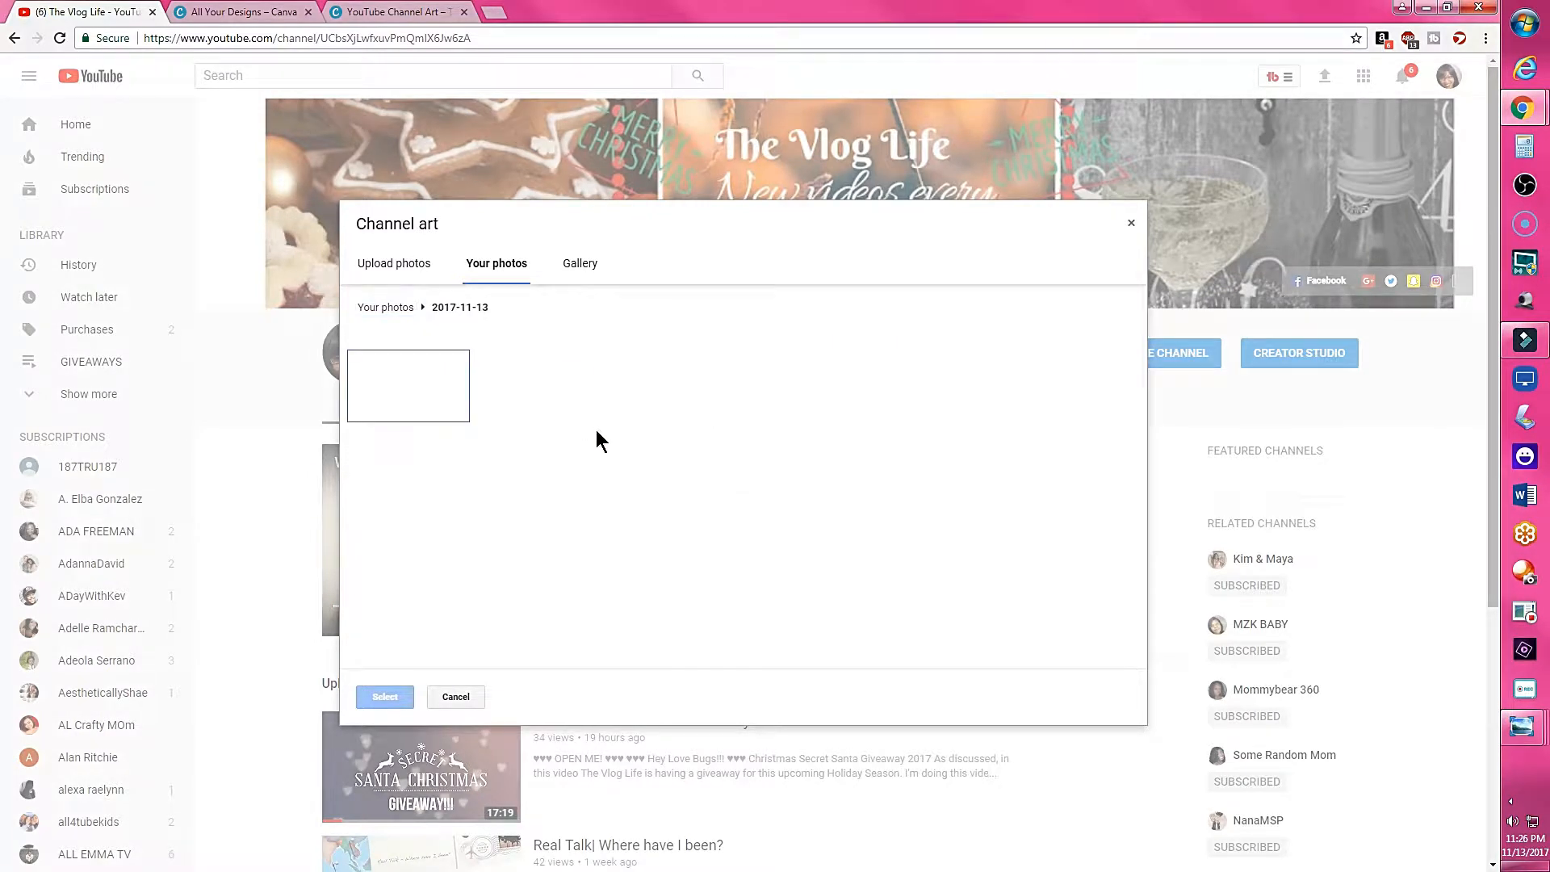
left_click(395, 367)
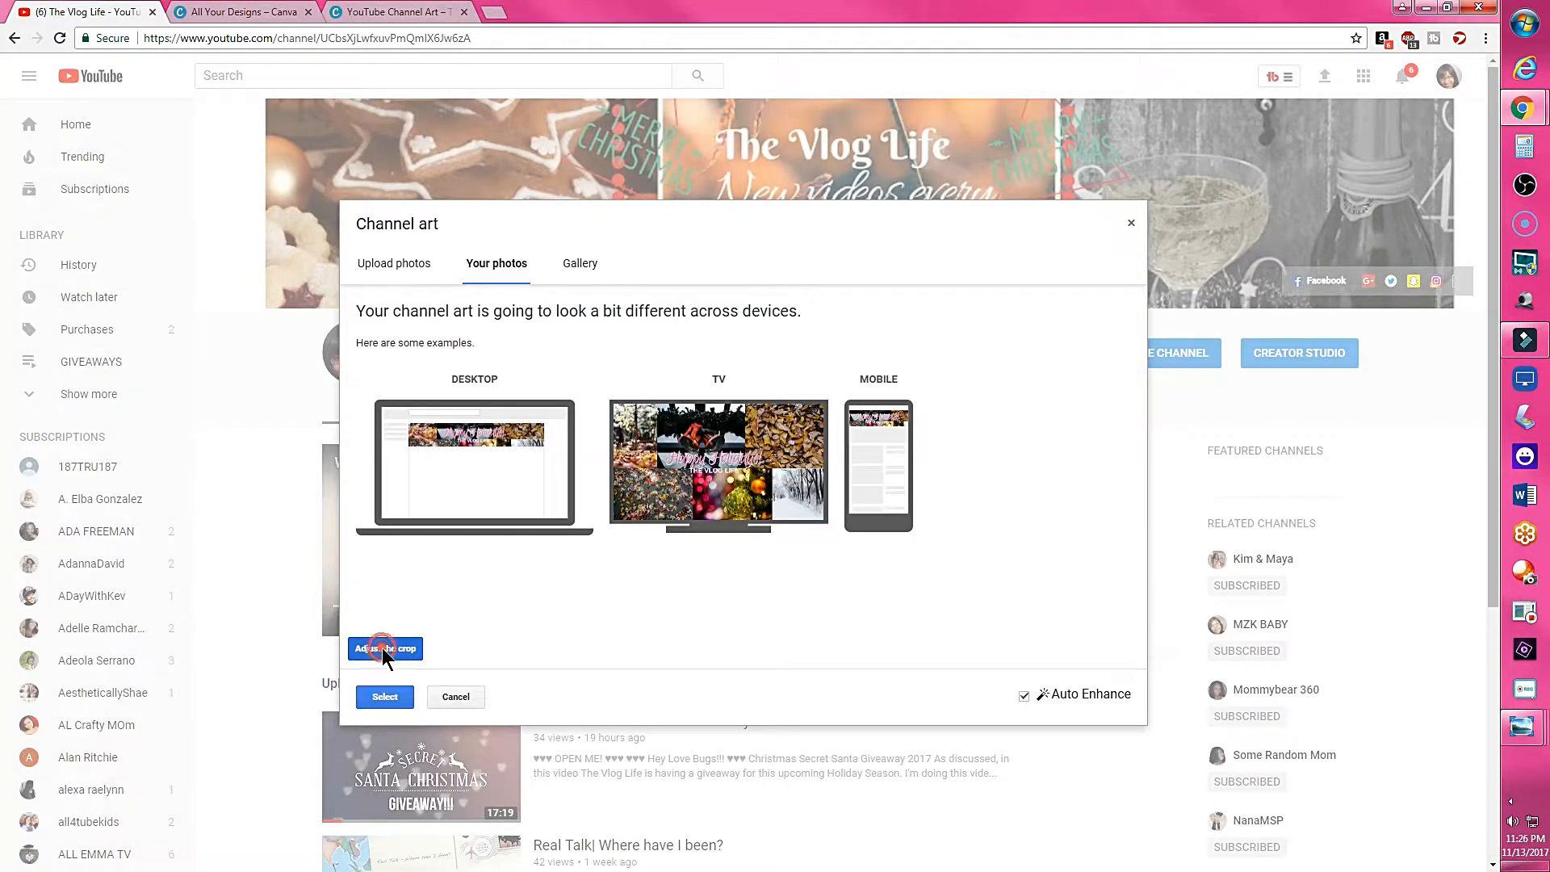
- Crop the banner more tightly around the "Happy Holidays!" and "THE VLOG LIFE" text and apply it as channel art
left_click(380, 648)
left_click_drag(494, 347, 548, 451)
left_click_drag(776, 517, 742, 505)
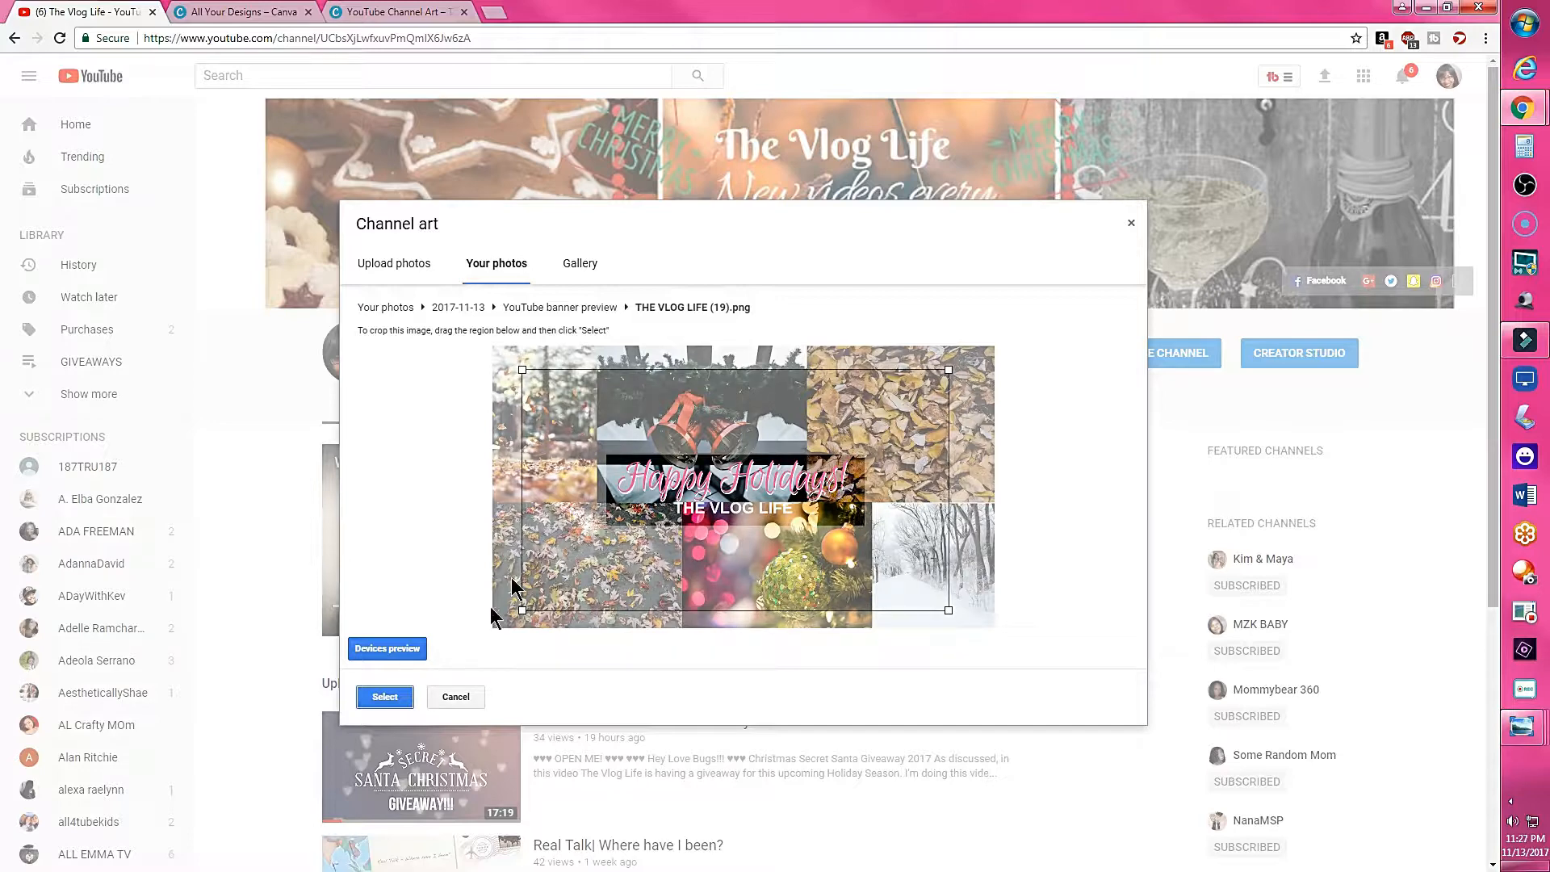
left_click(386, 699)
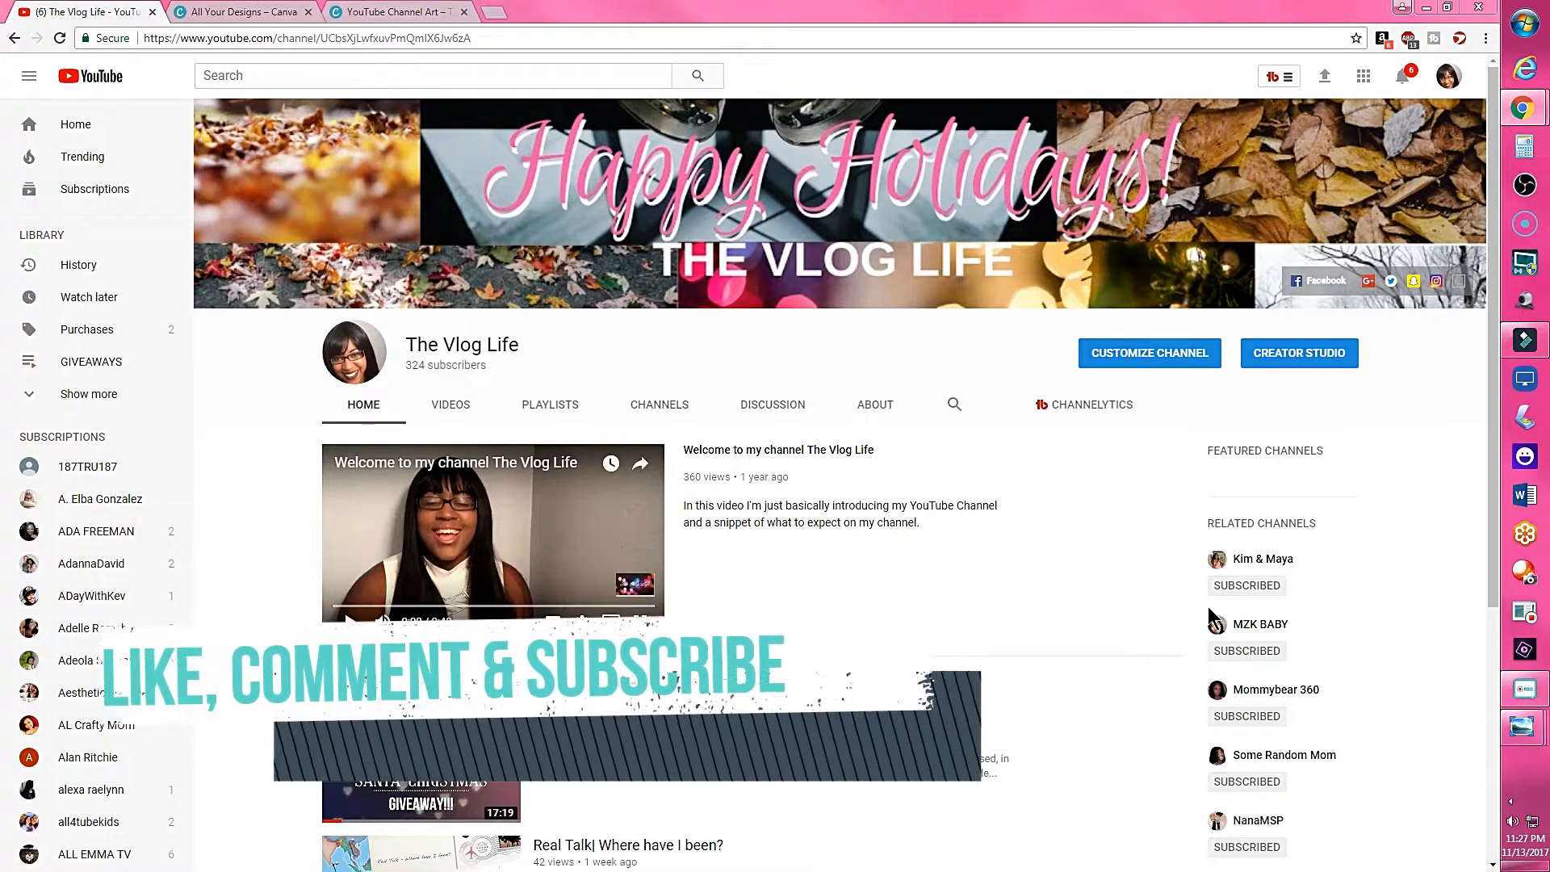
left_click(1531, 341)
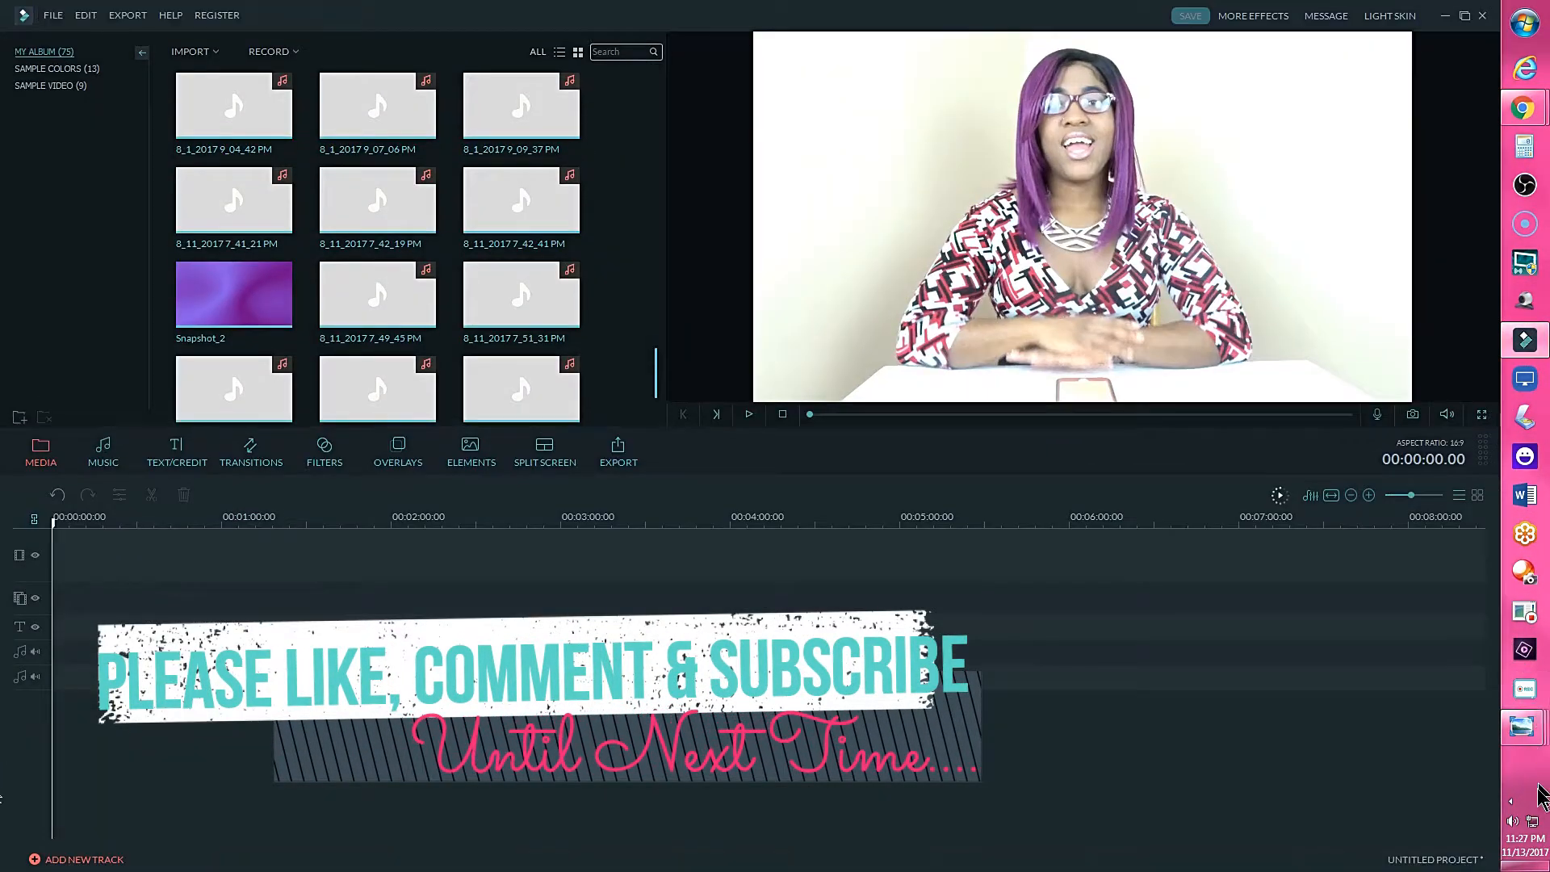
left_click(1511, 802)
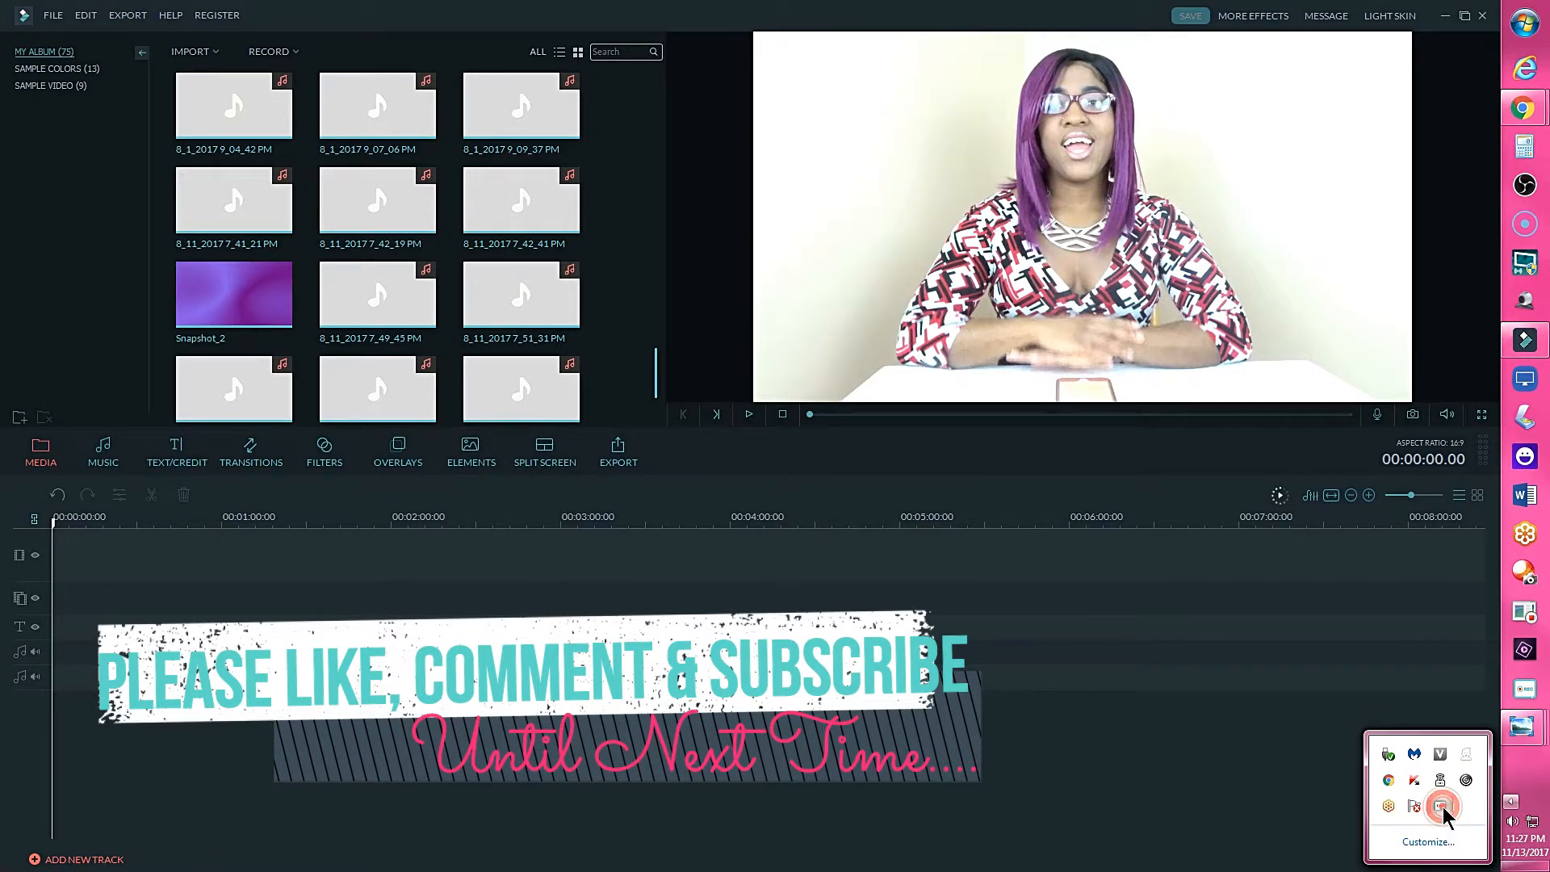
right_click(1441, 807)
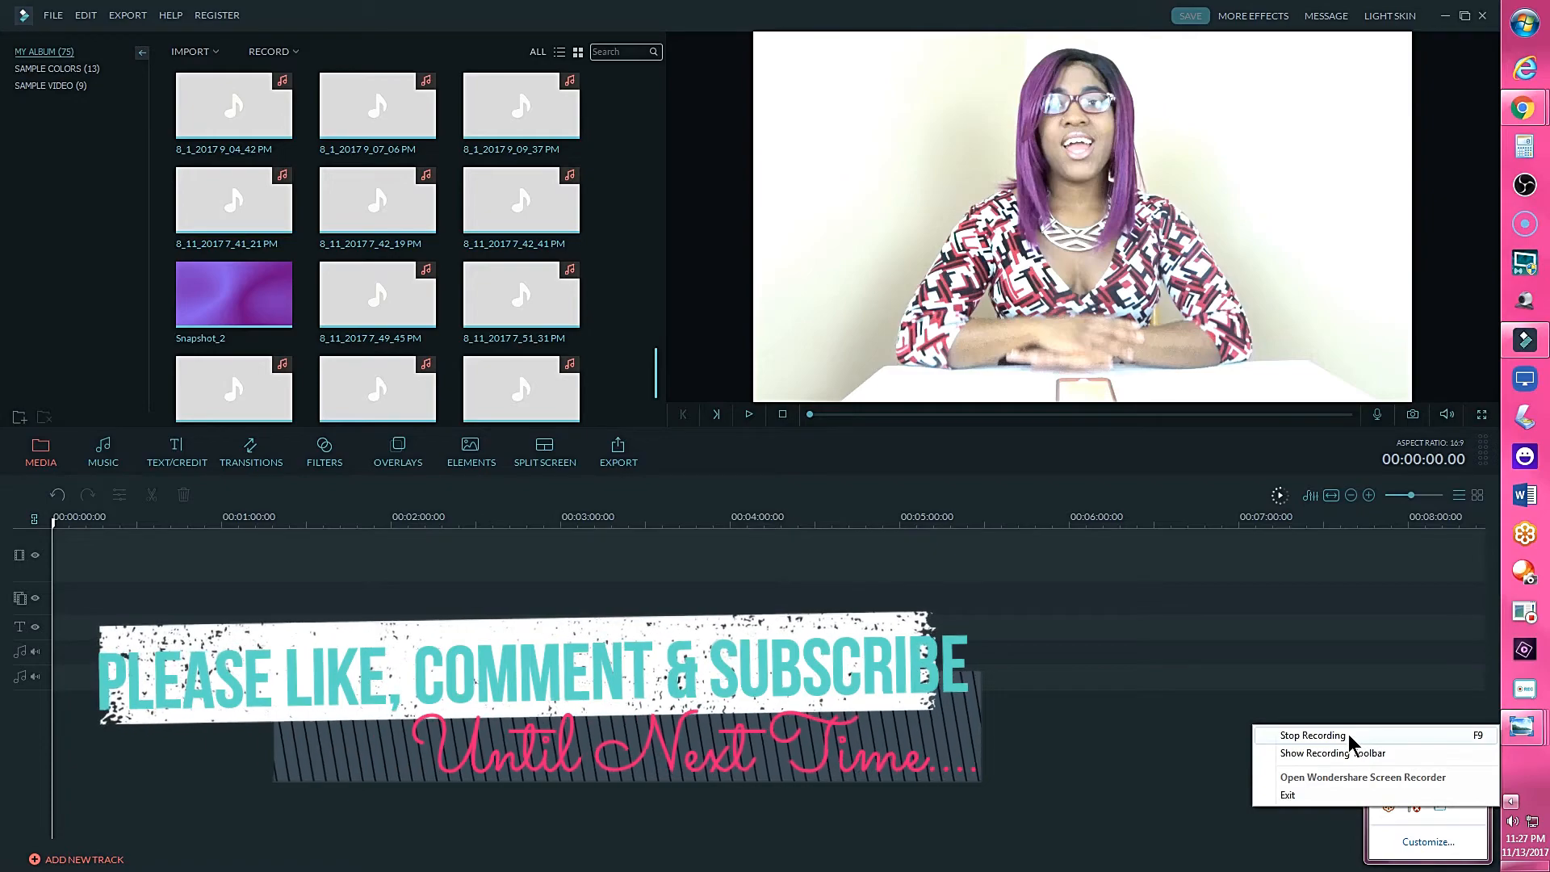